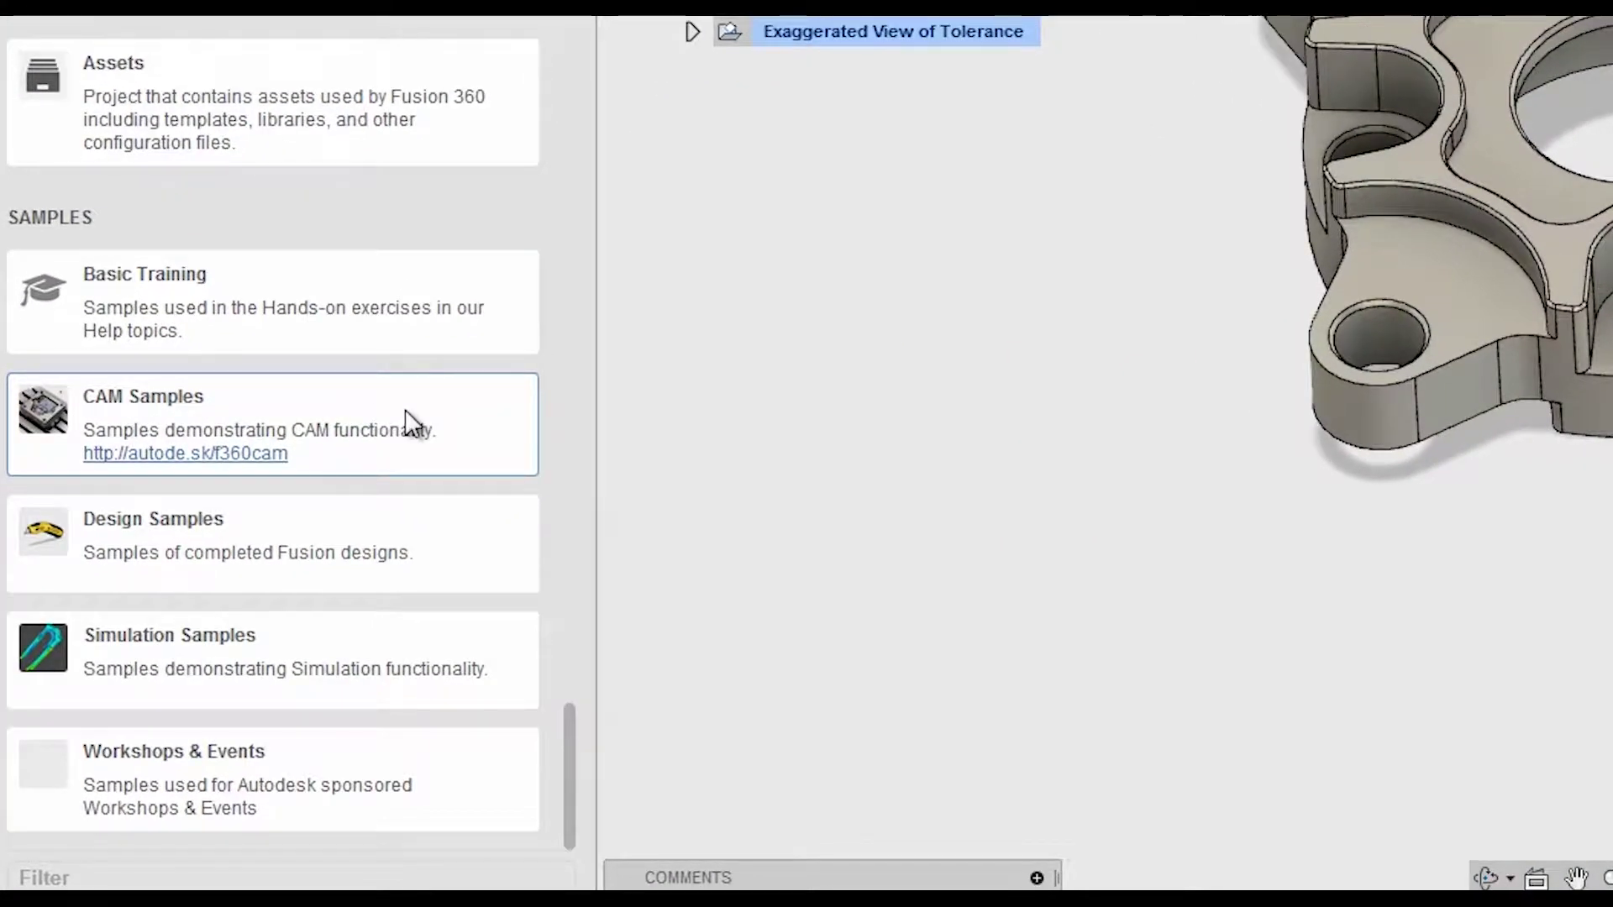
Step: Browse the CAM Samples project to Hub_and_Jaws, then close the Data Panel and pan the hub into view
click(412, 423)
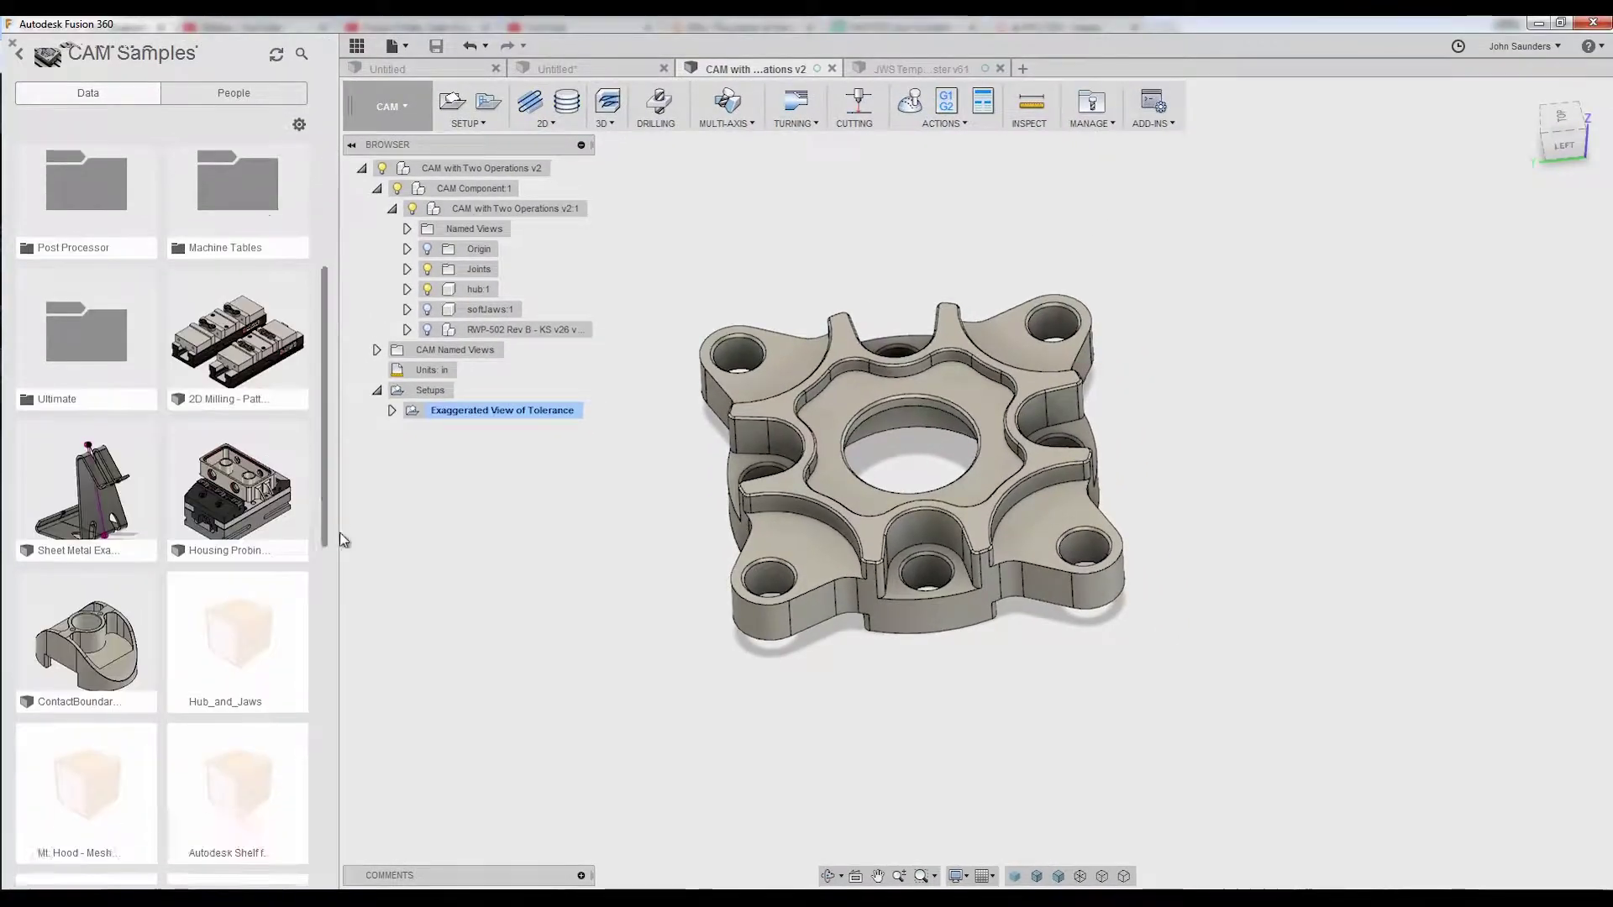
scroll(238, 463, down, 3)
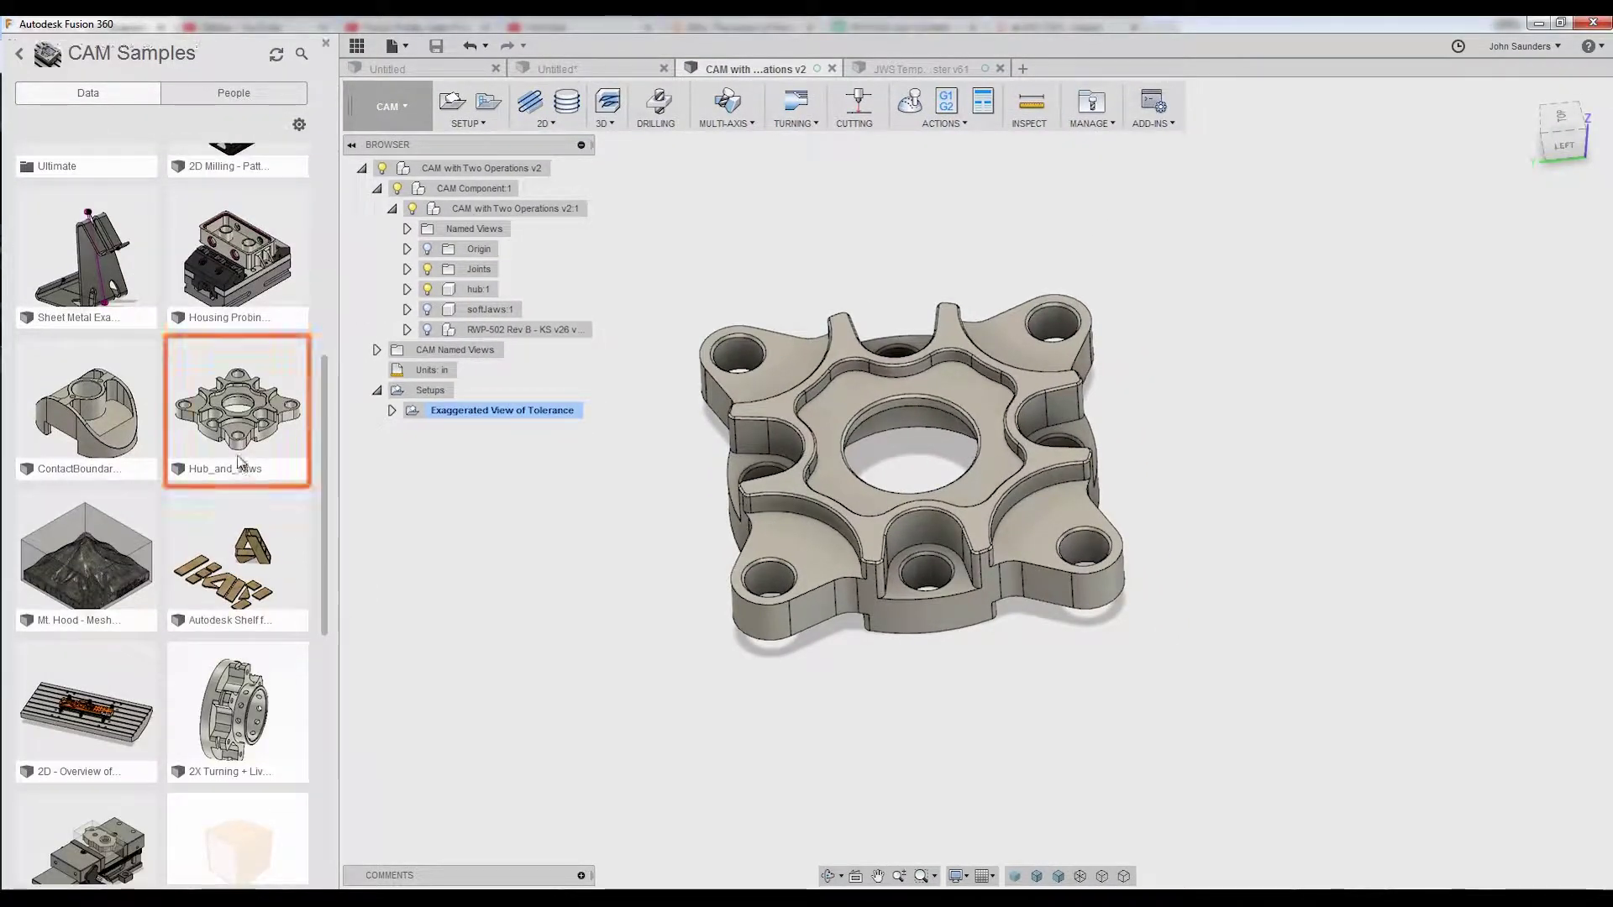
click(357, 46)
middle_drag(467, 351, 476, 285)
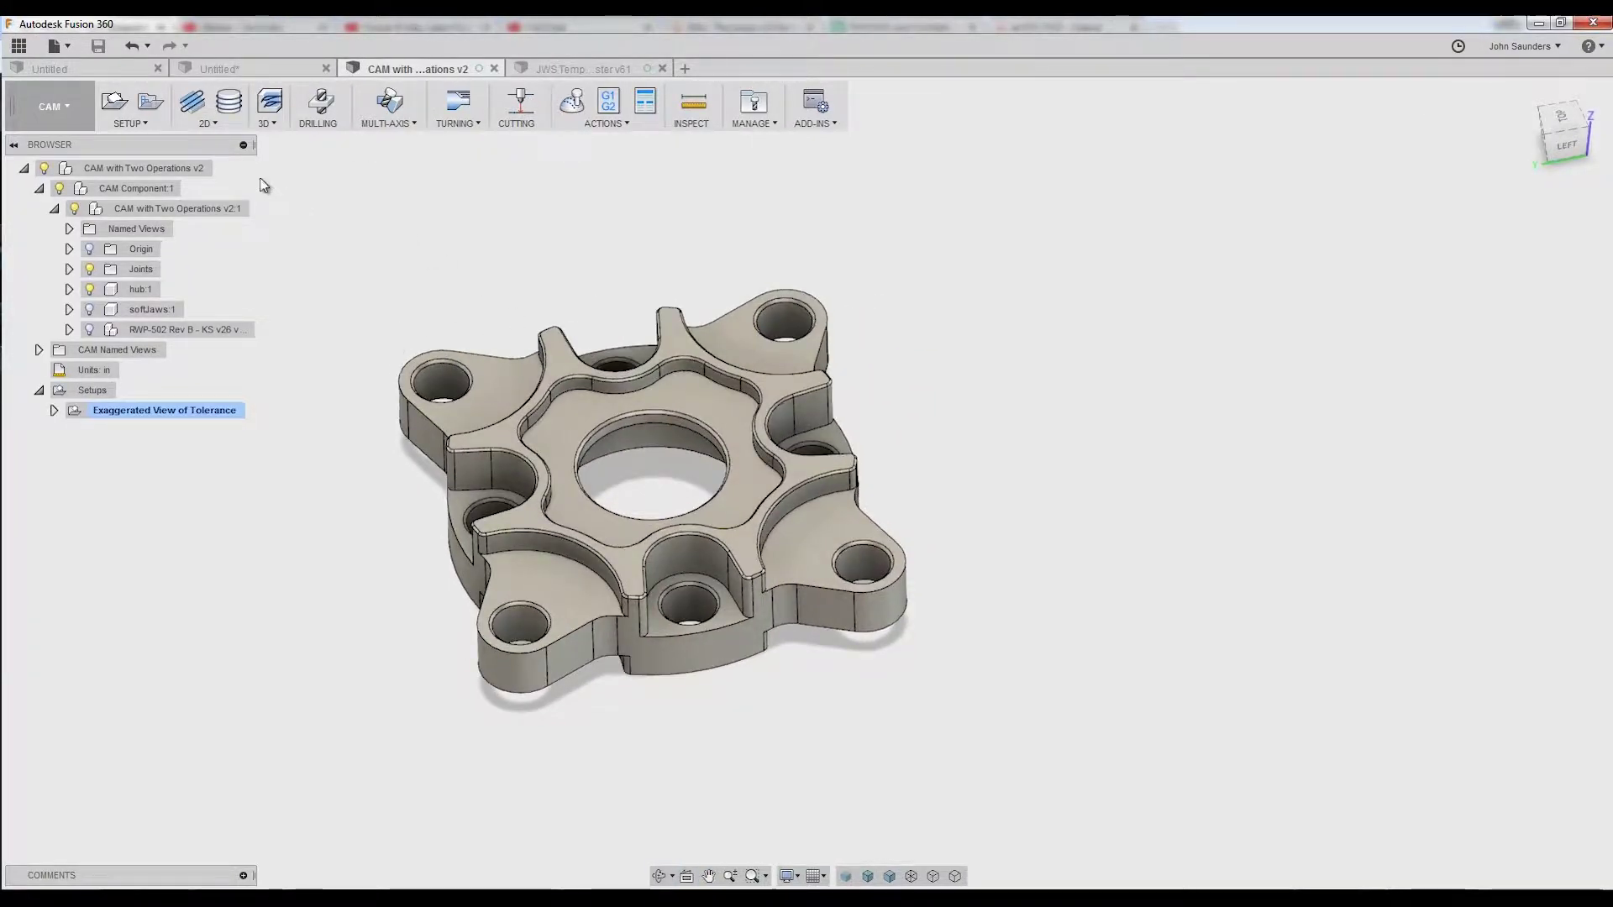
Step: Create milling Setup5 with 0.04 in side/top box stock of 3.00613 × 3.00613 × 0.79 in
click(115, 101)
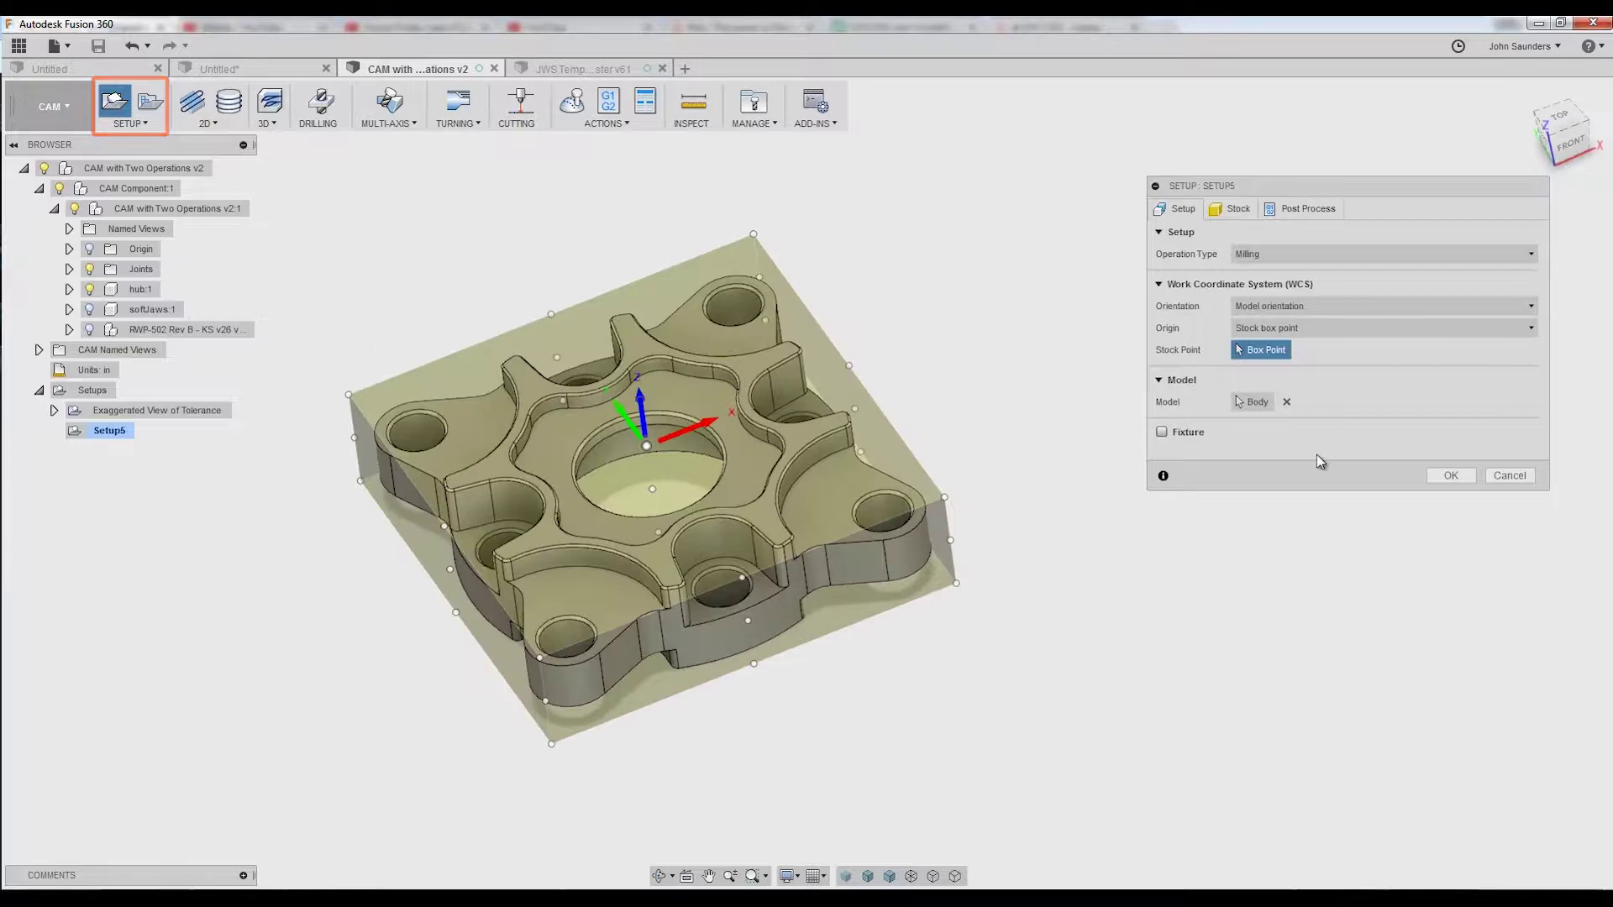
shift+middle_drag(1130, 382, 1072, 338)
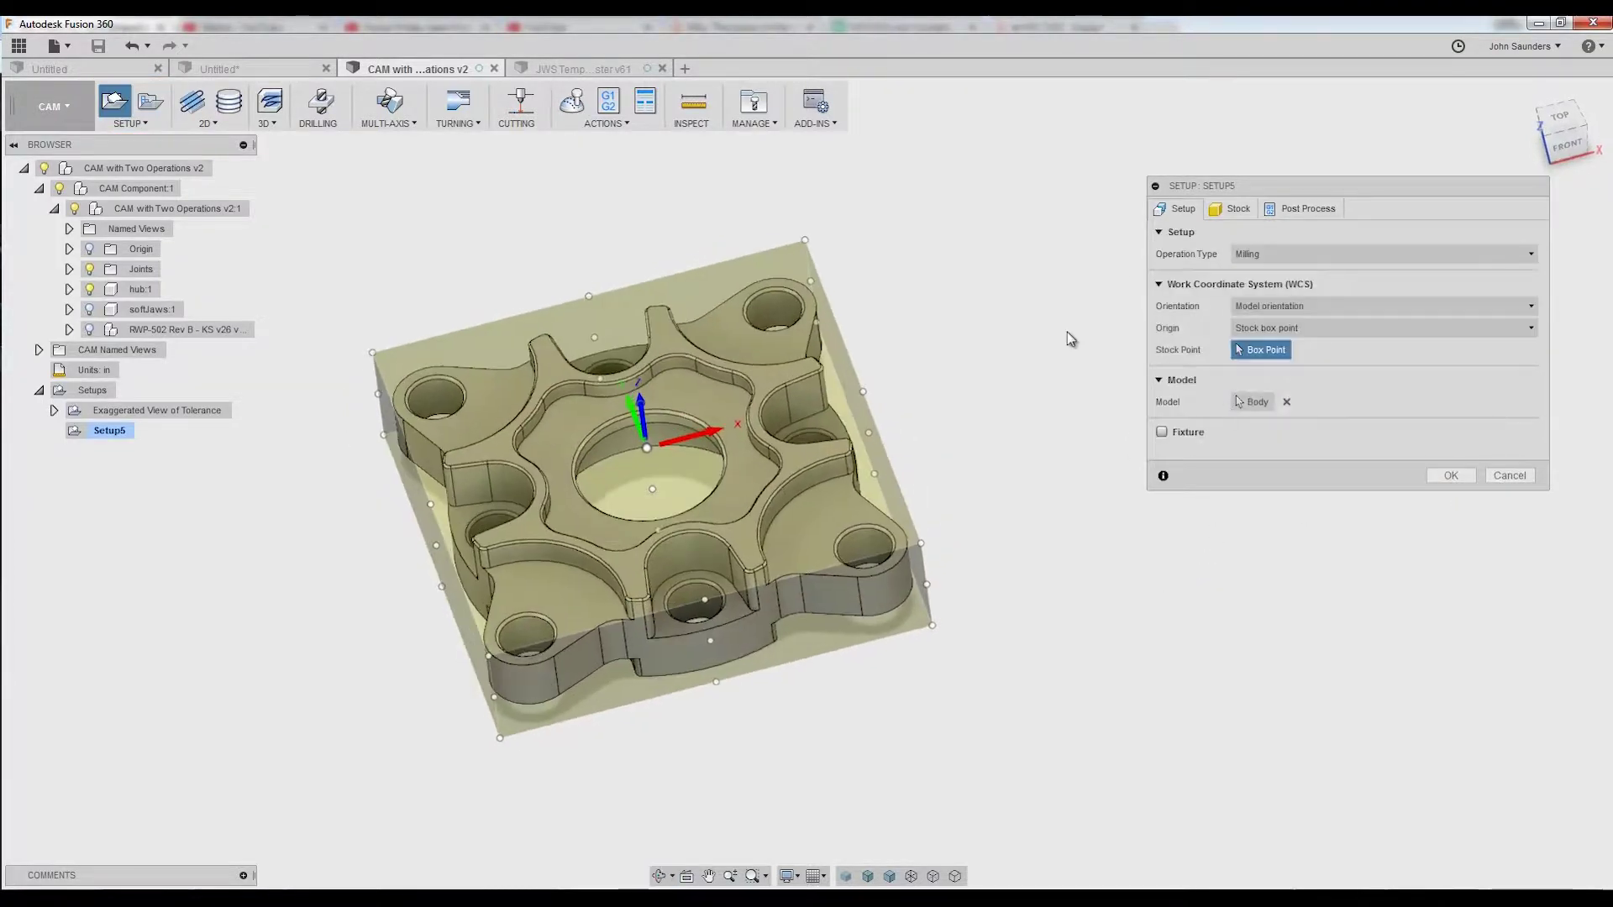
click(1237, 209)
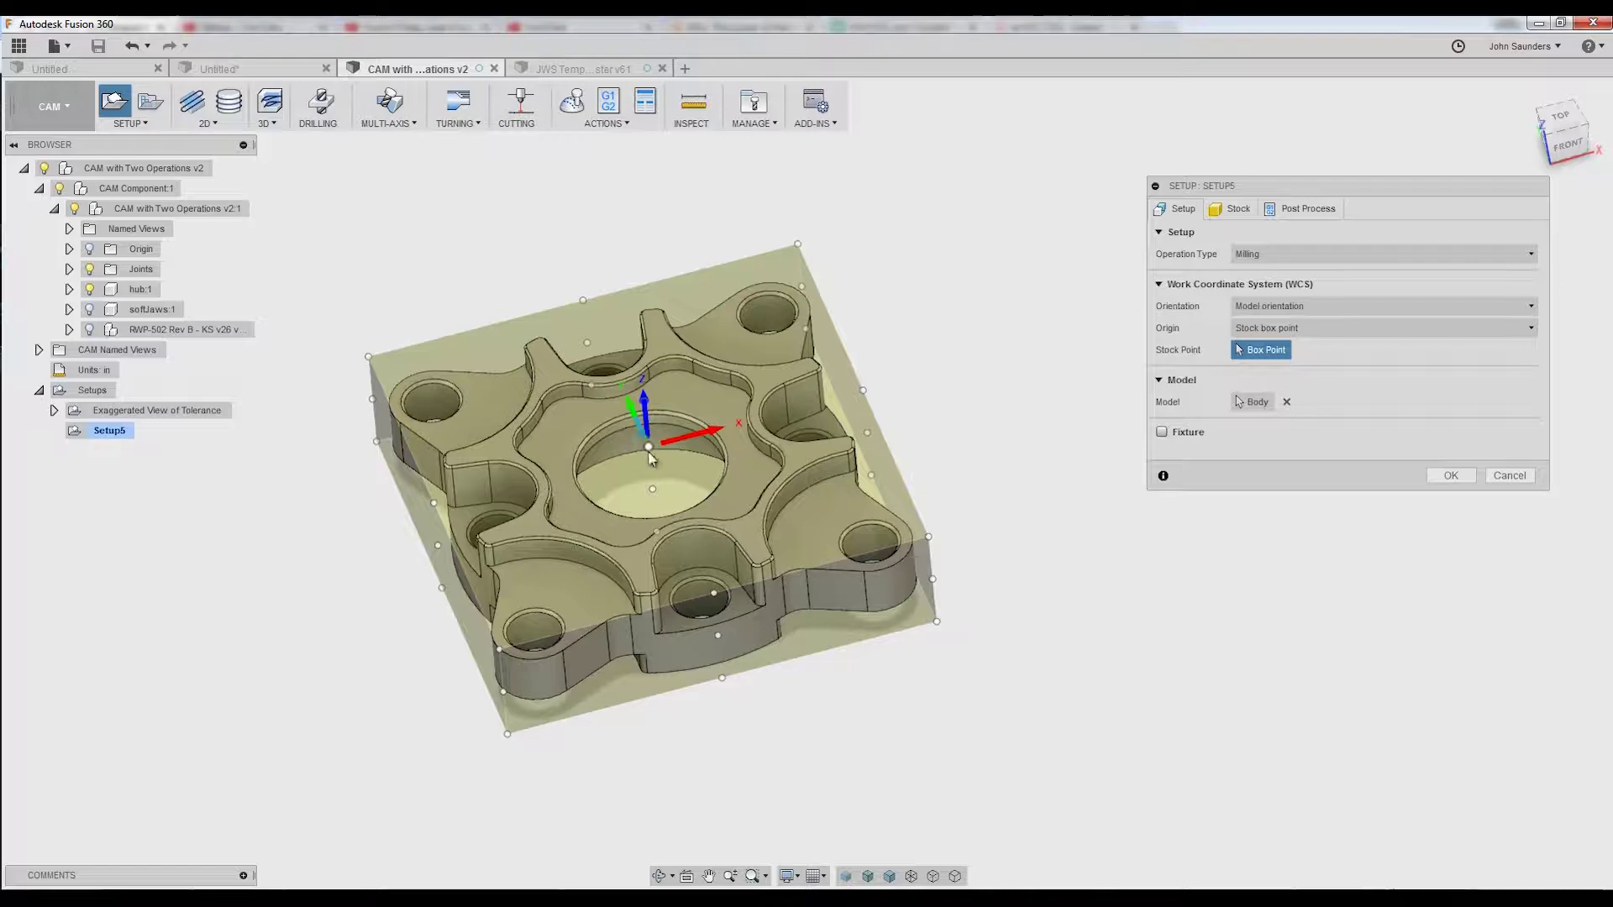
click(1451, 475)
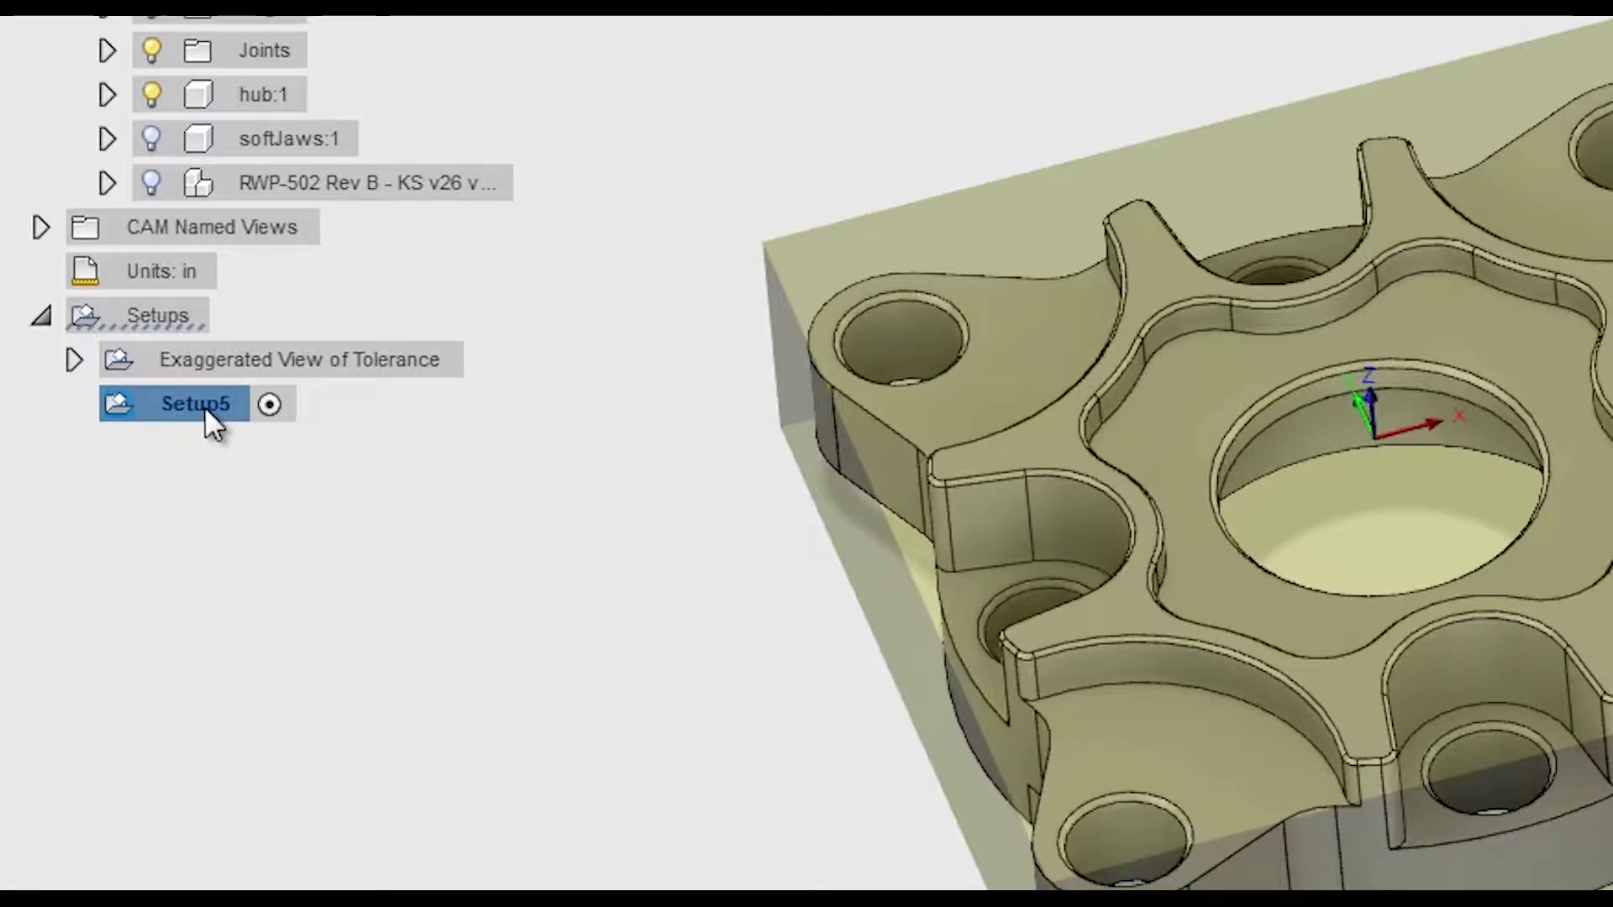
Step: Apply the HAAS Aluminum template to Setup5 and expand it to list the new operations
right_click(210, 420)
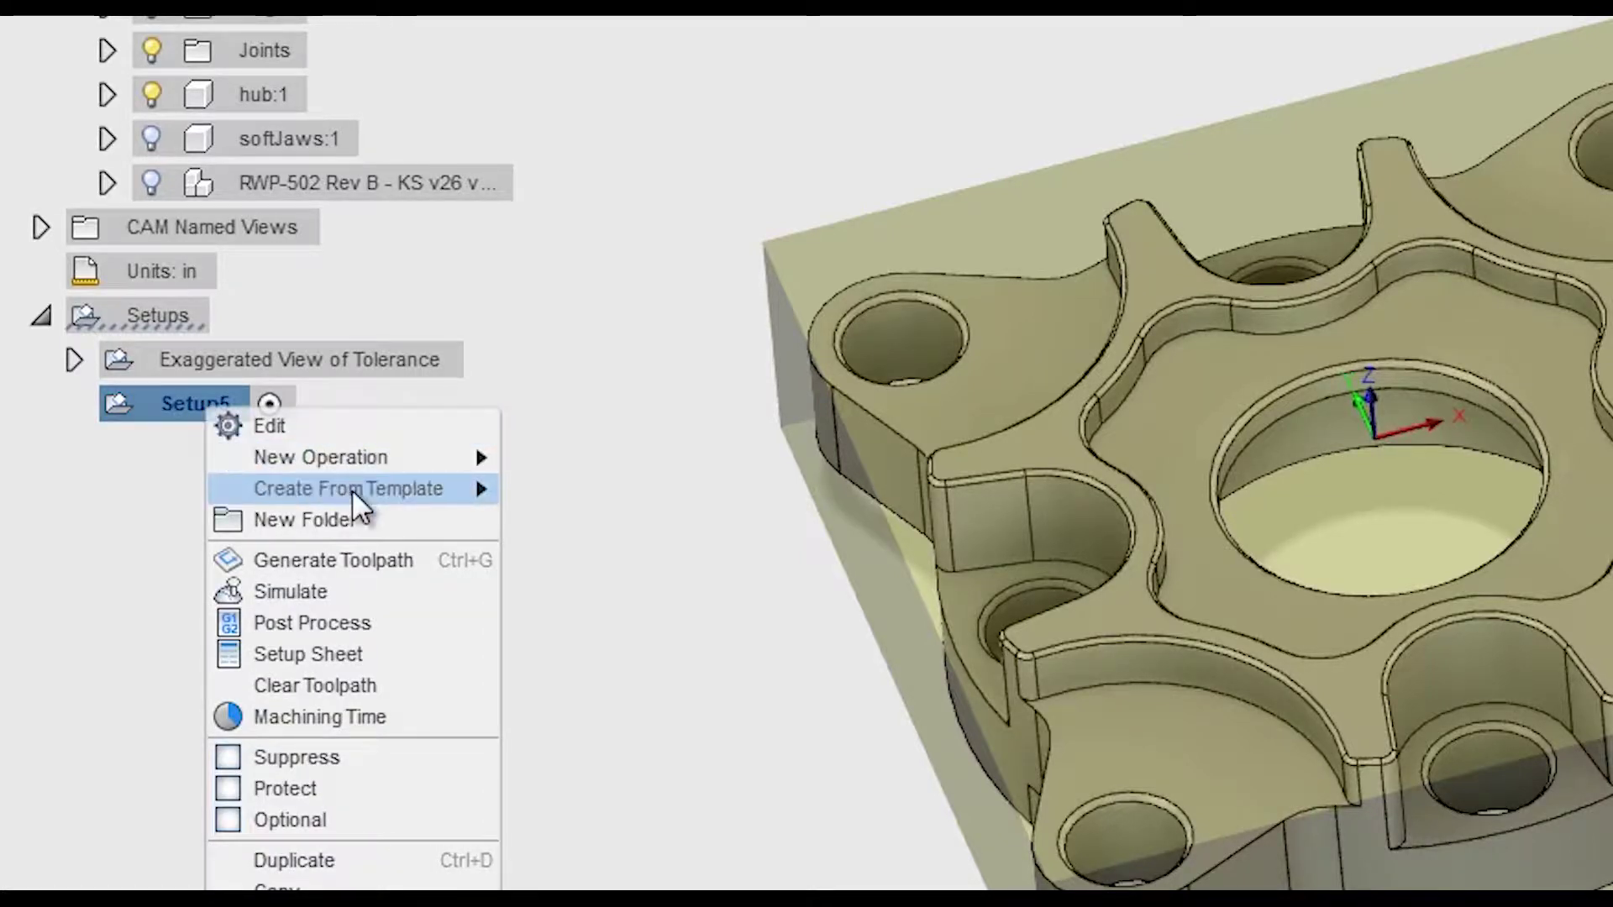
mouse_move(351, 489)
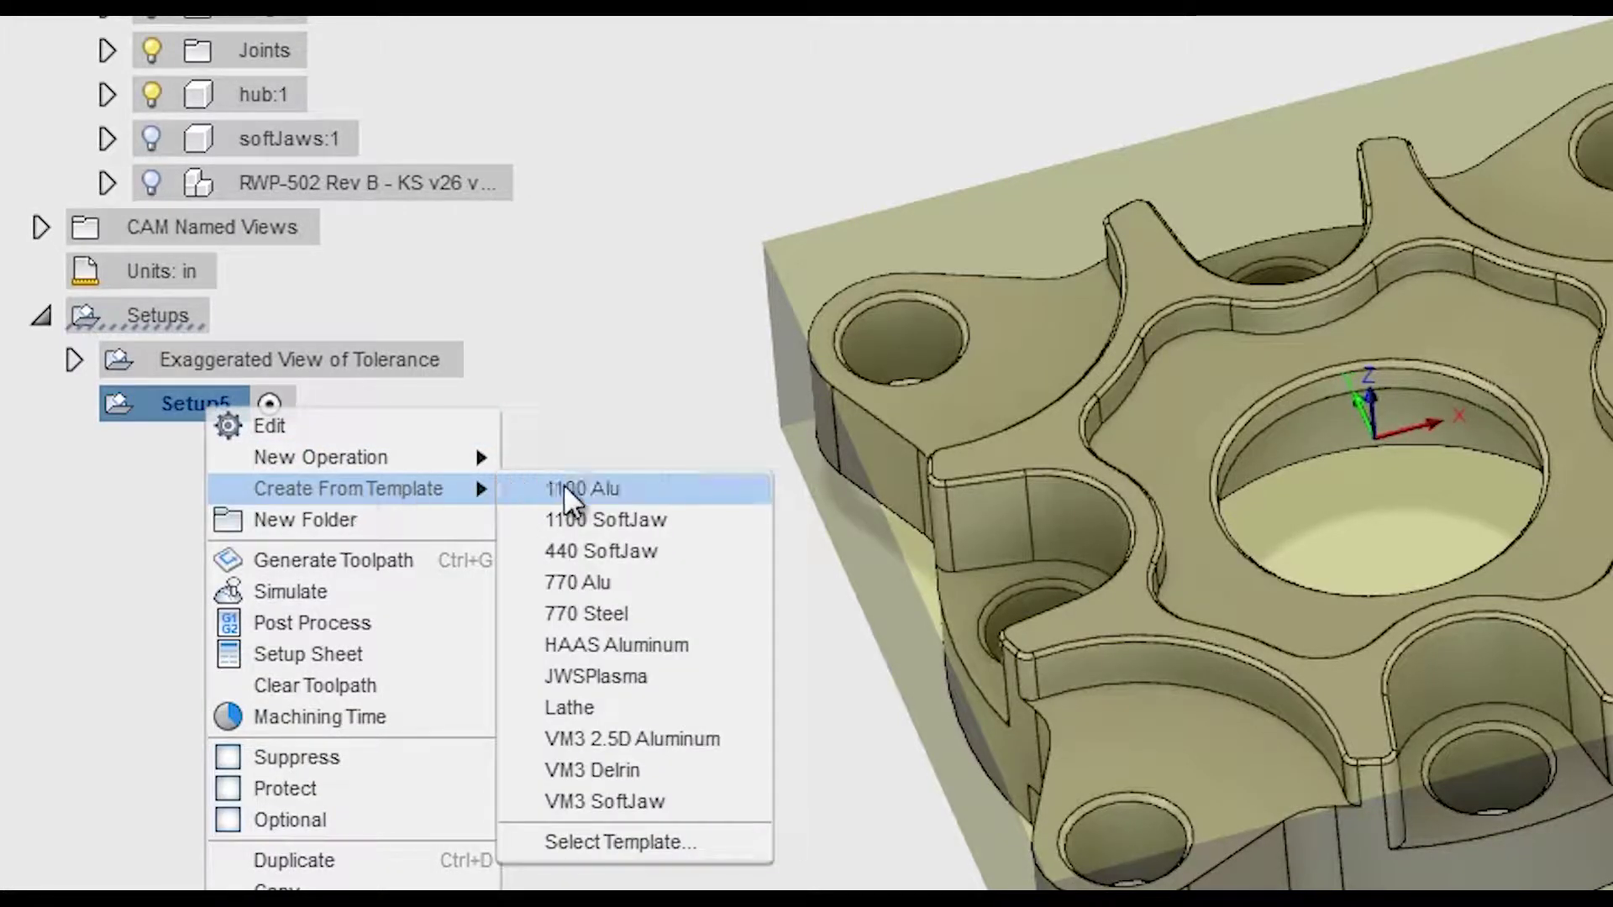
click(654, 648)
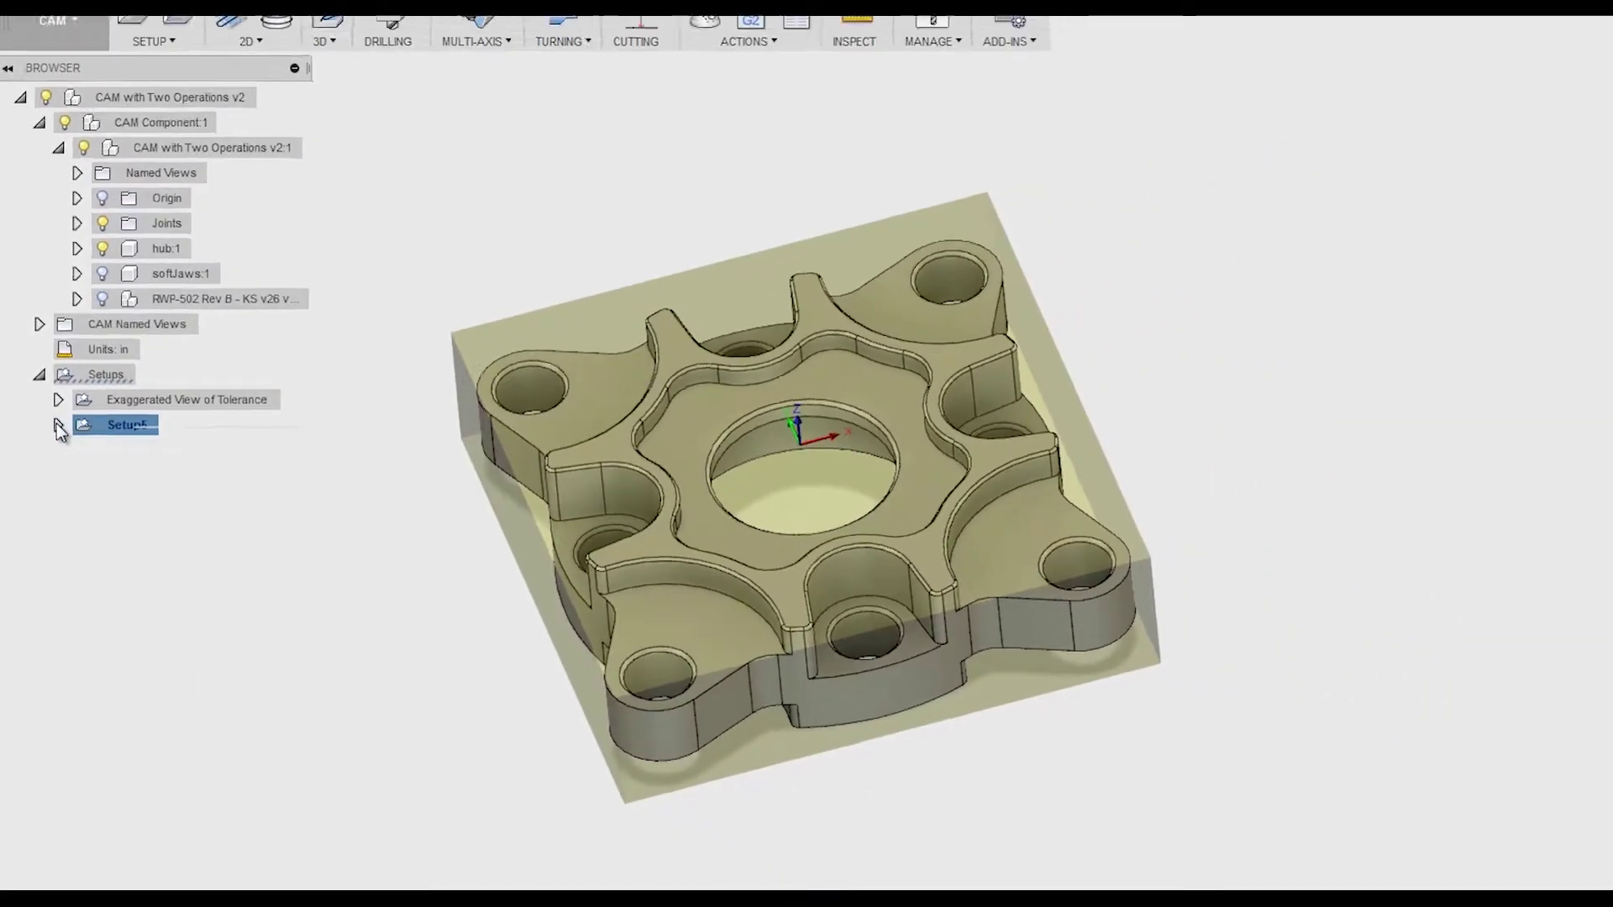
click(74, 404)
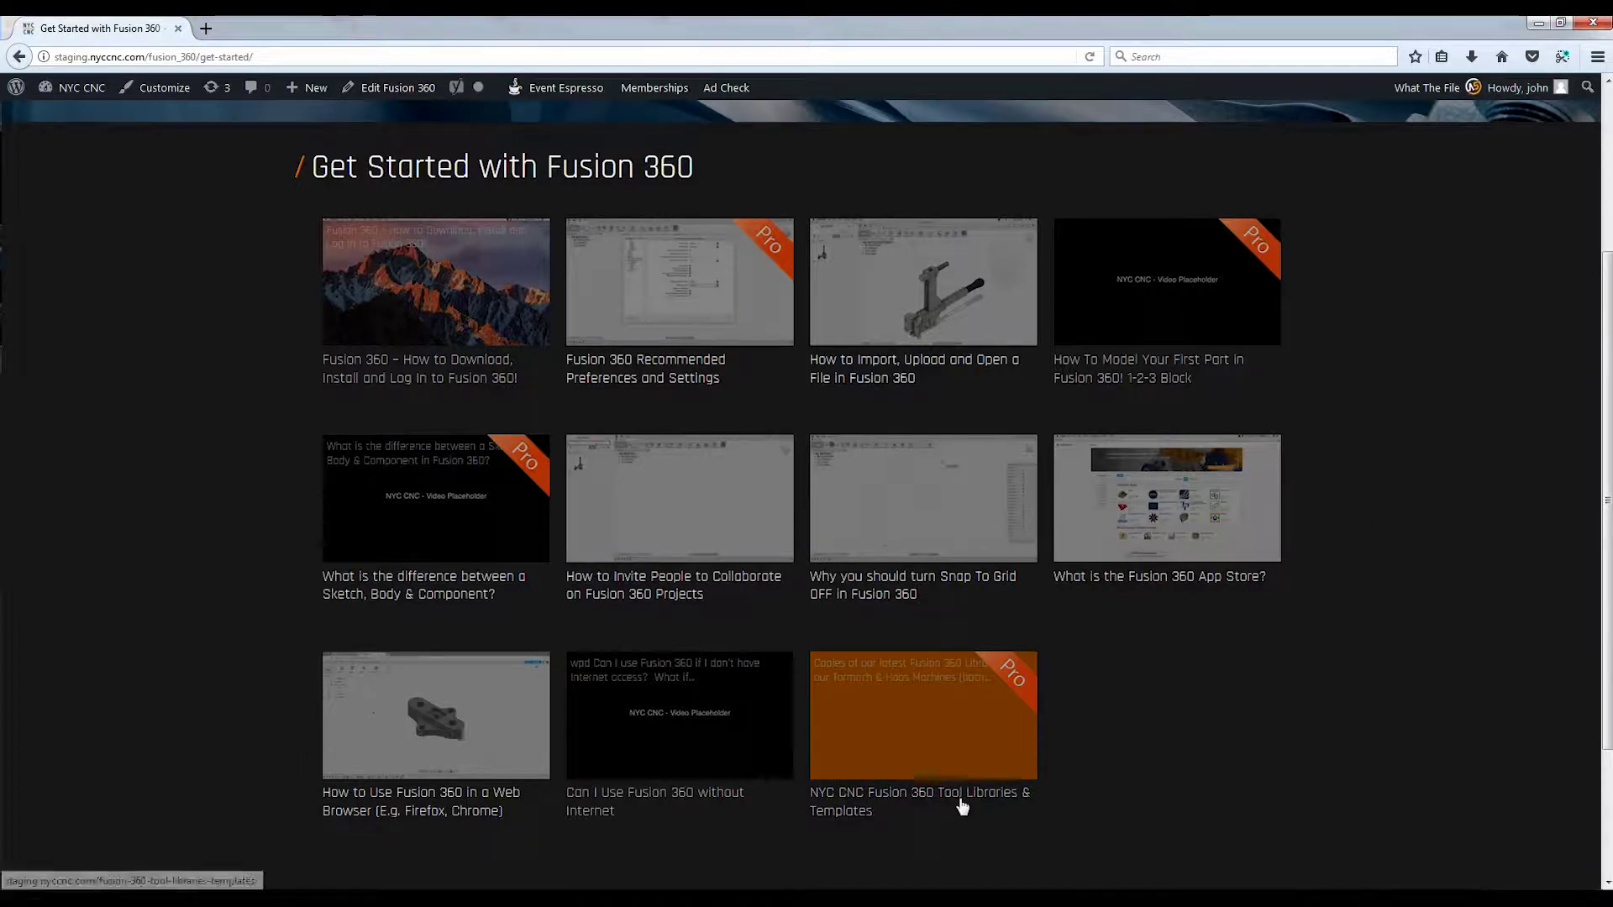
click(1536, 26)
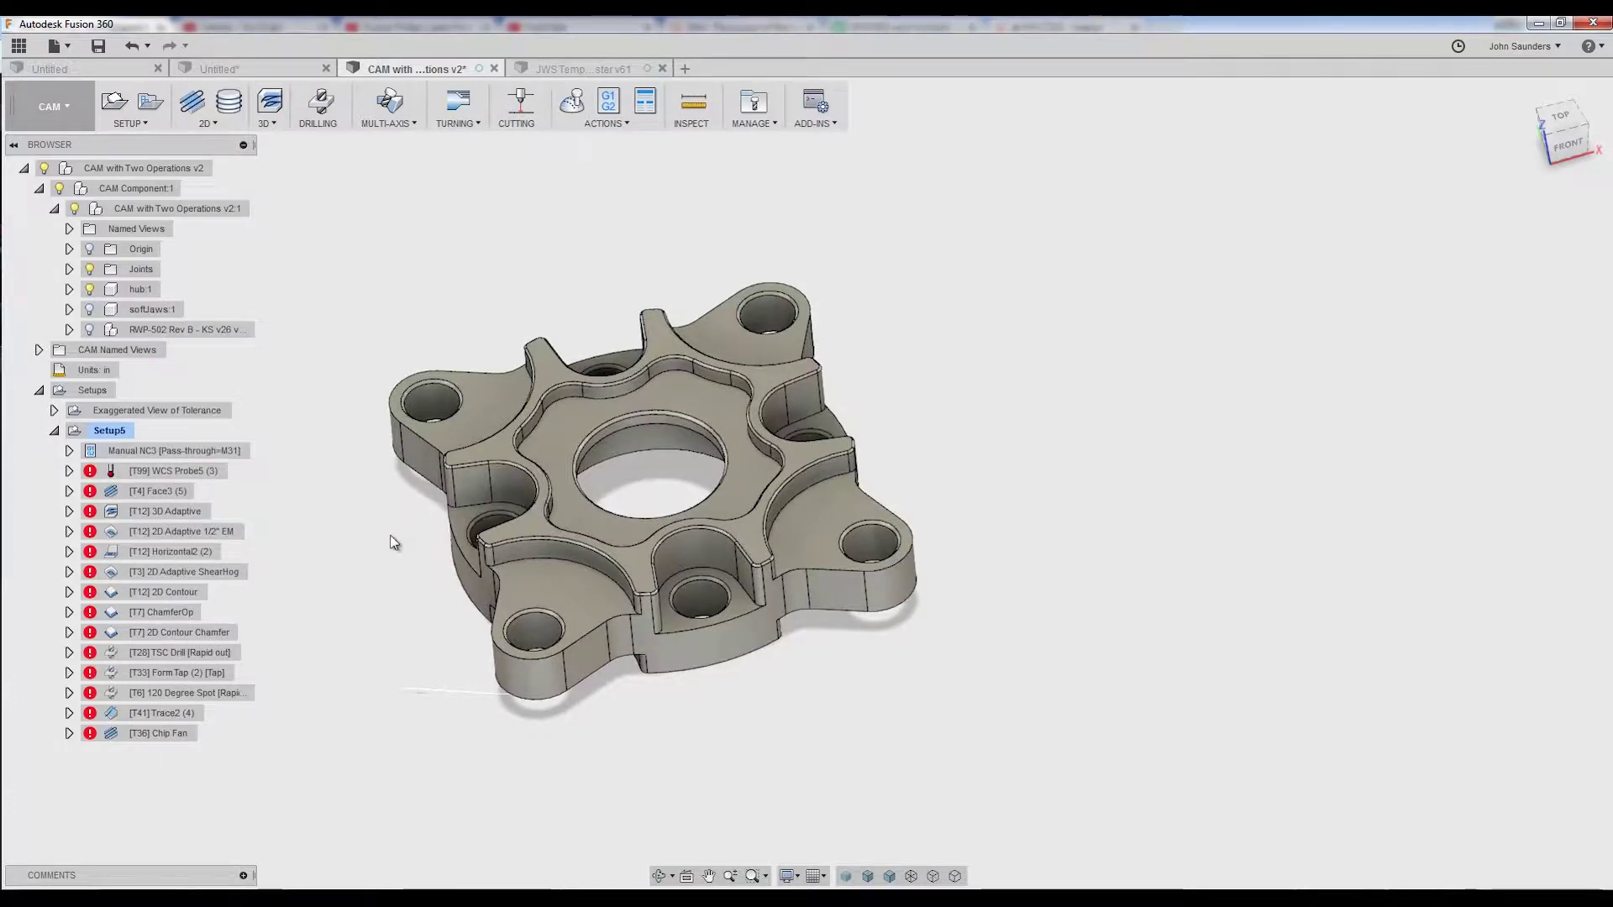
Step: Delete WCS Probe5, Face3, the 2D Adaptives, Horizontal2, chamfers, drills, taps, Trace2 and Chip Fan
click(183, 453)
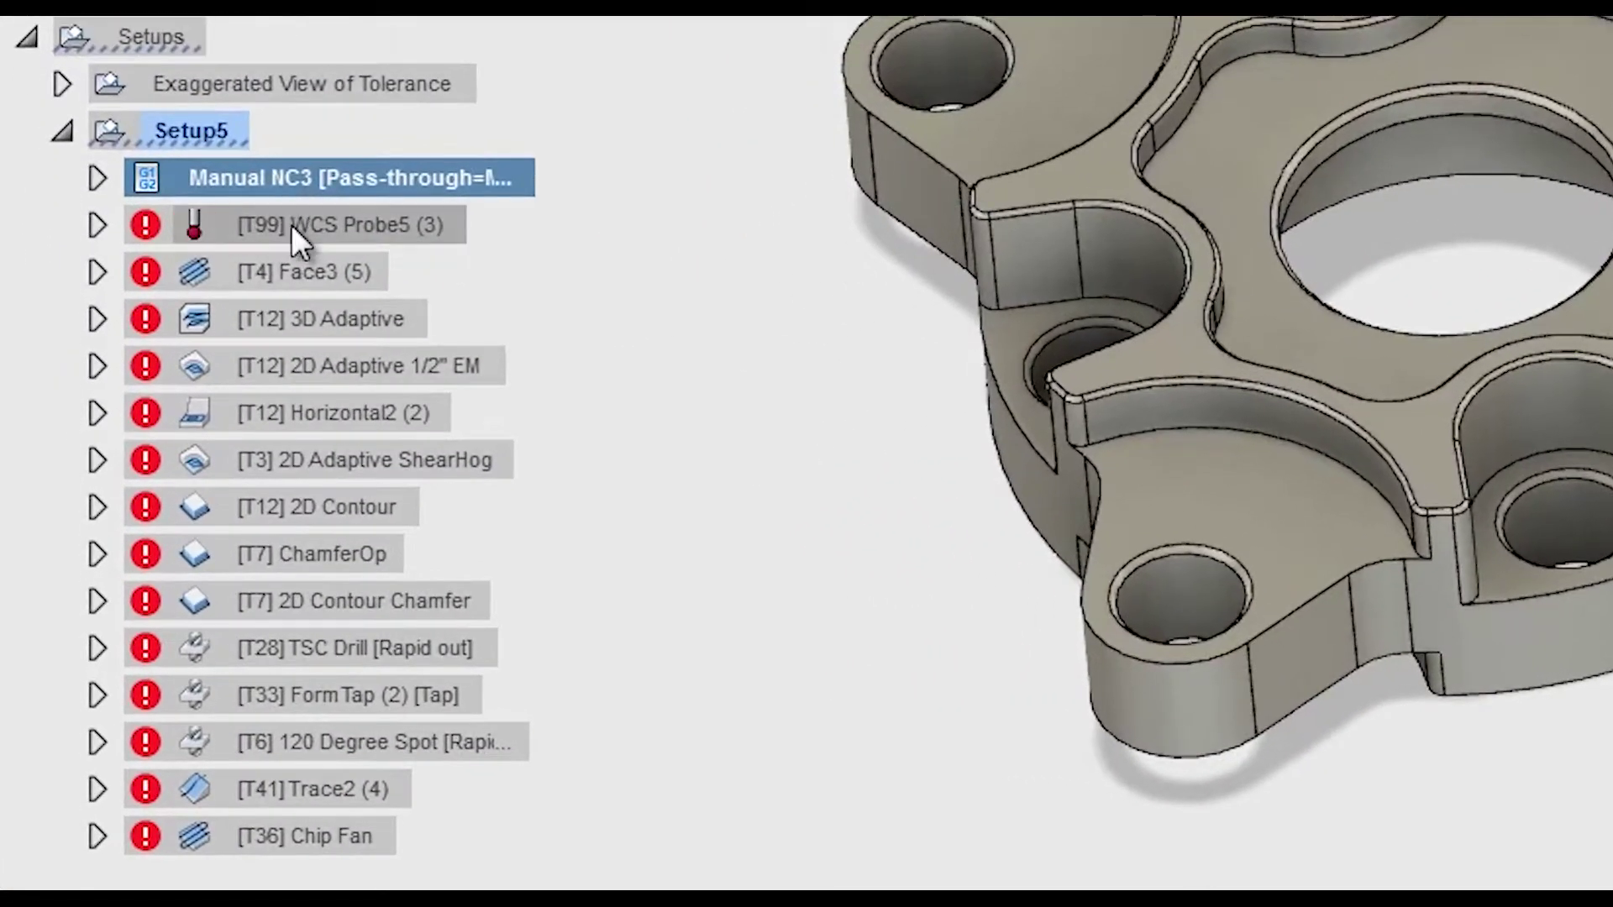
click(153, 469)
shift+click(312, 272)
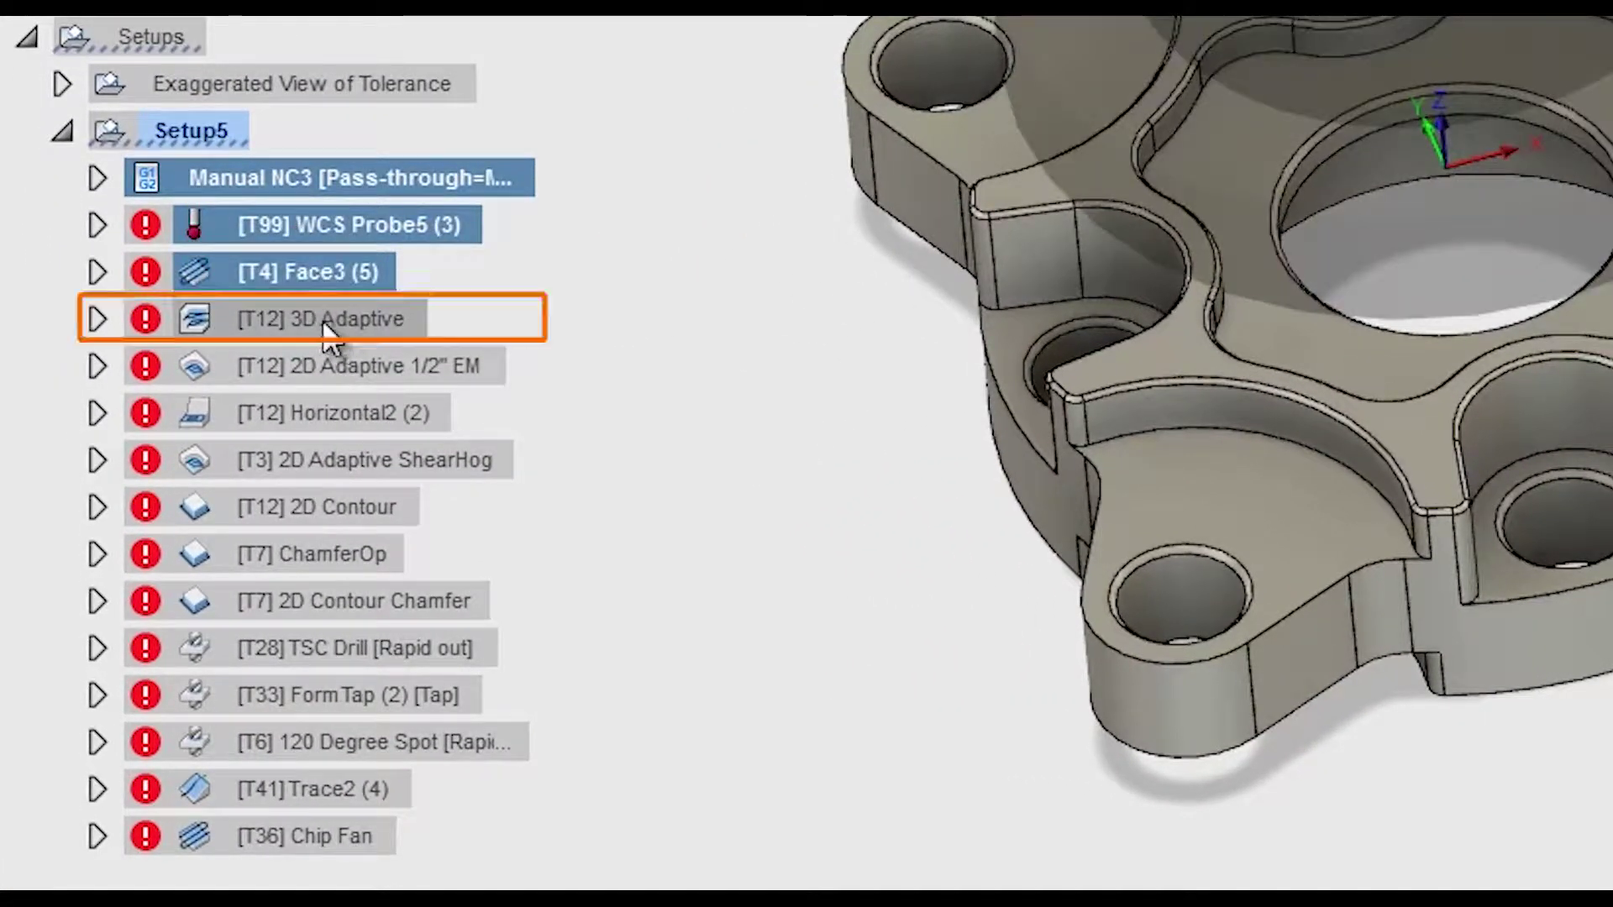
ctrl+click(338, 366)
ctrl+click(343, 414)
ctrl+click(342, 461)
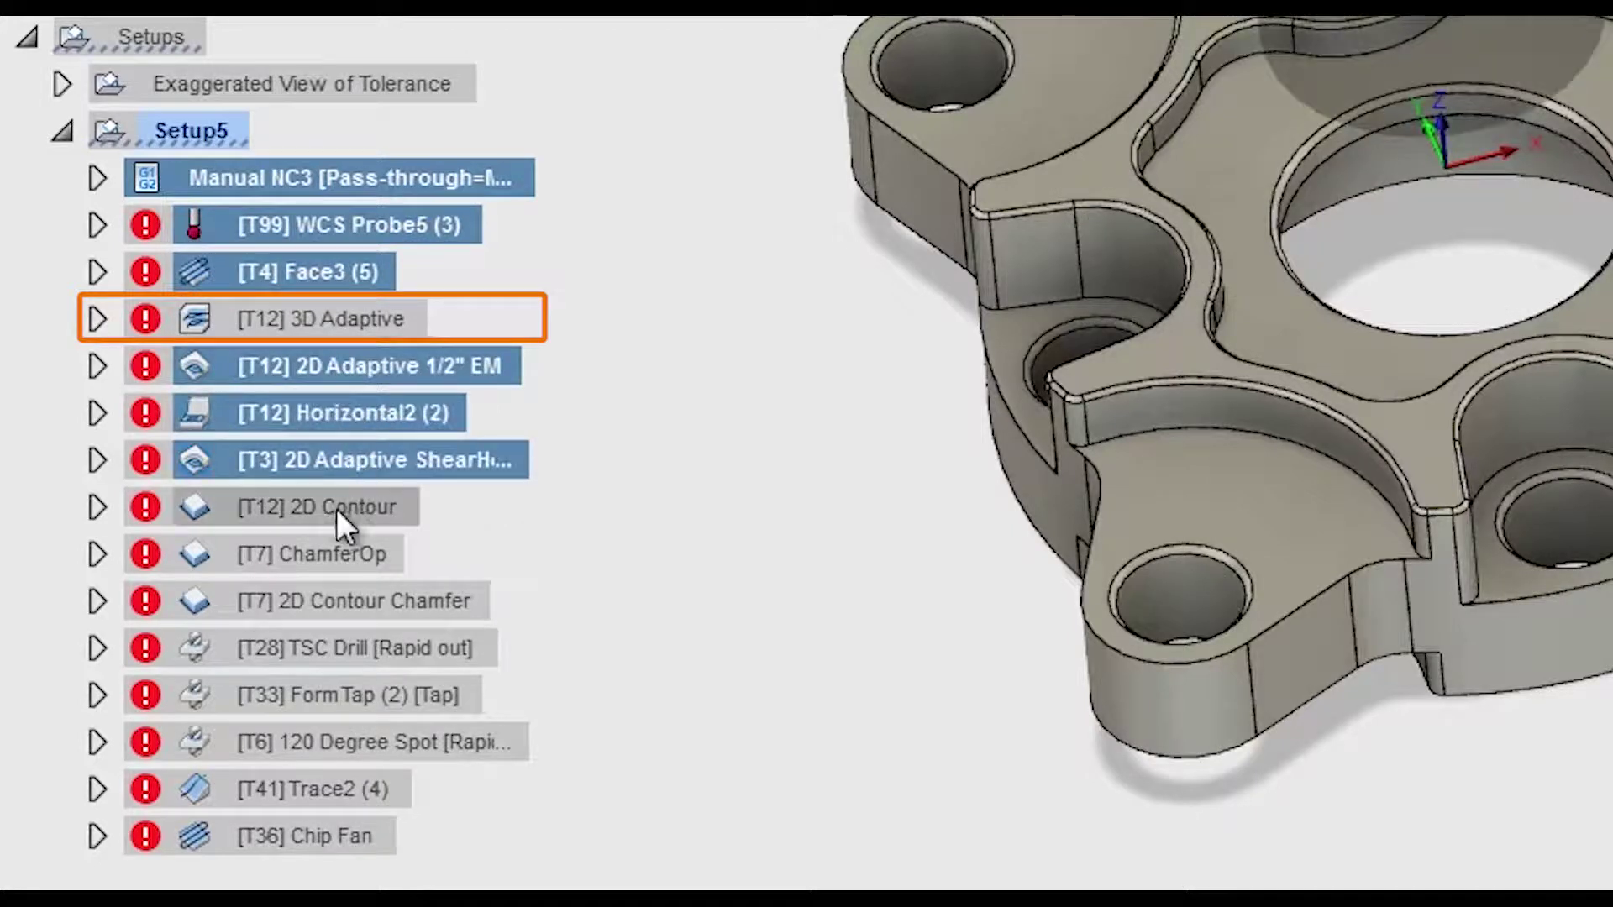
ctrl+click(330, 556)
ctrl+click(324, 598)
ctrl+click(340, 652)
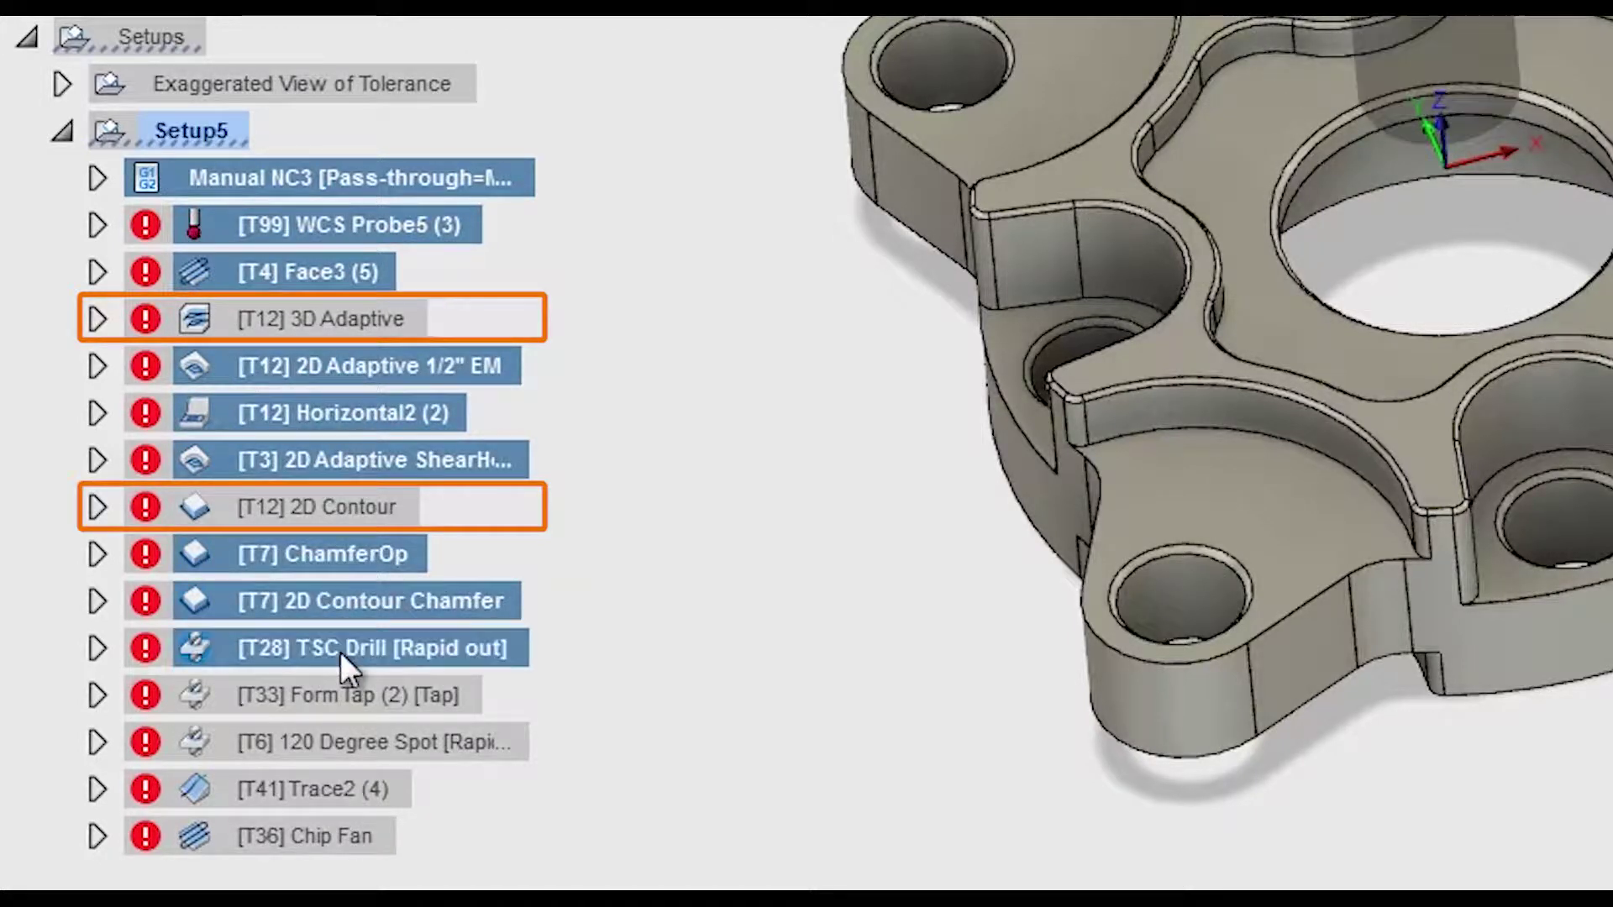
ctrl+click(355, 691)
ctrl+click(325, 744)
ctrl+click(317, 789)
ctrl+click(317, 837)
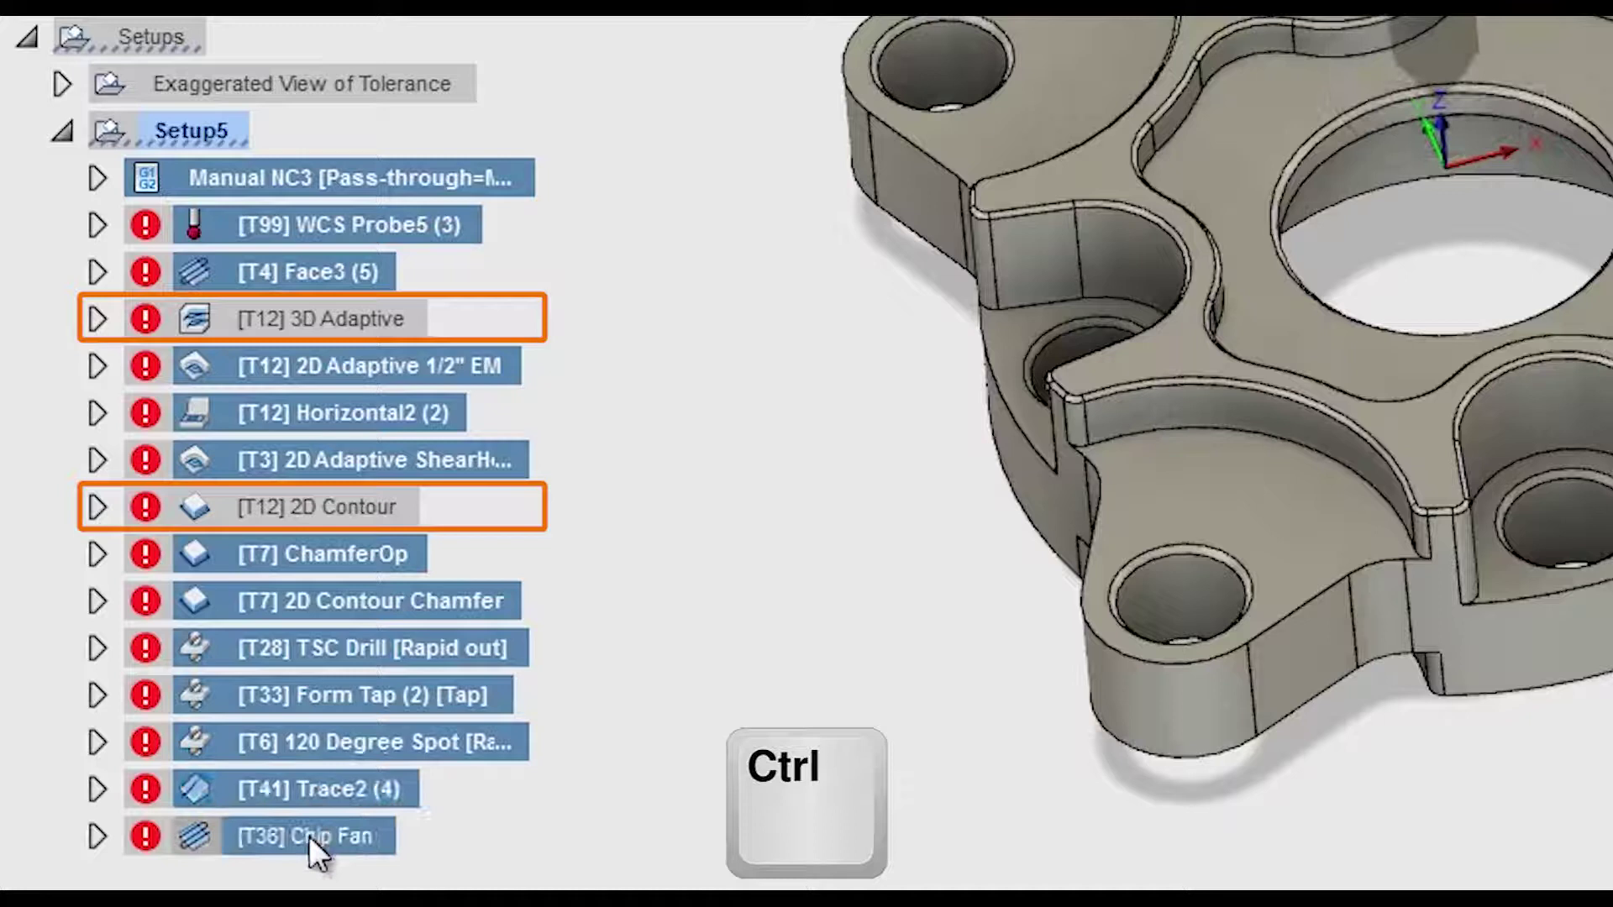
key(Delete)
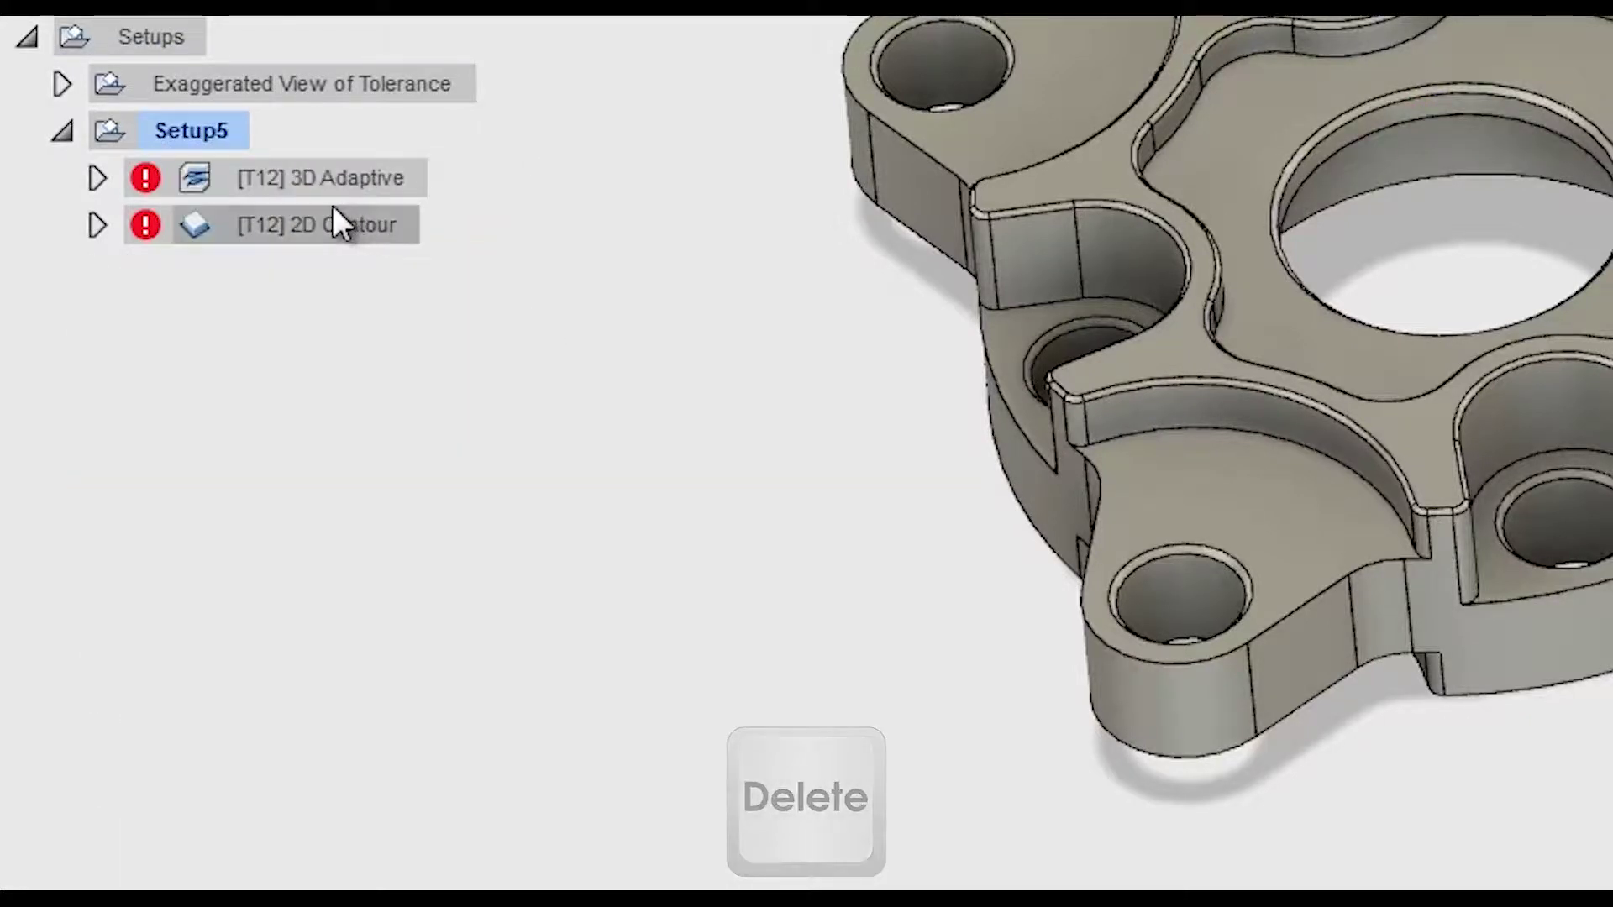
Step: Select the remaining [T12] 3D Adaptive and [T12] 2D Contour operations
click(309, 181)
click(330, 229)
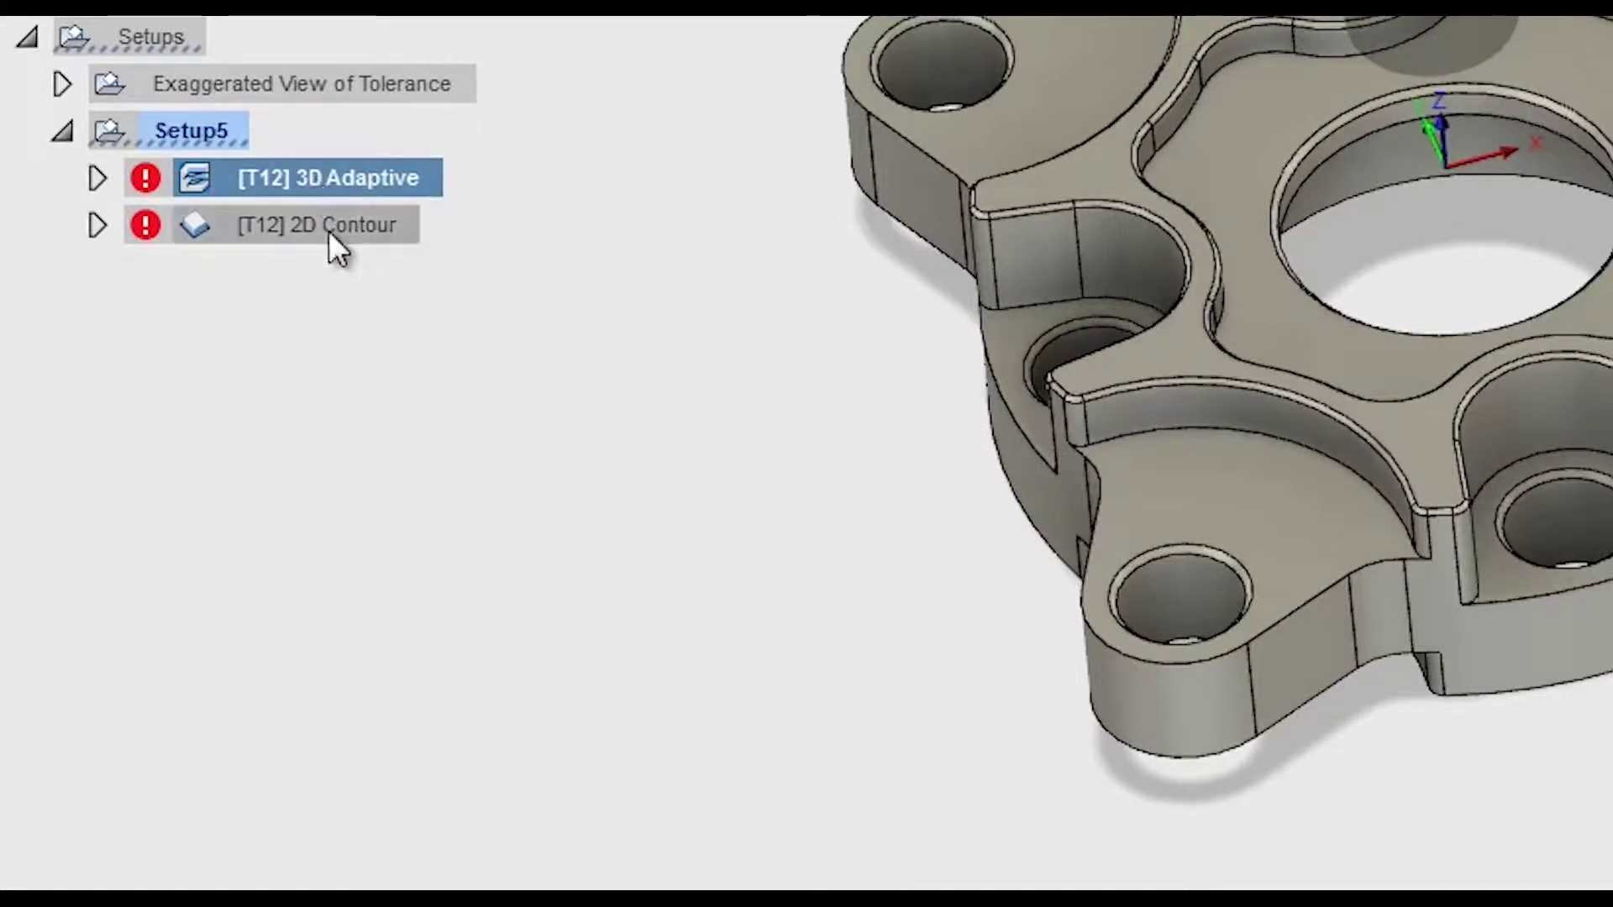
click(403, 180)
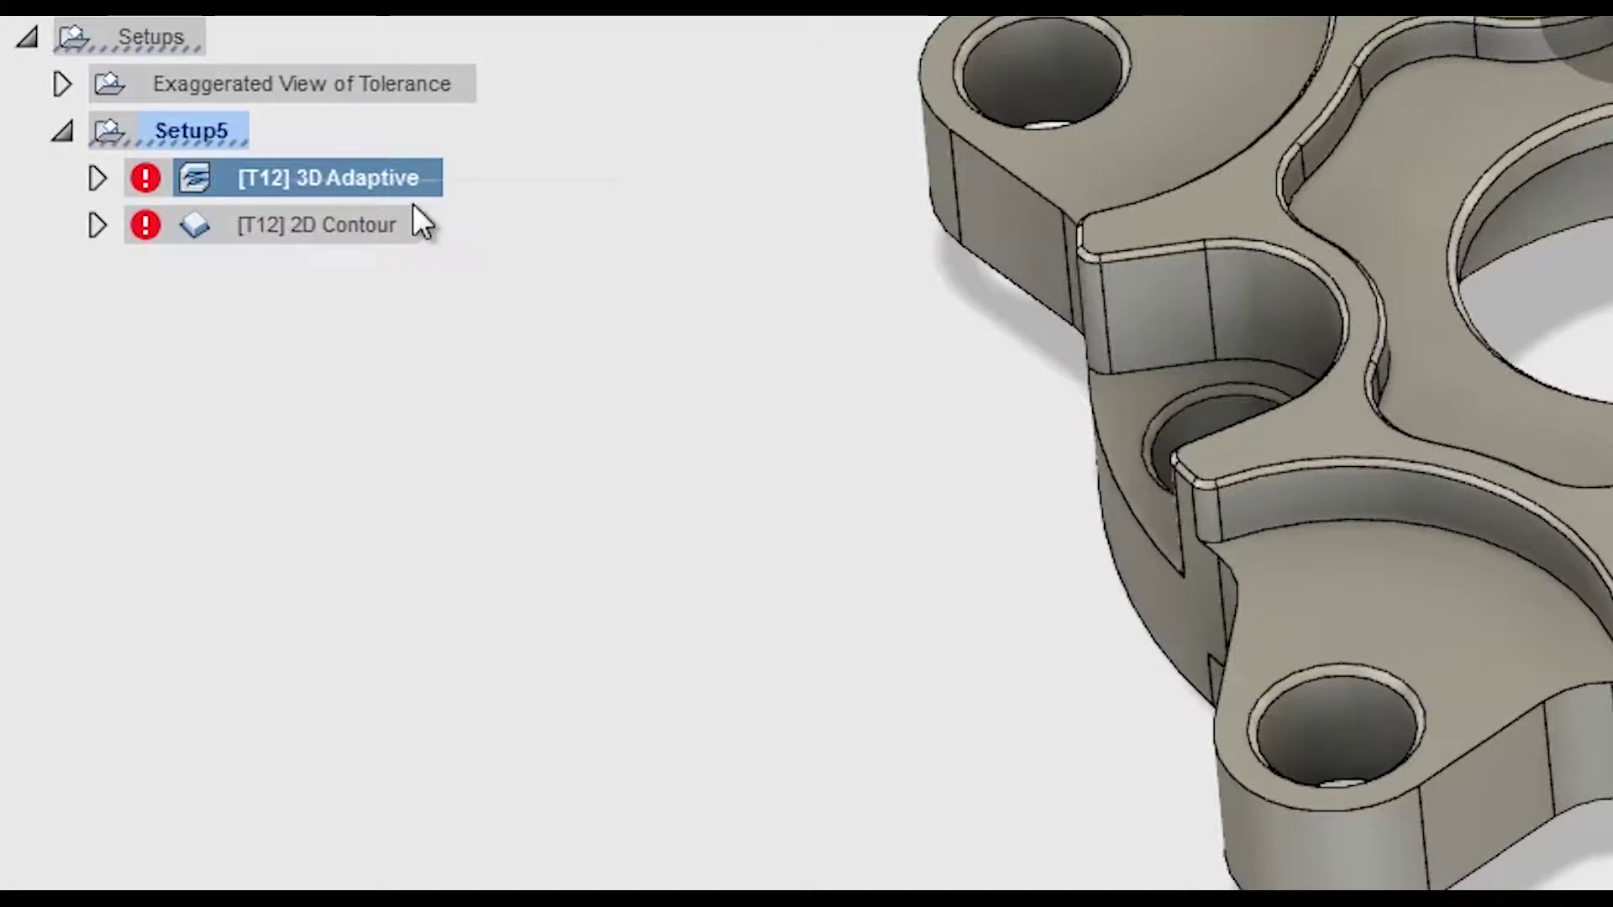
Step: Generate the [T12] 3D Adaptive toolpath and orbit to a lower front angle
right_click(376, 179)
click(450, 267)
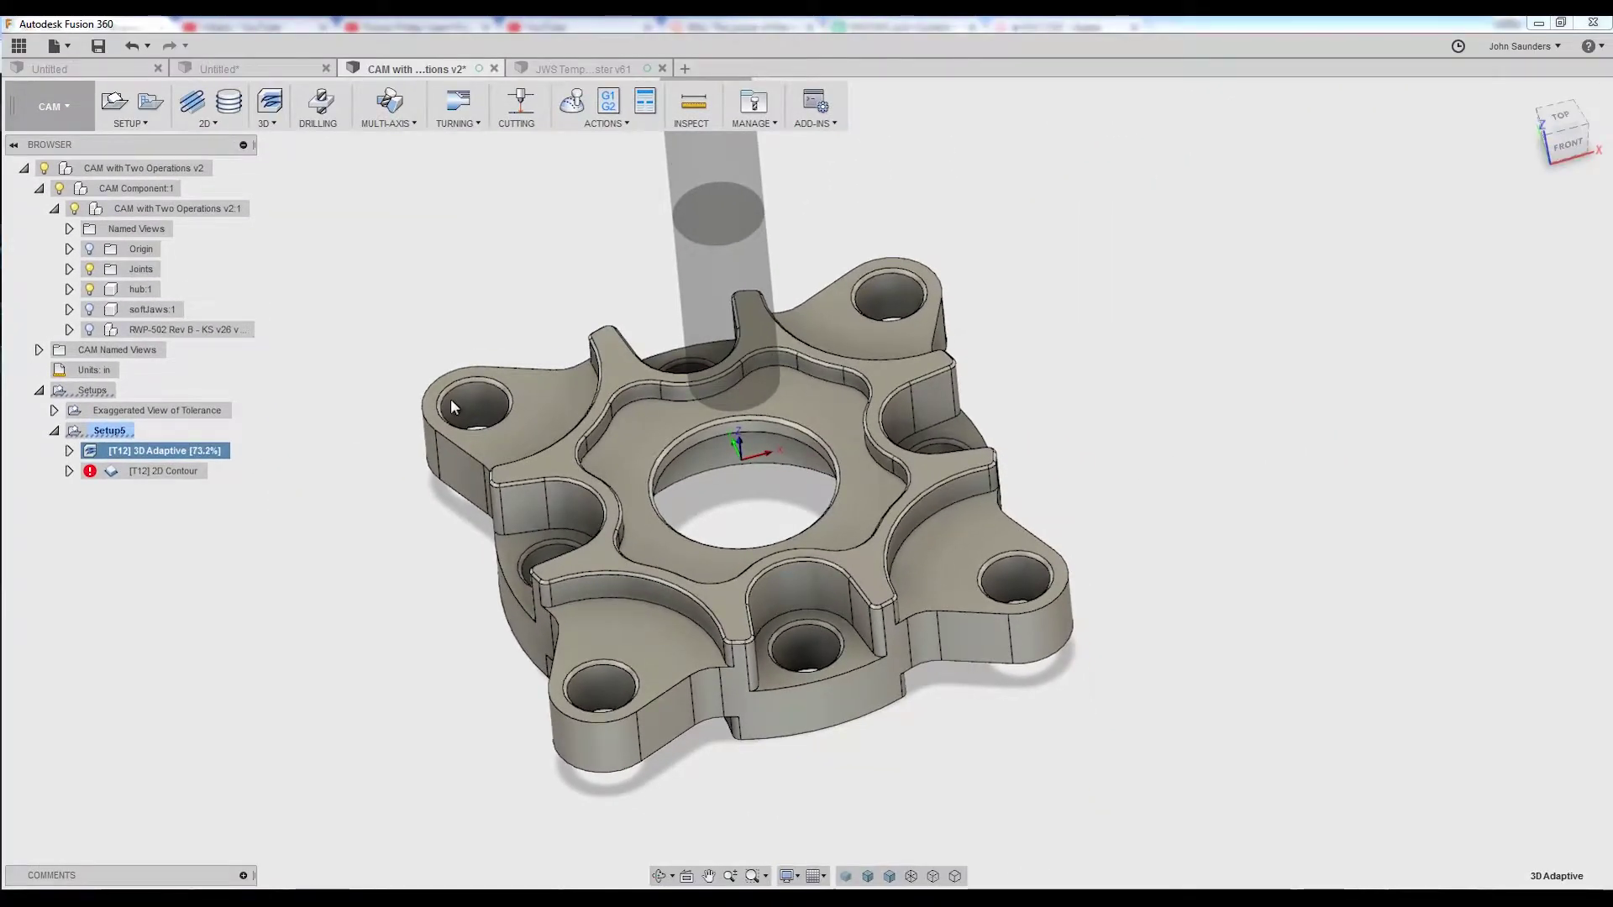
shift+middle_drag(427, 405, 675, 370)
shift+middle_drag(567, 404, 589, 319)
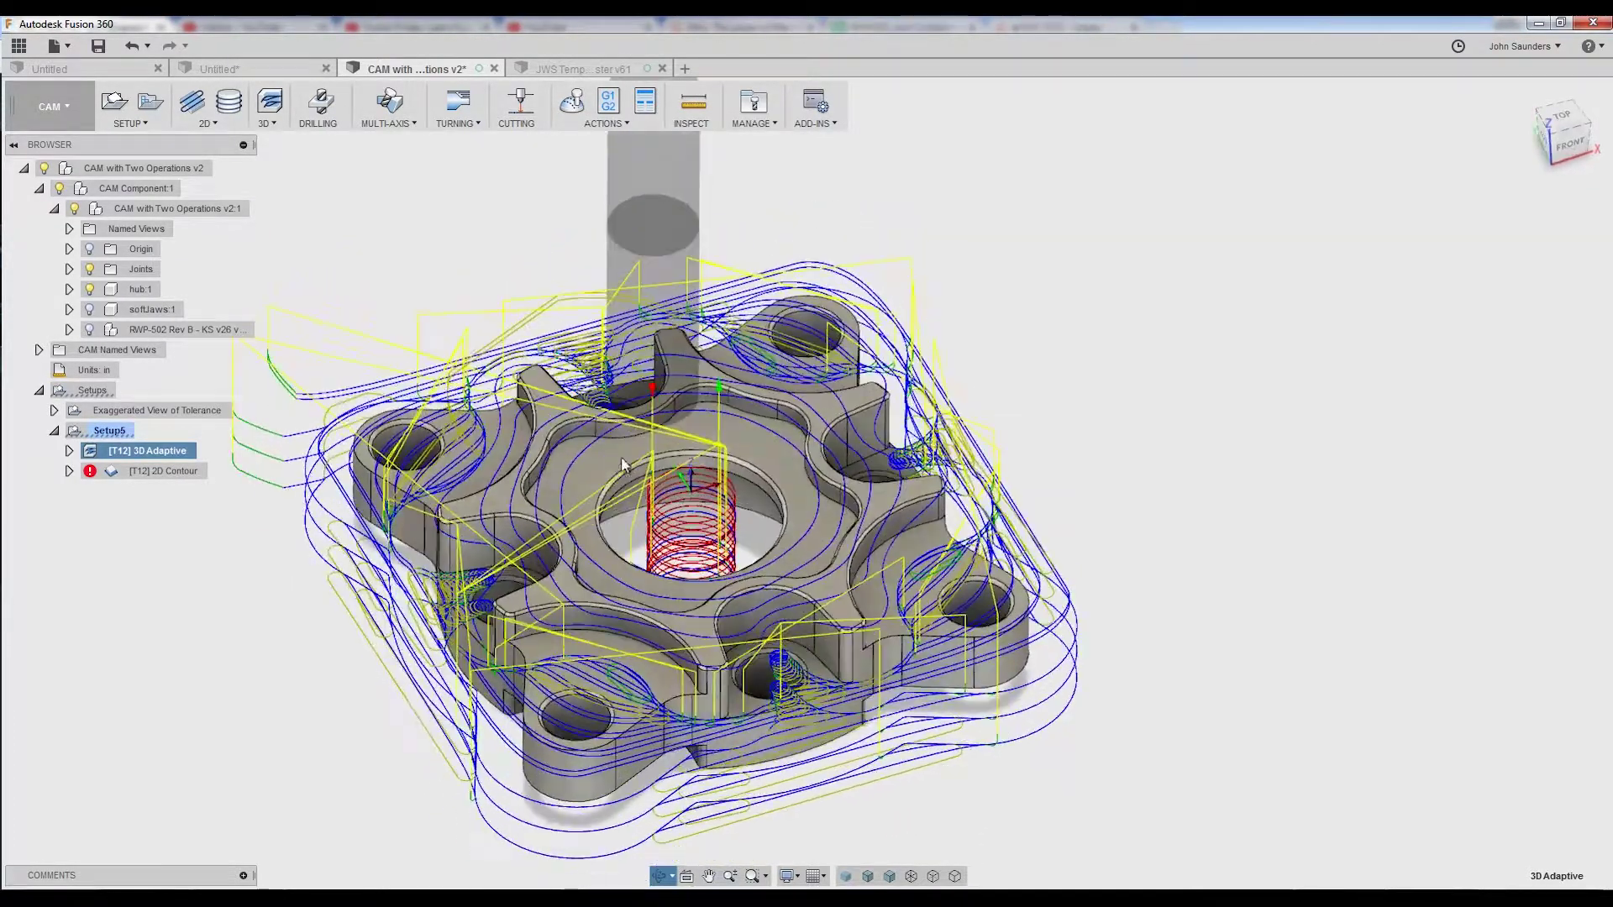
Step: Simulate the 3D Adaptive toolpath to the finished part, then close the simulation
click(571, 116)
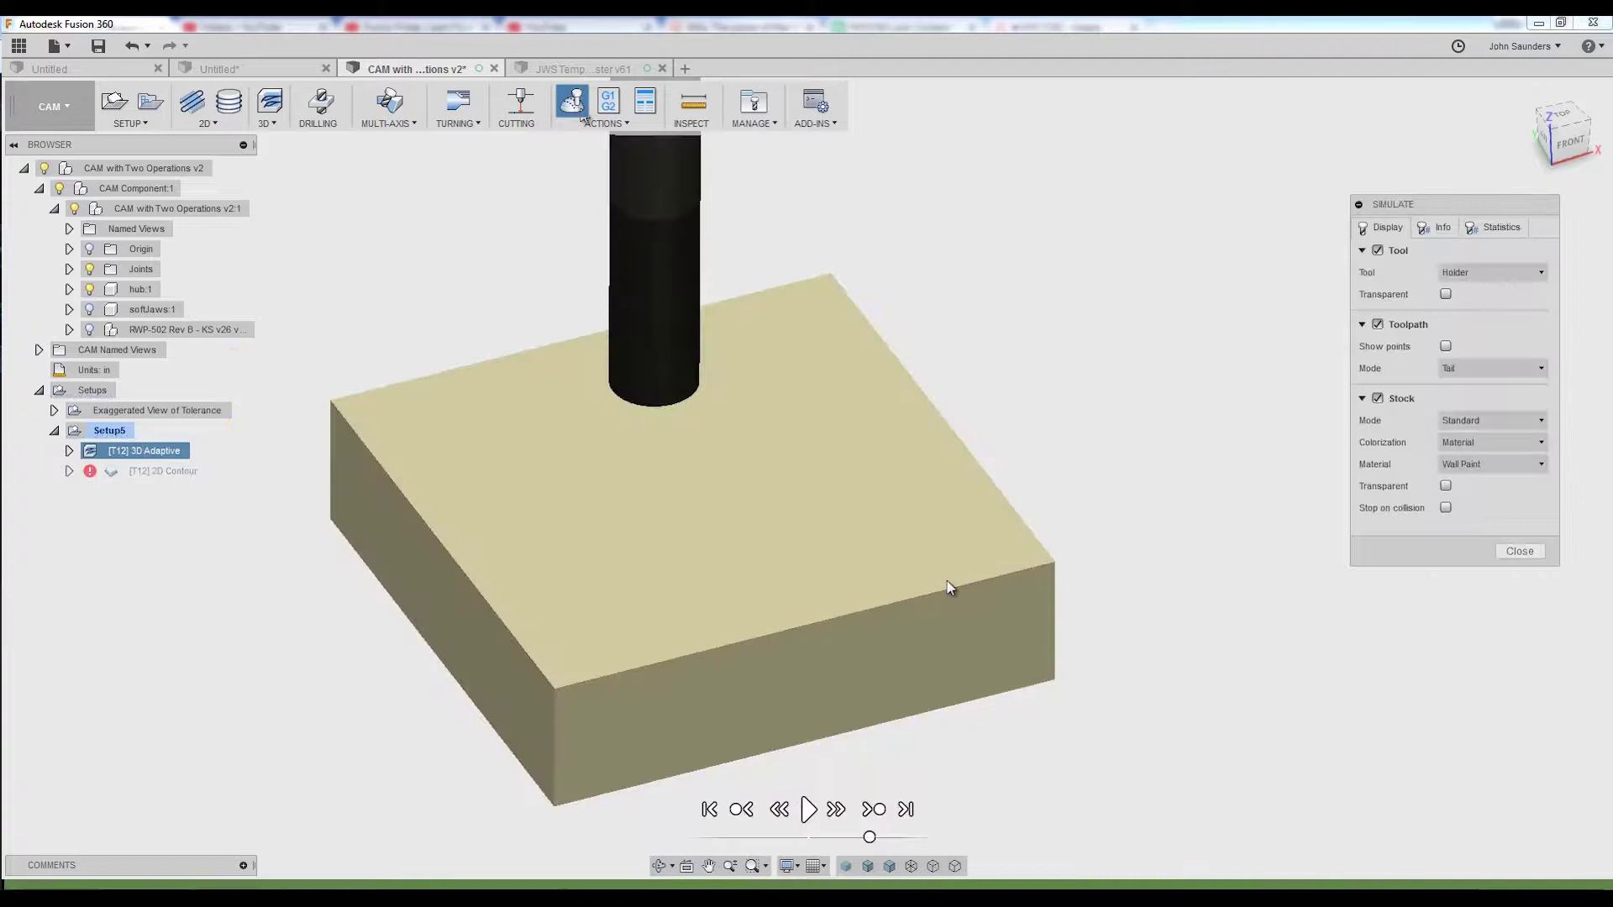
click(905, 809)
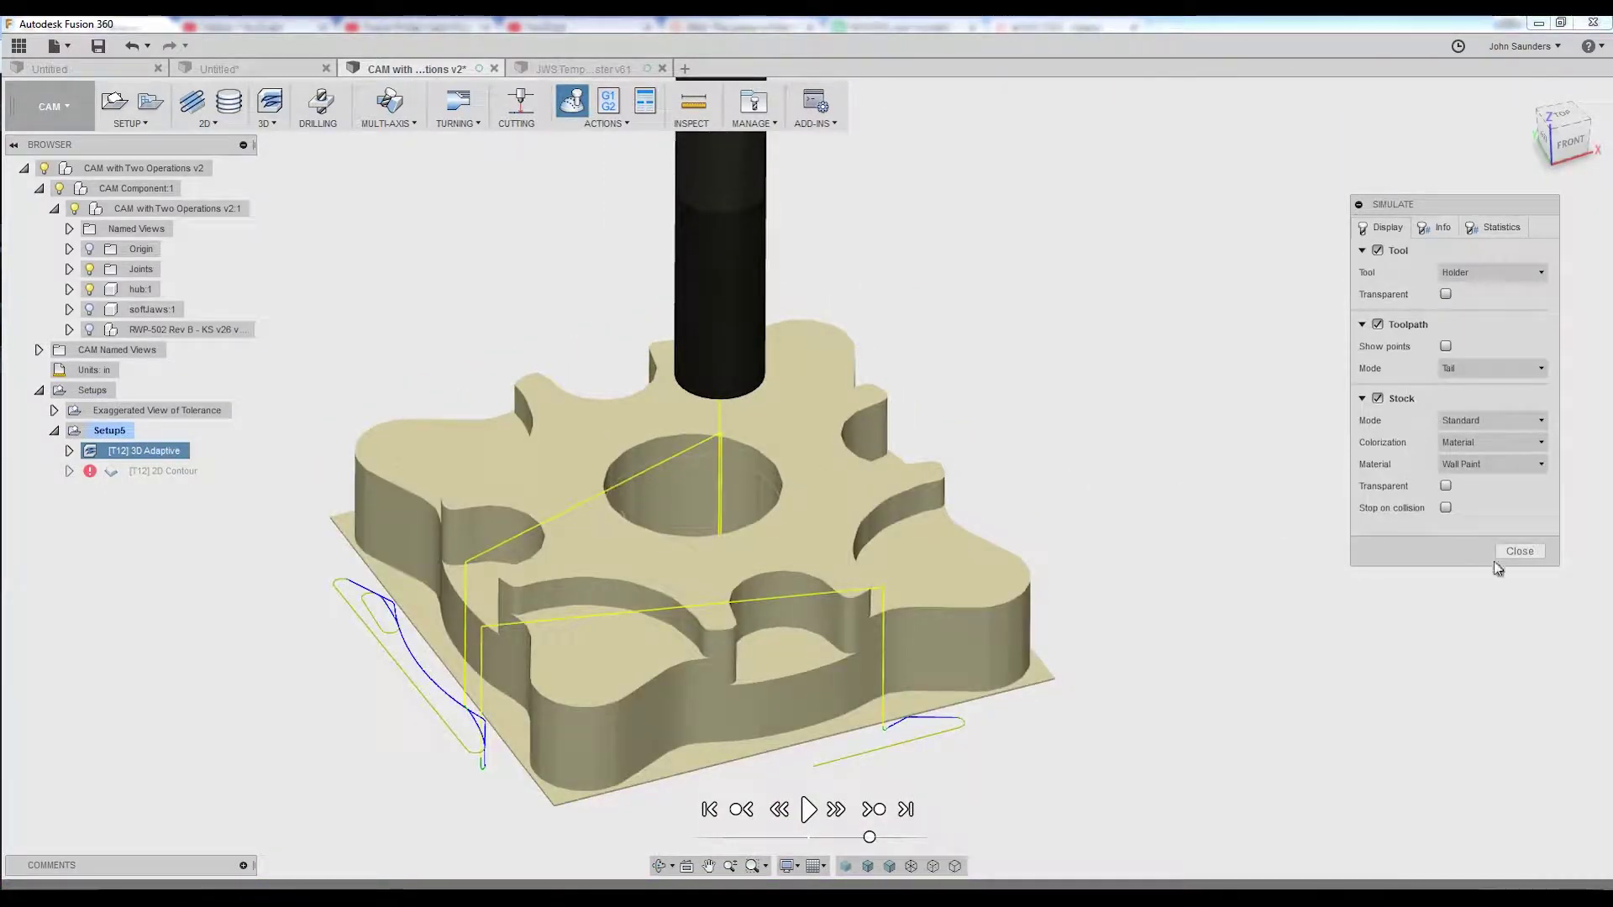
click(1519, 551)
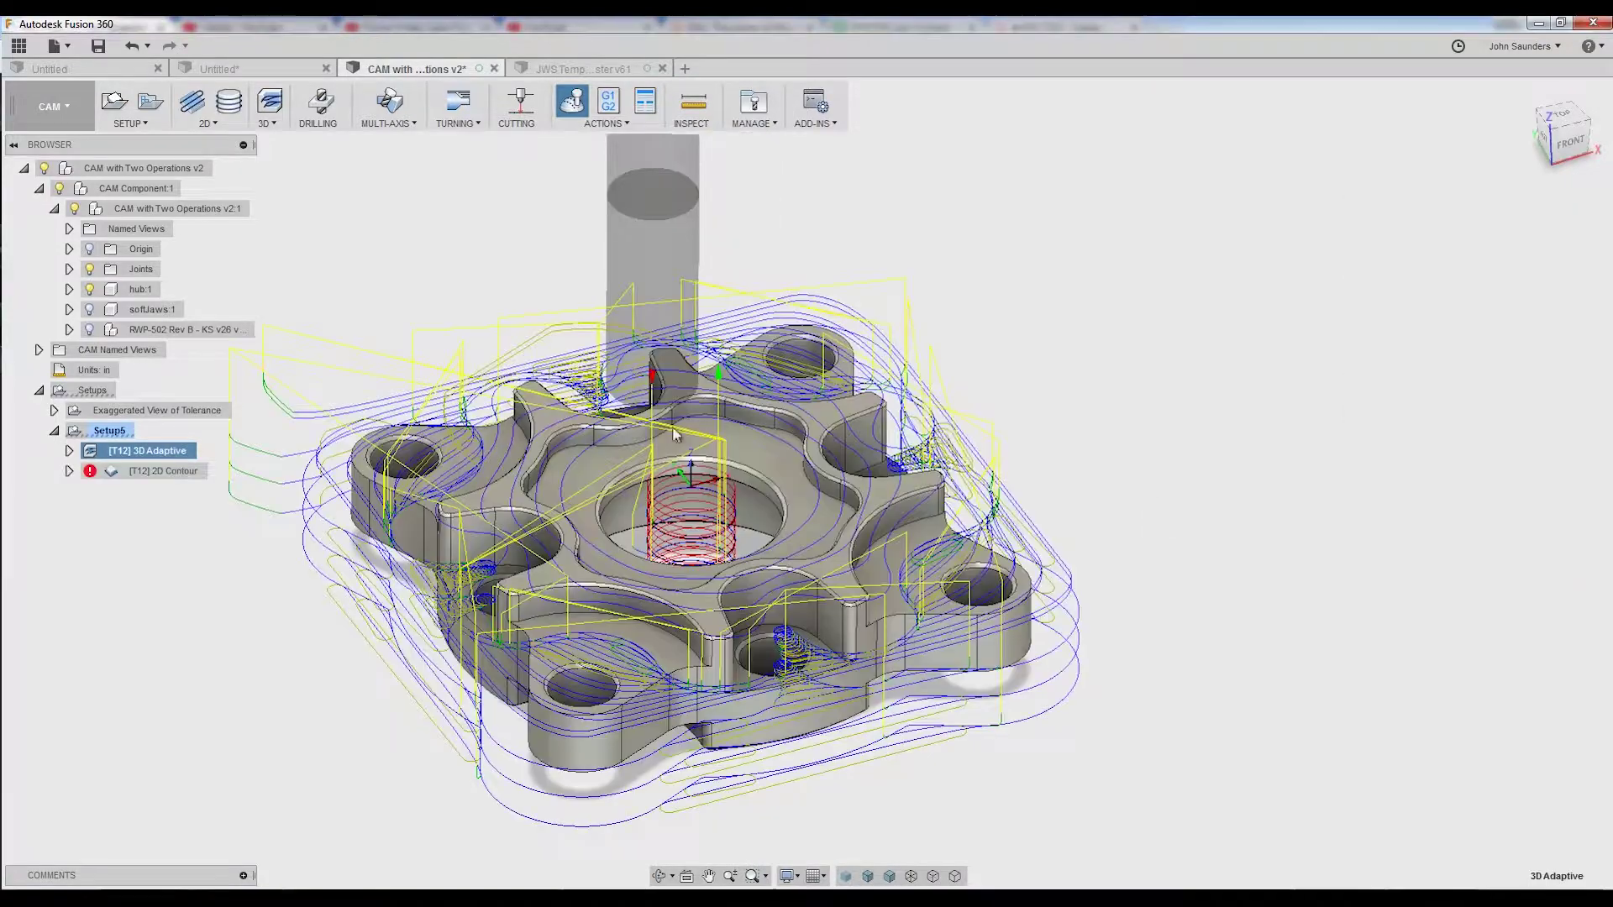
Step: Switch the 3D Adaptive to tool #13, the Ø3/8" flat end mill, and regenerate it
right_click(162, 450)
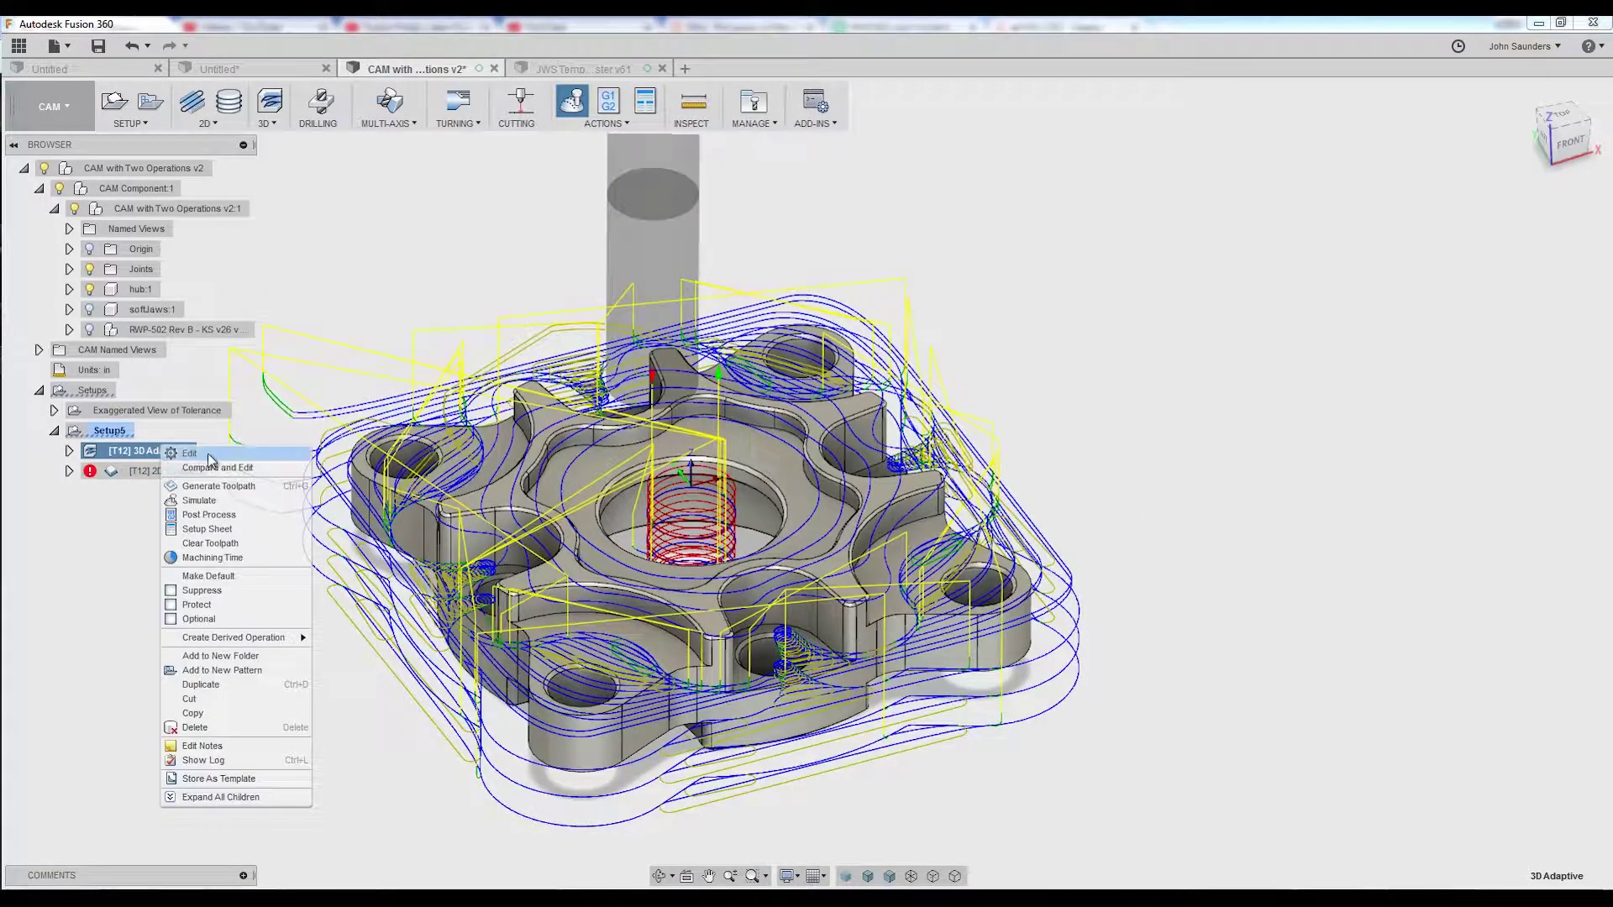
click(173, 453)
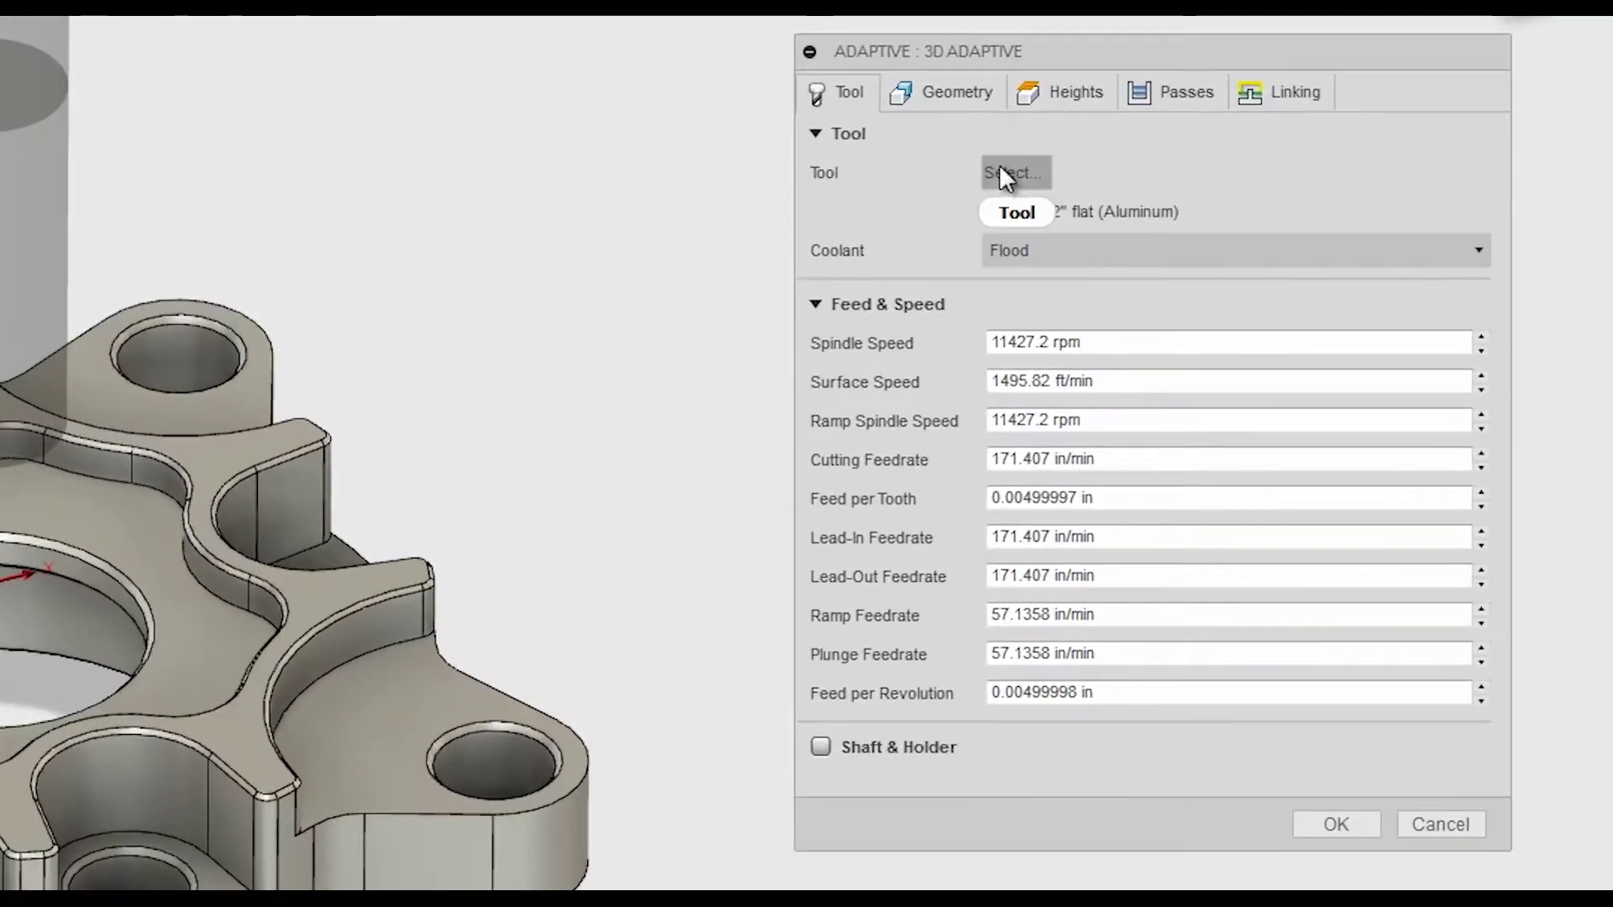
click(1004, 177)
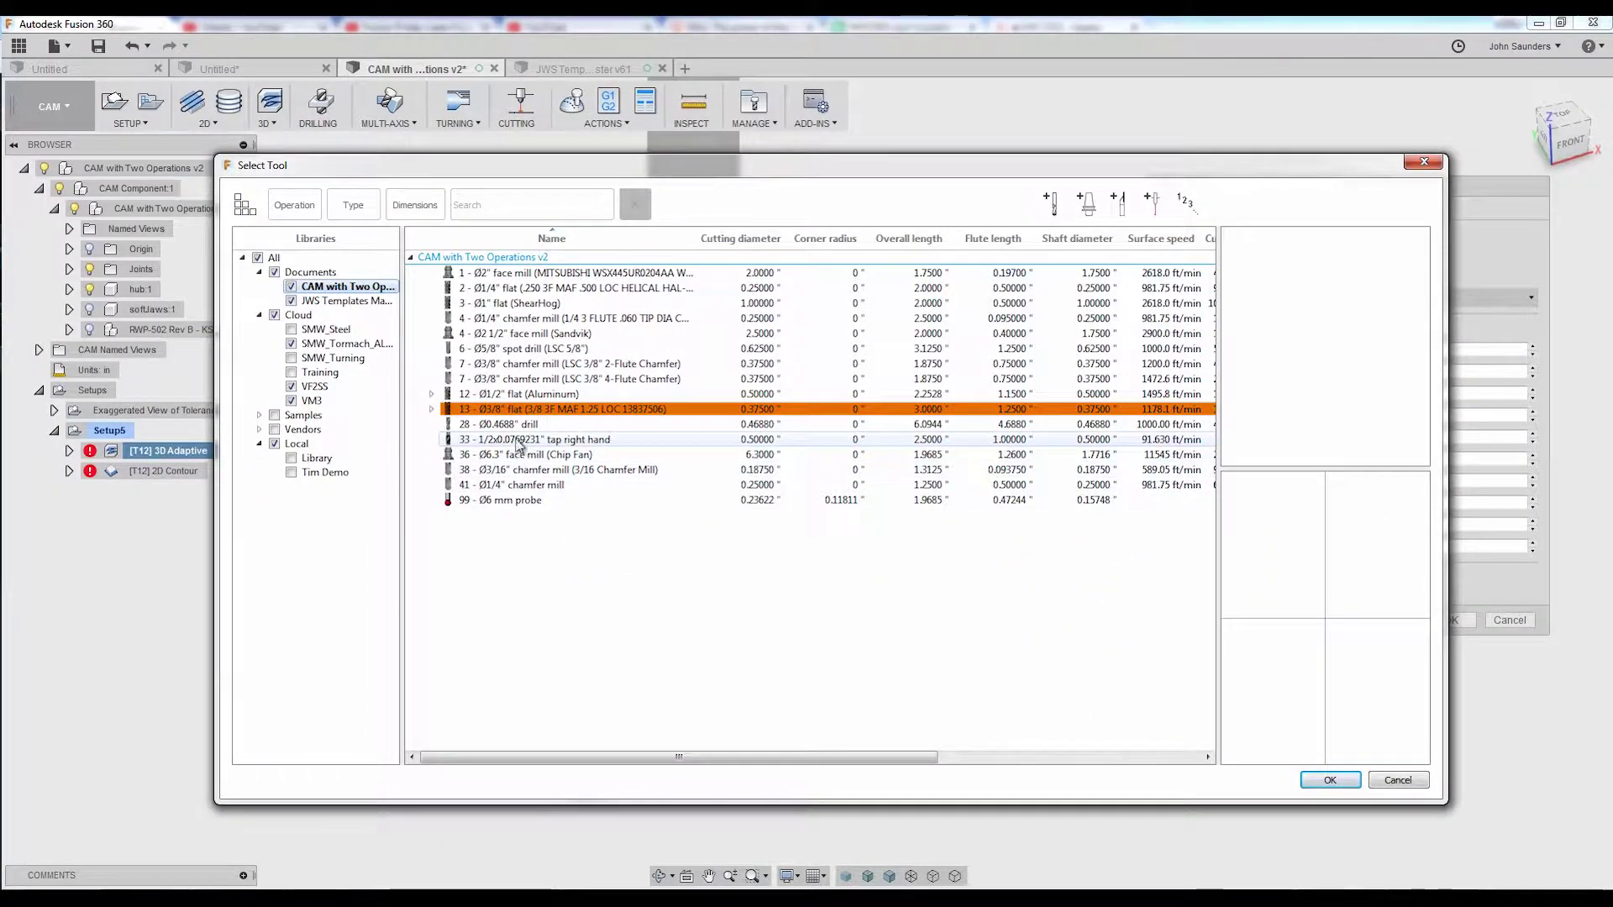
click(529, 410)
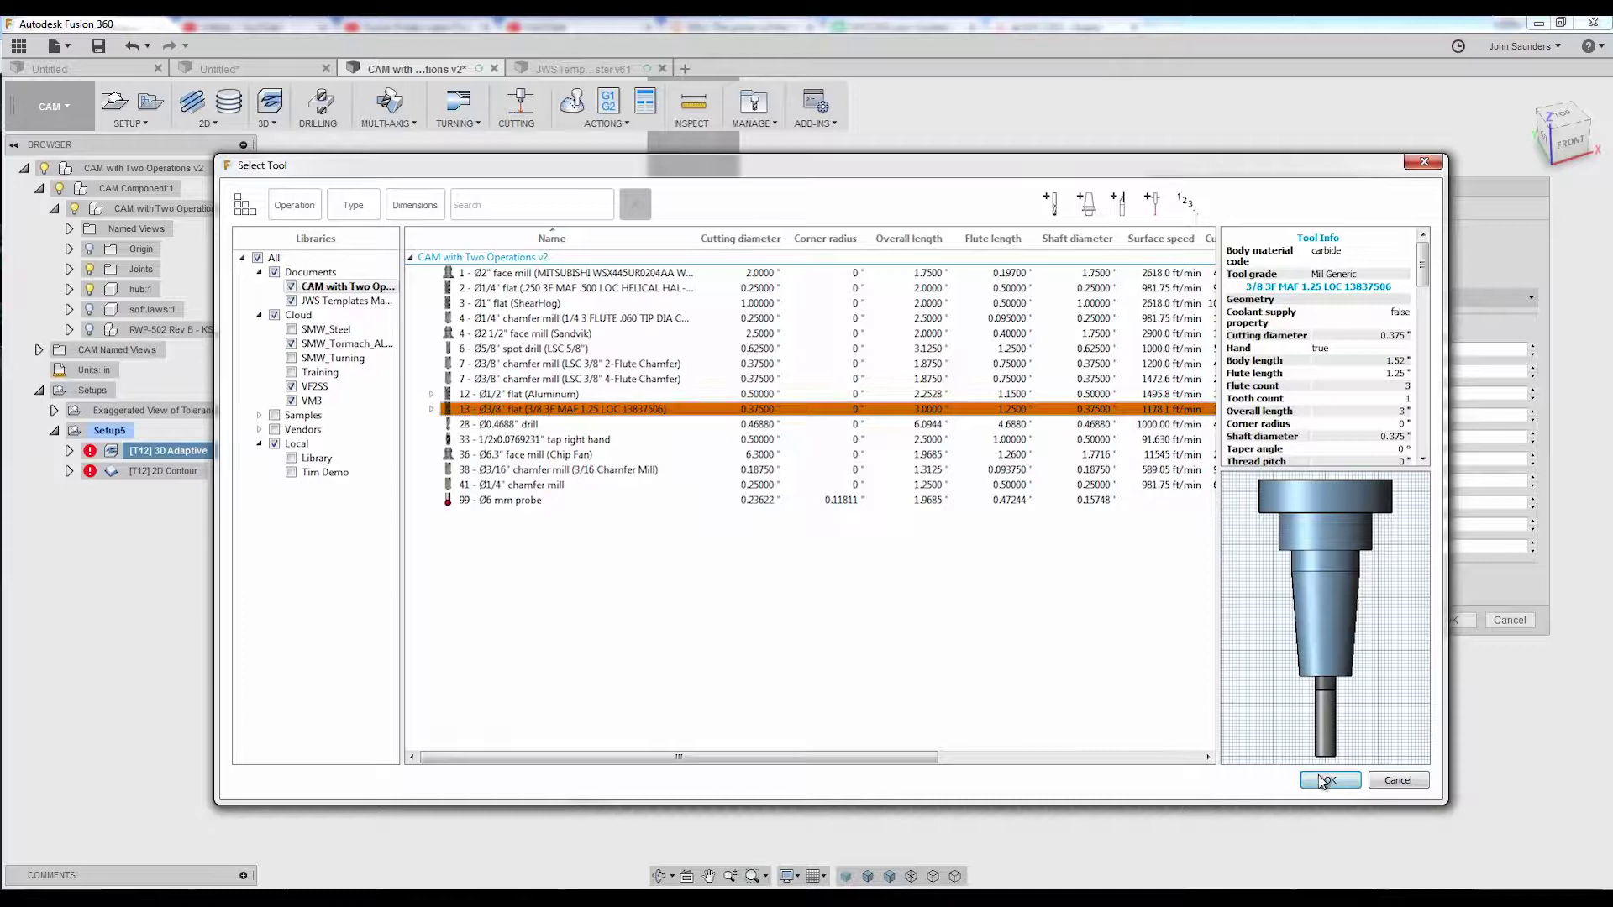
click(1330, 780)
click(1443, 620)
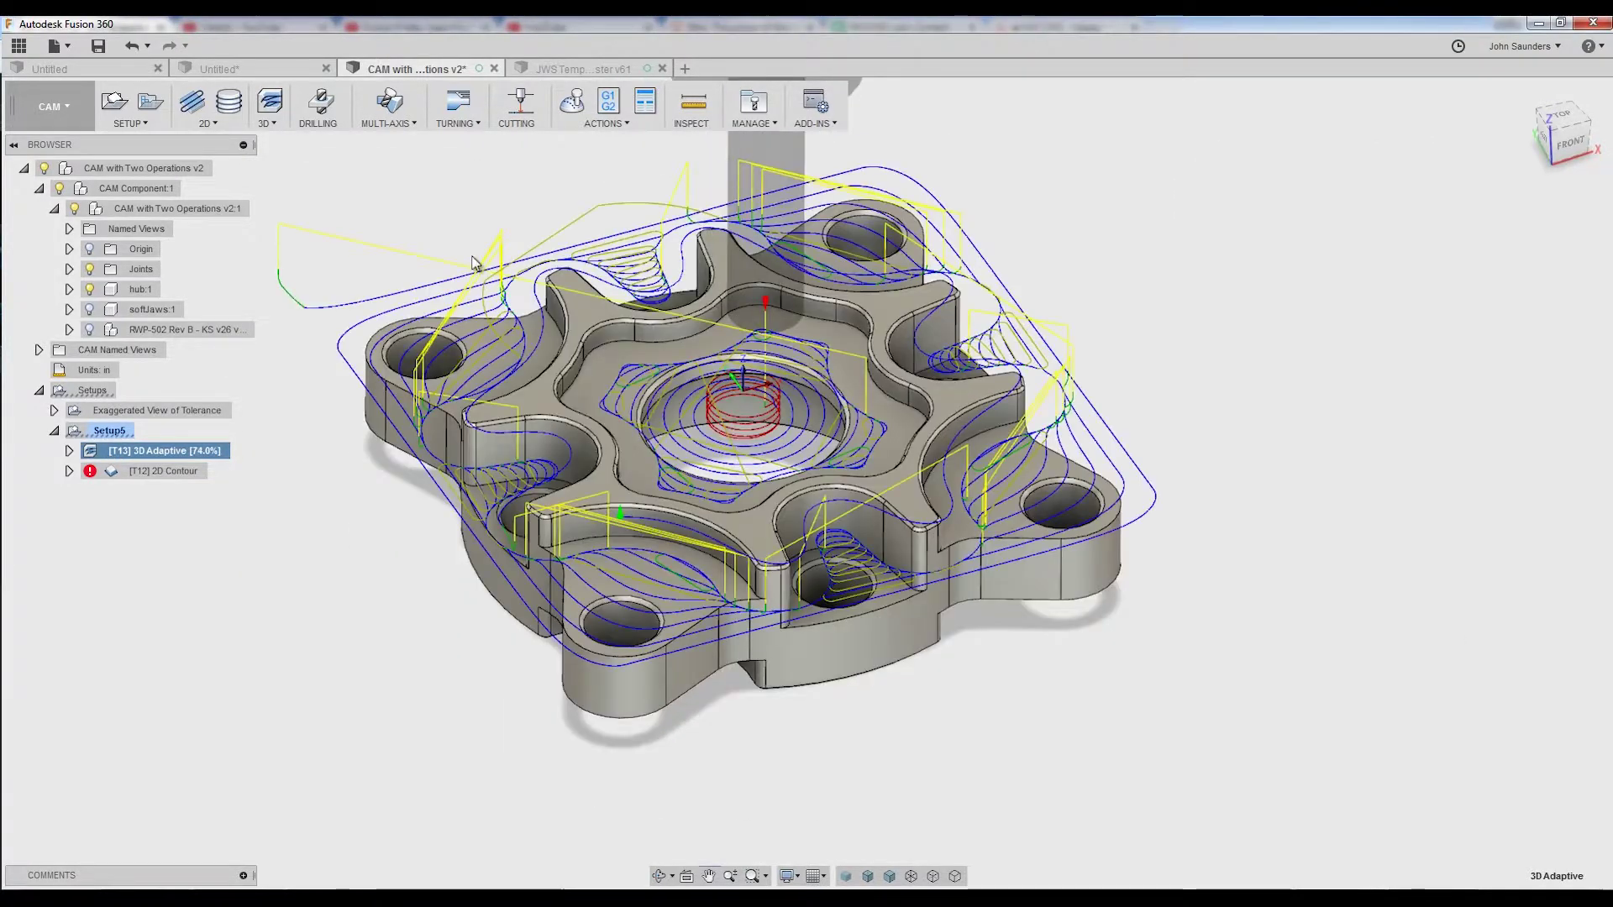
Step: Simulate the regenerated [T13] 3D Adaptive through to the end of the toolpath
click(571, 105)
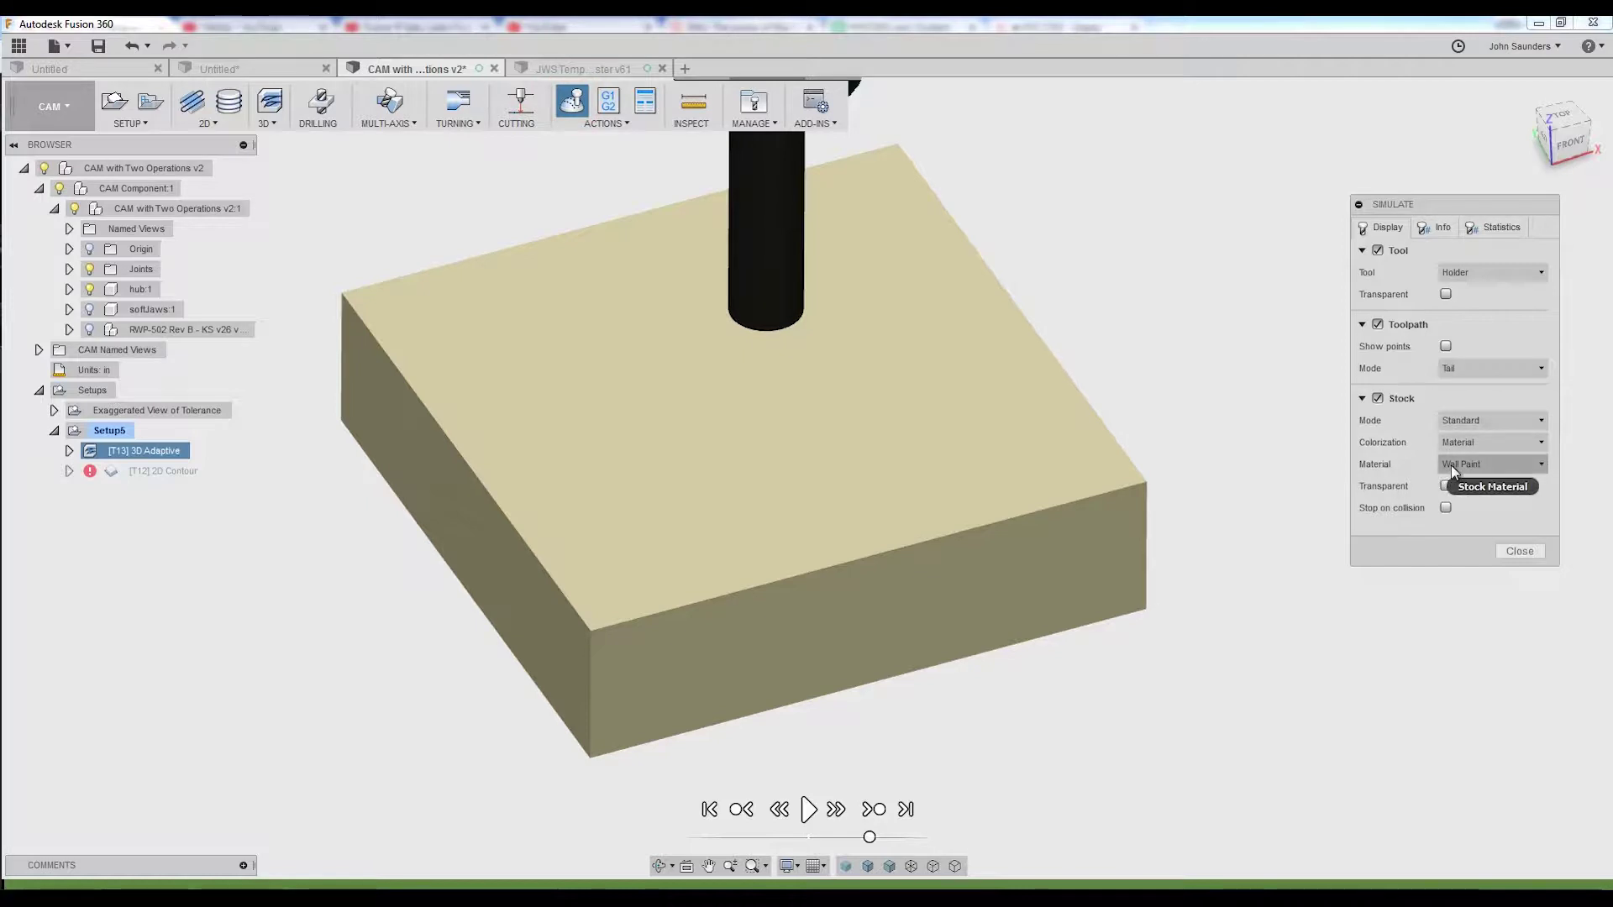
shift+middle_drag(871, 443, 838, 526)
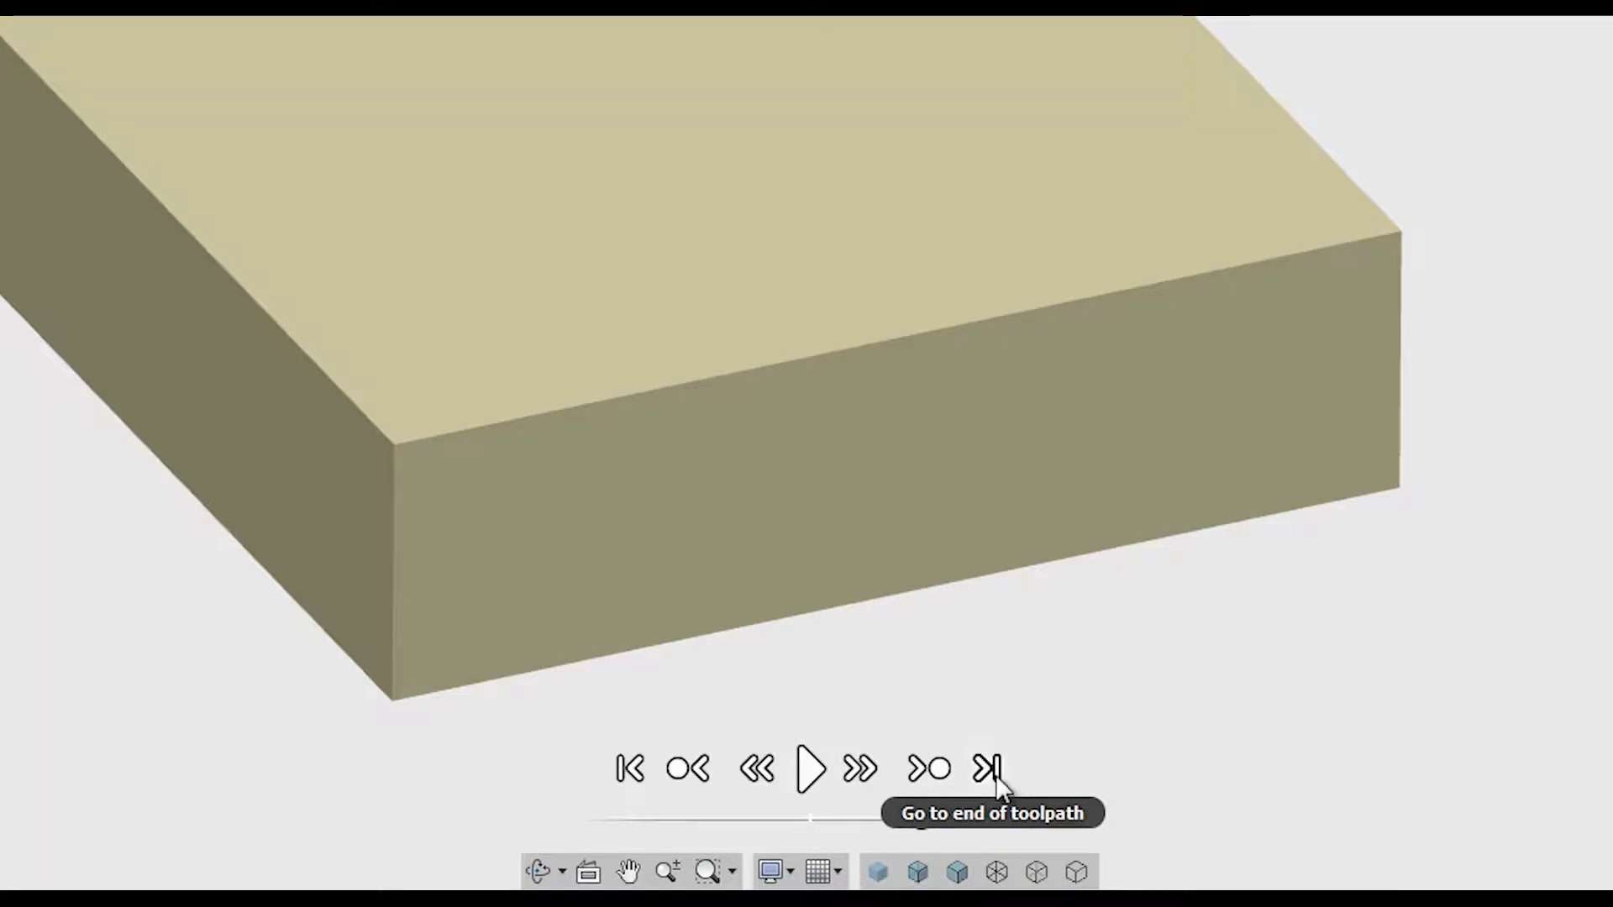
click(998, 781)
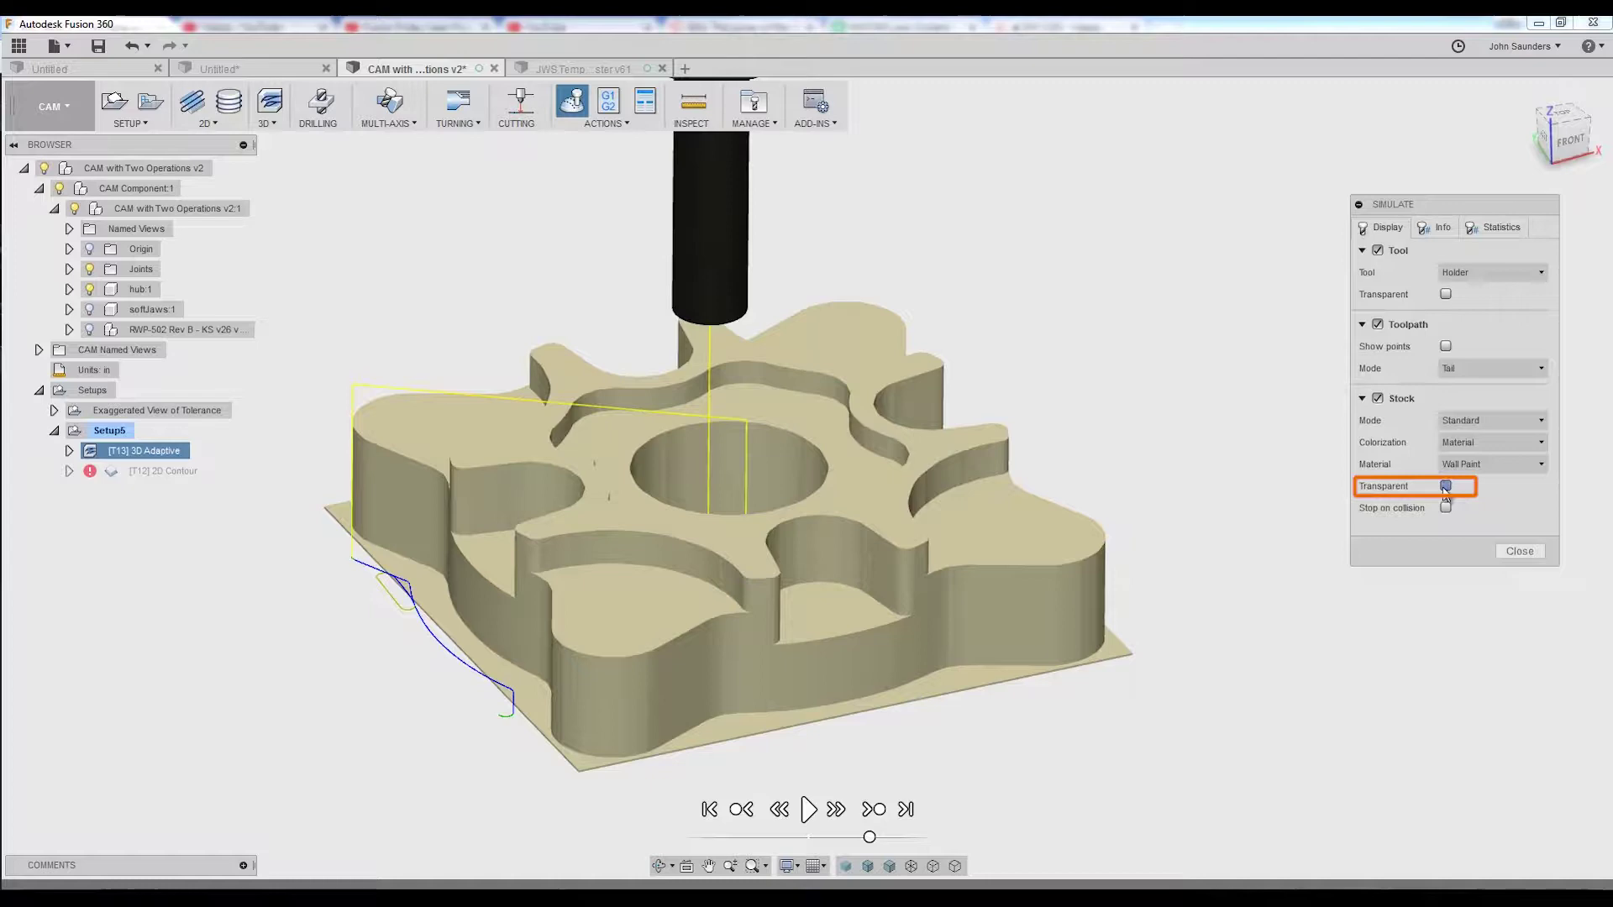
Step: Make the stock transparent and orbit around the roughed hub part inside
click(1445, 487)
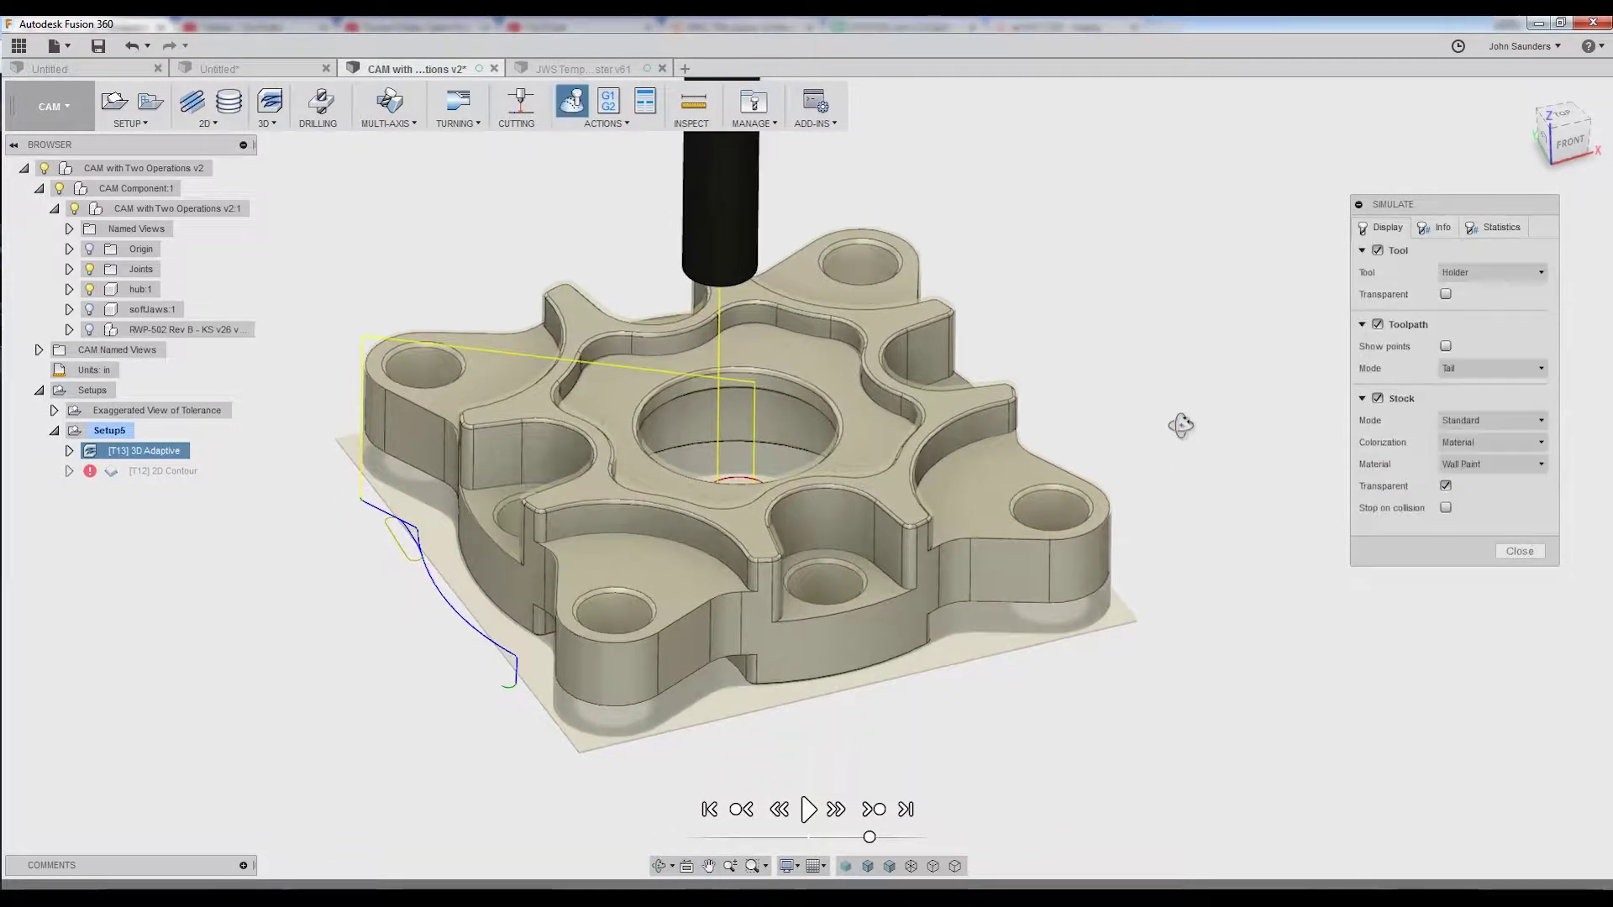
scroll(1185, 424, up, 4)
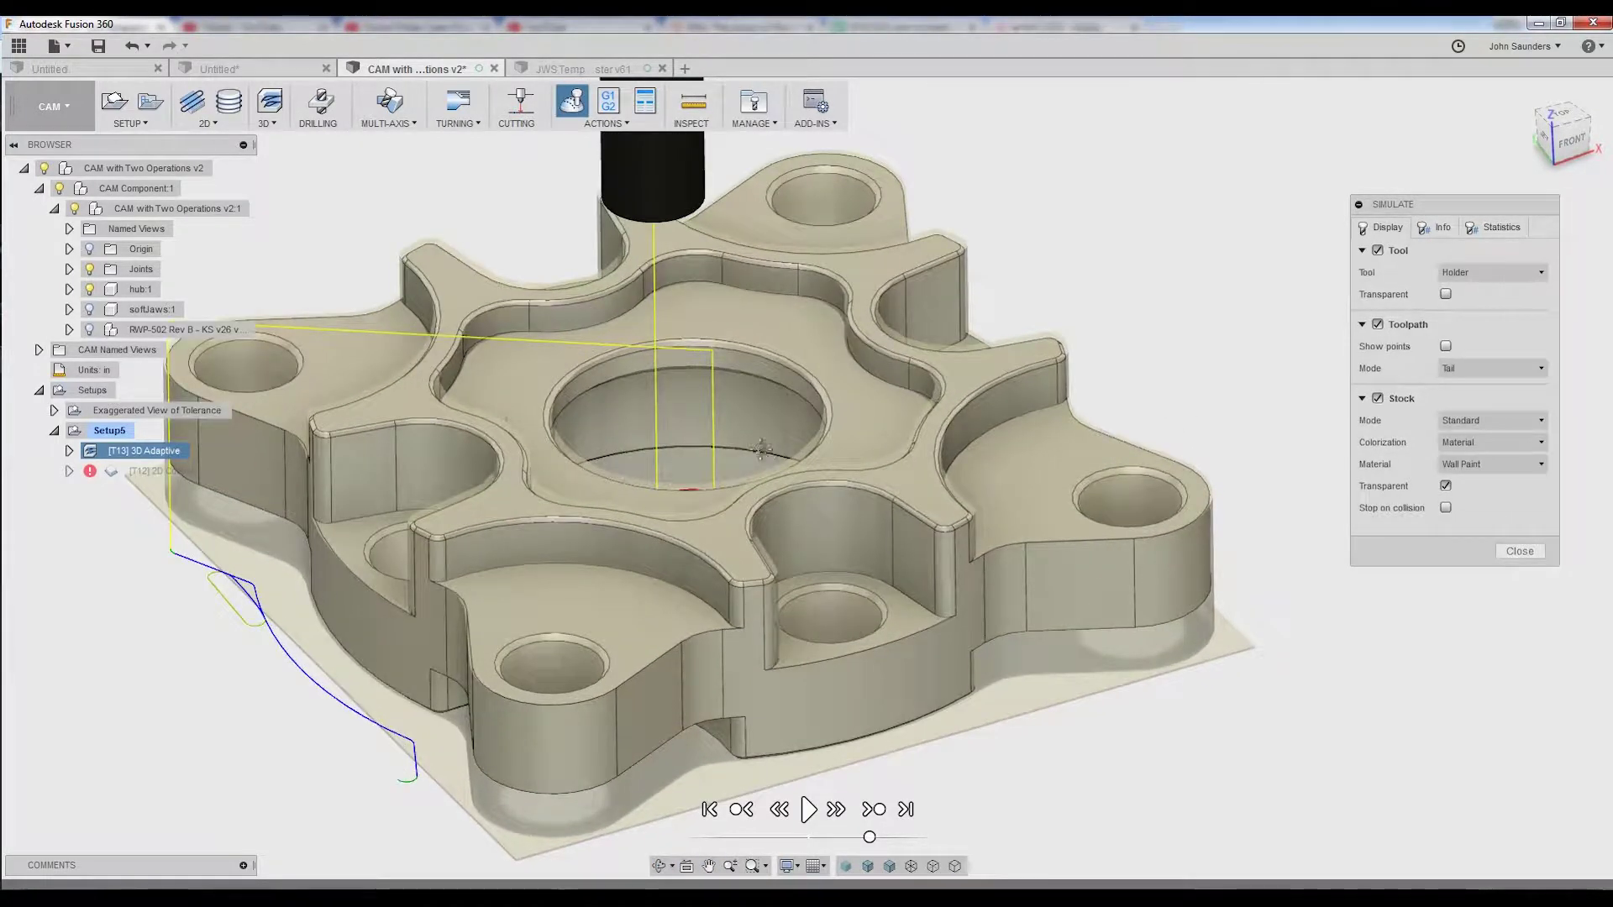
shift+middle_drag(760, 450, 614, 345)
scroll(593, 320, up, 5)
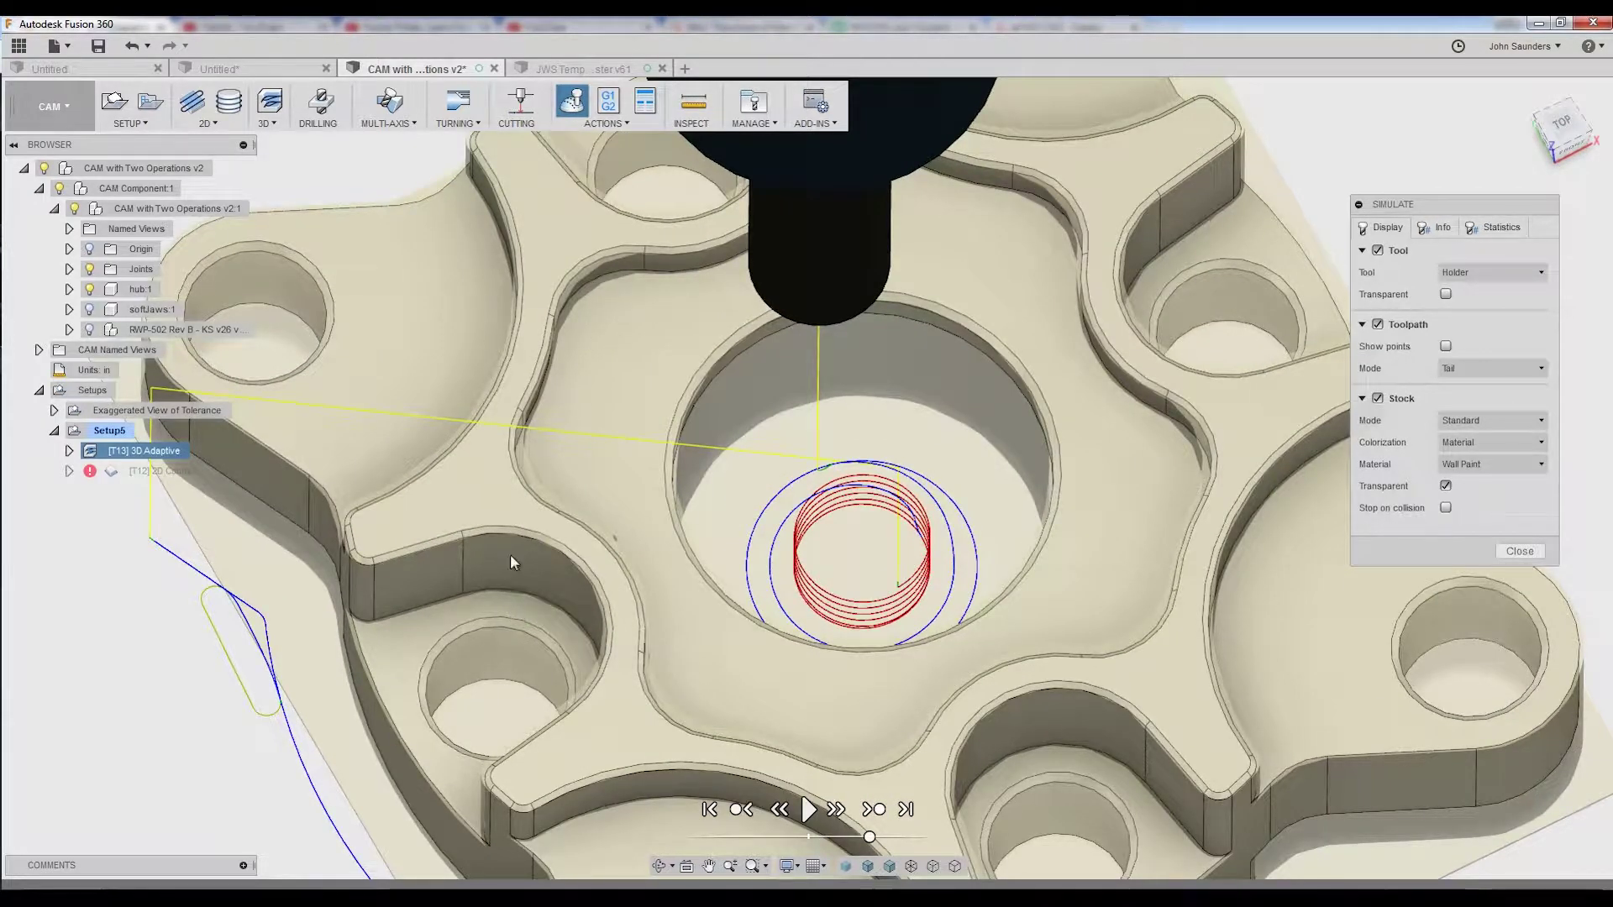
scroll(511, 562, down, 5)
shift+middle_drag(511, 562, 767, 483)
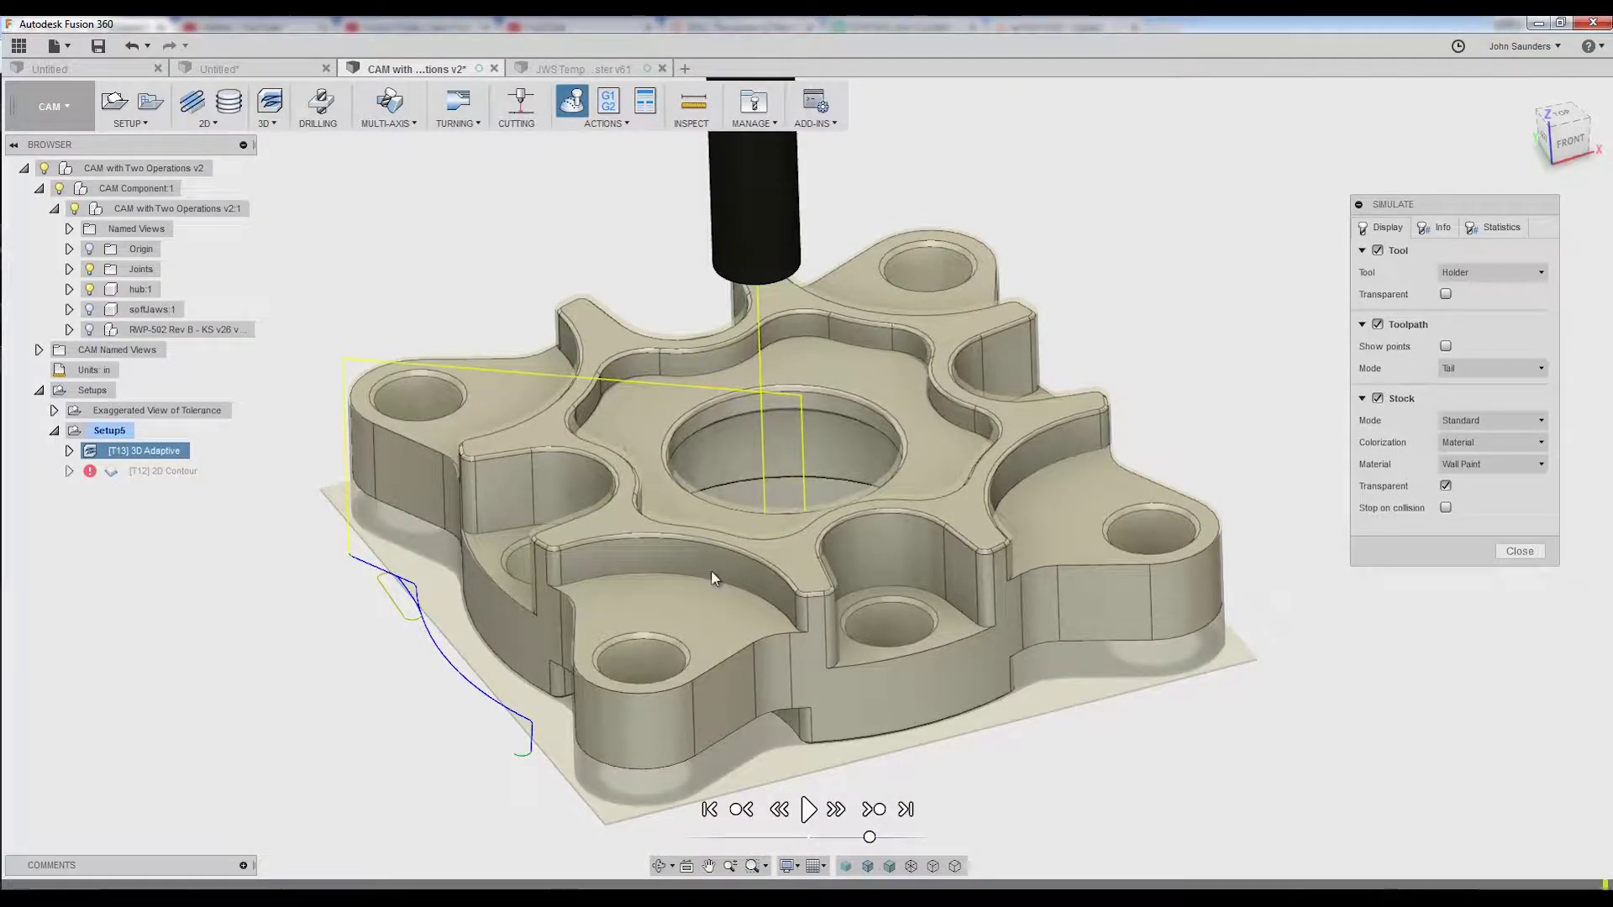
Step: Exit the simulation and set the 3D Adaptive's Axial Stock to Leave to 0 in
click(1518, 548)
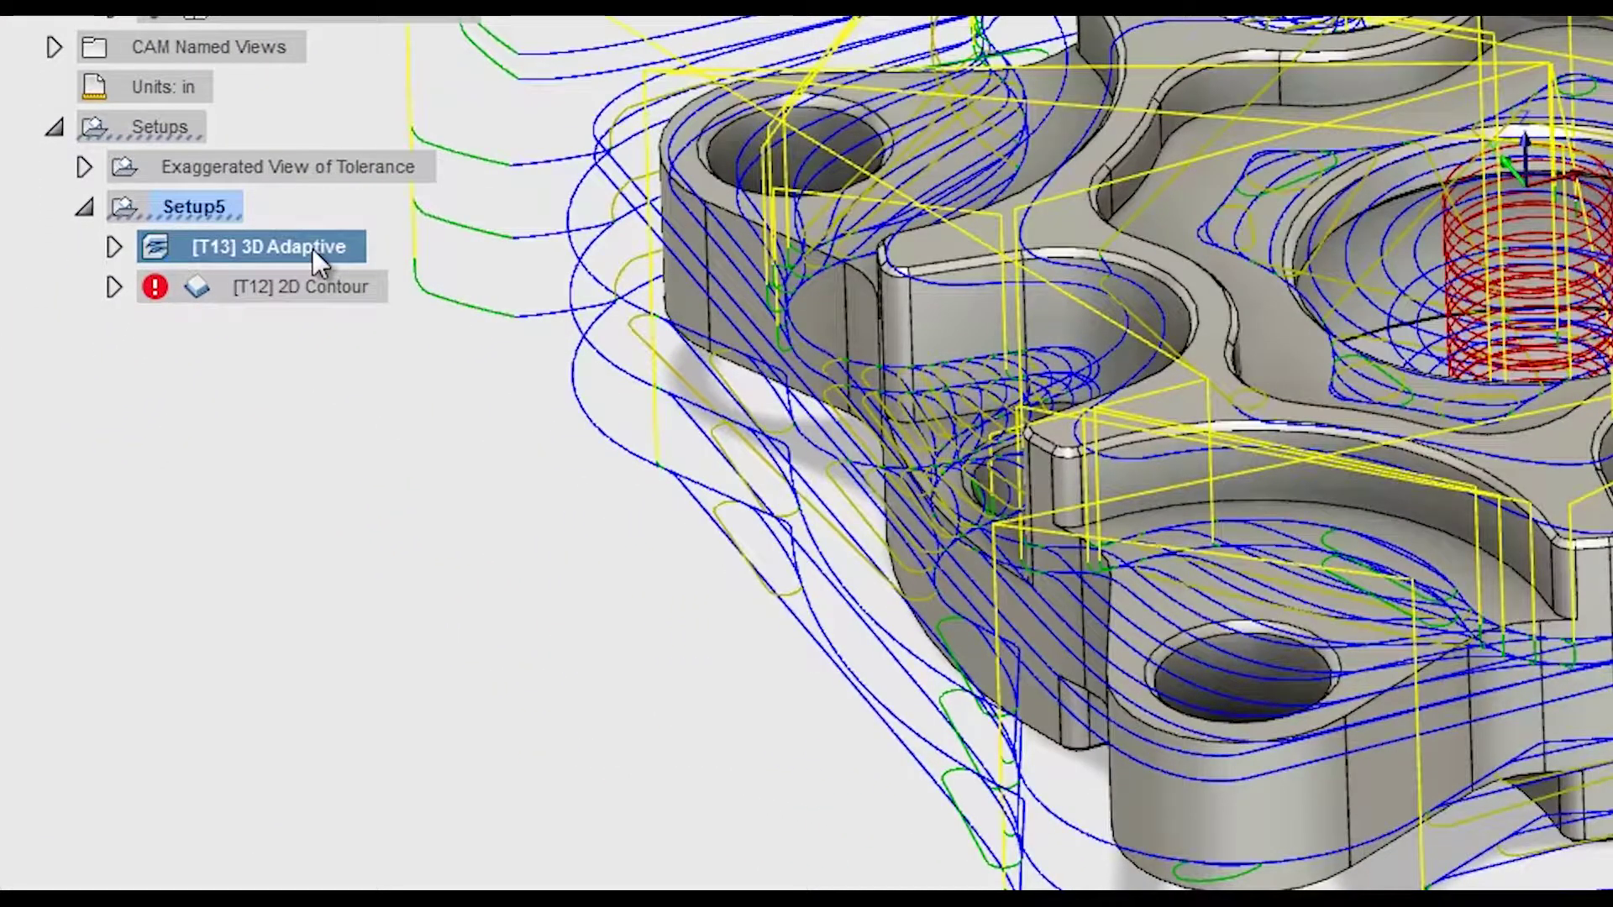
right_click(312, 249)
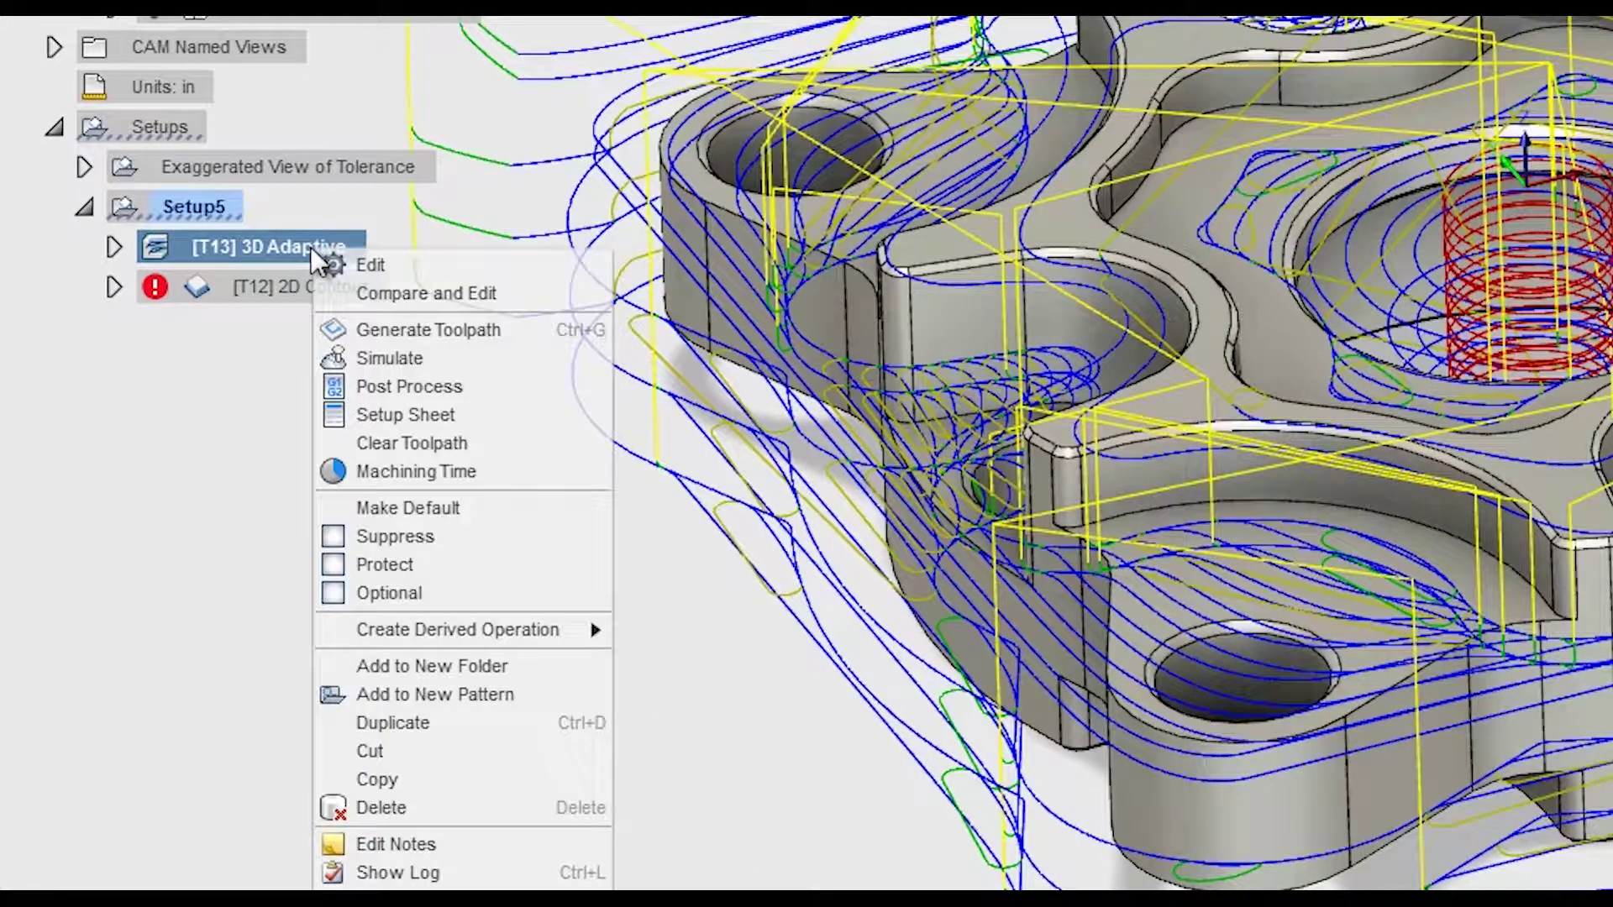
click(435, 264)
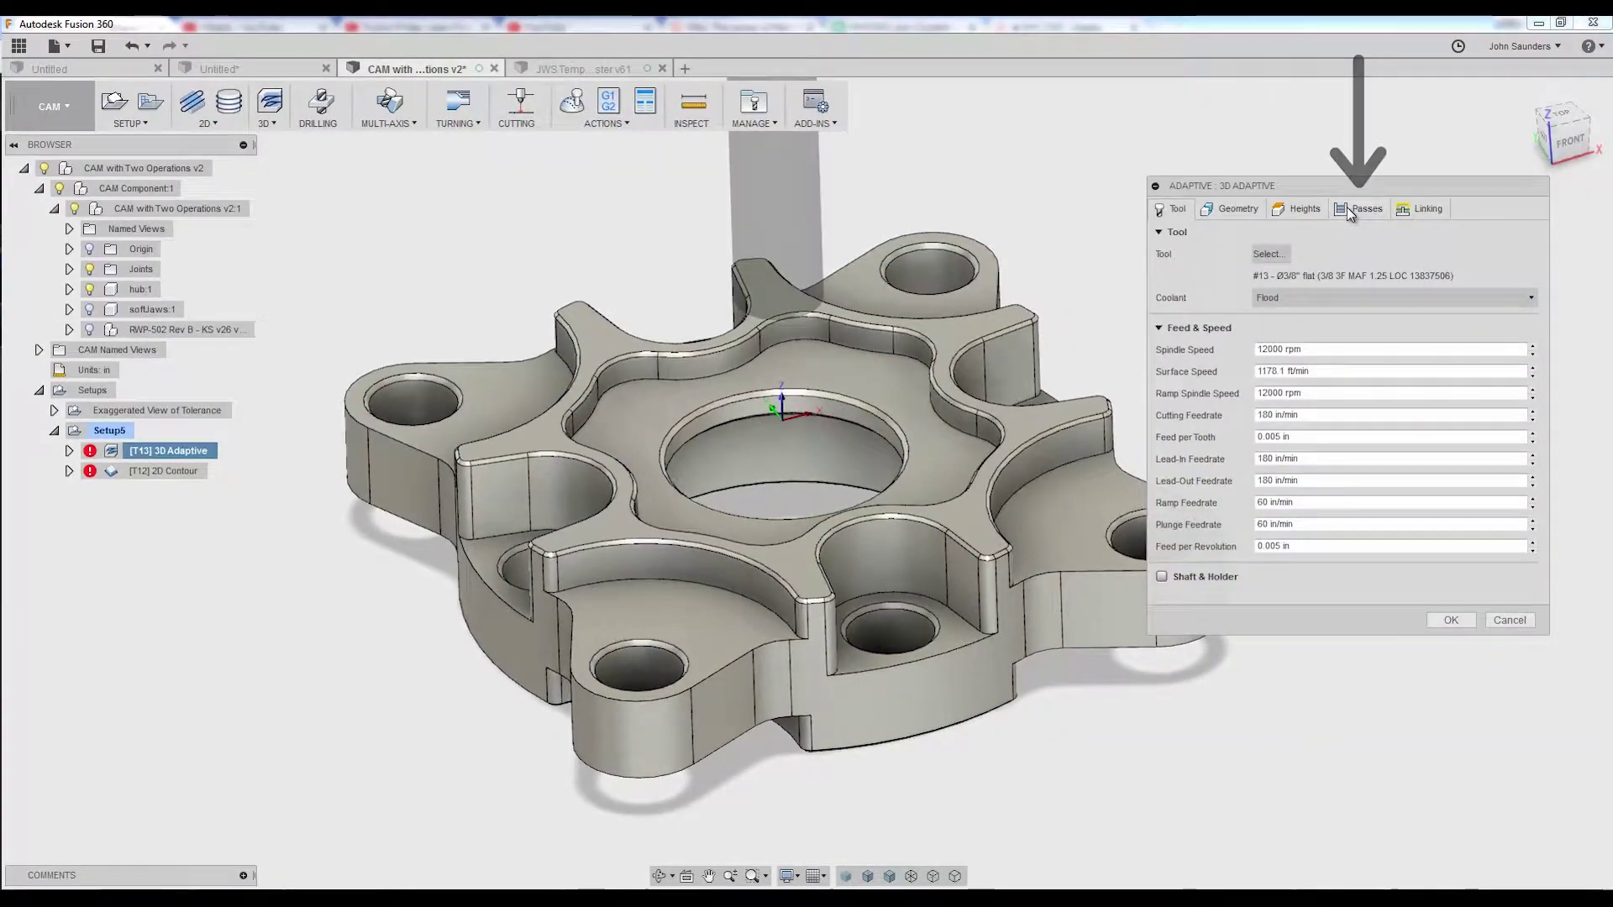
click(1349, 210)
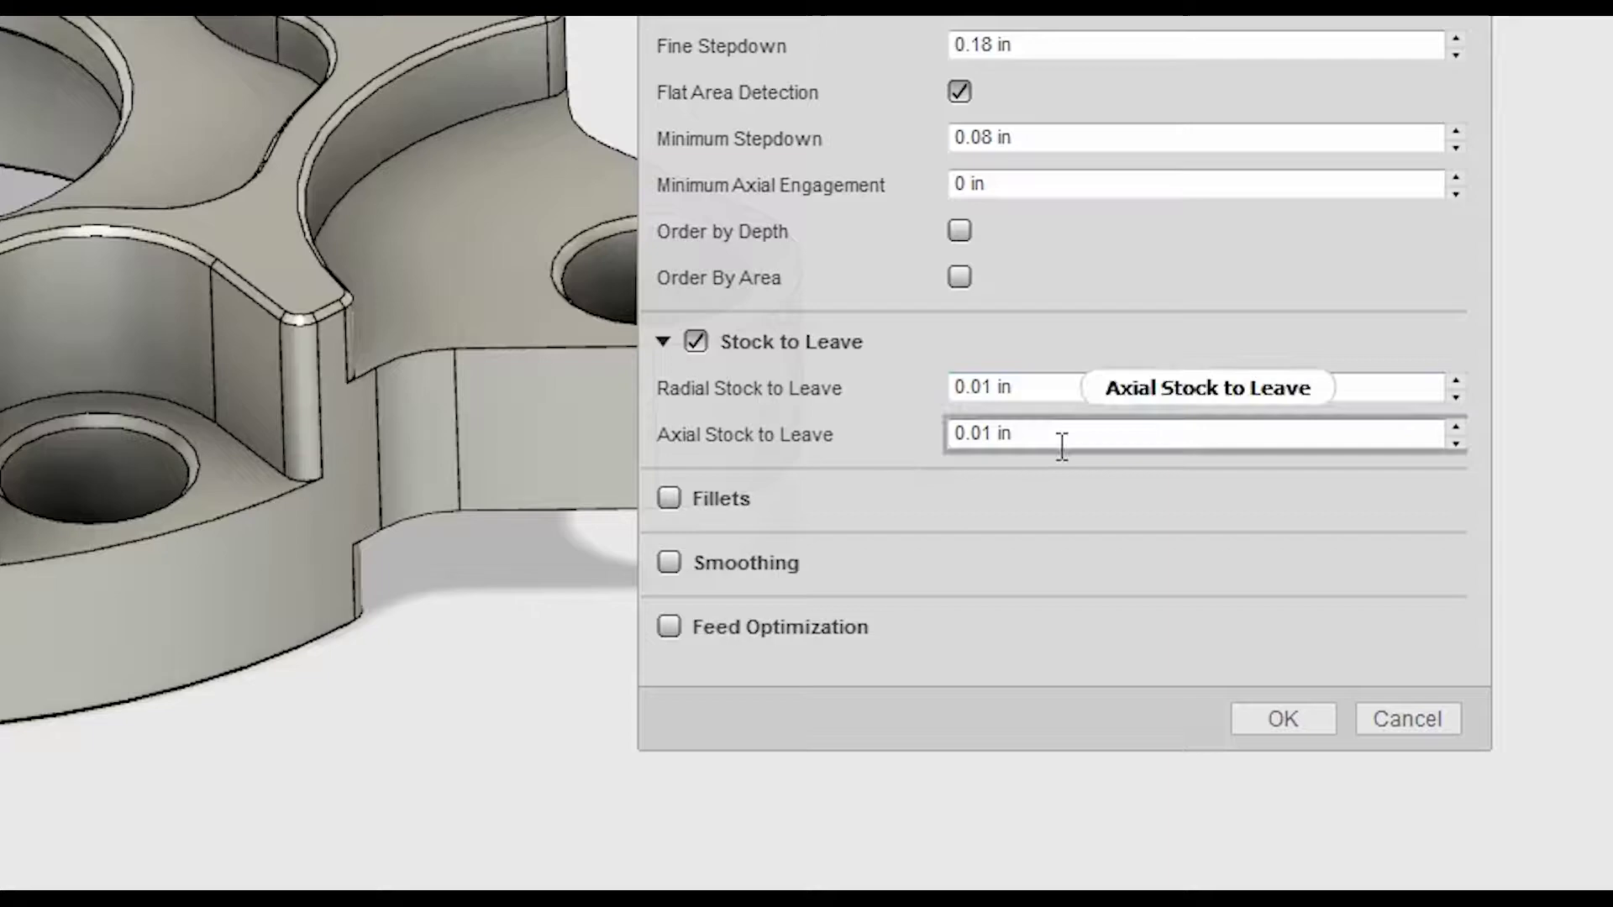
drag(1062, 441, 926, 435)
text(0)
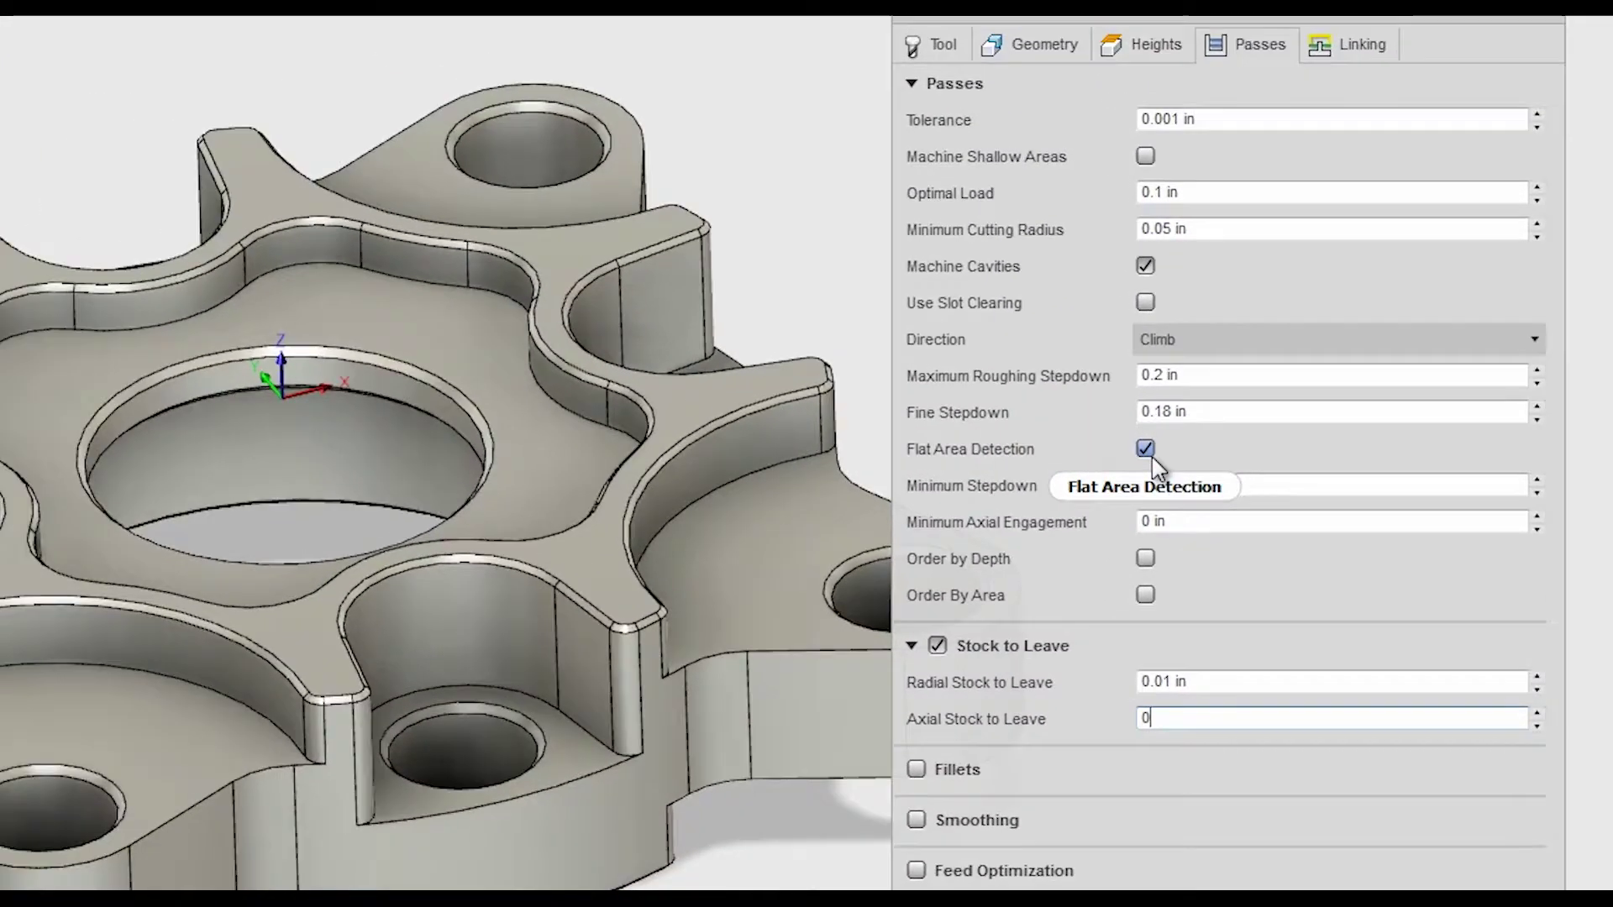
mouse_move(1106, 458)
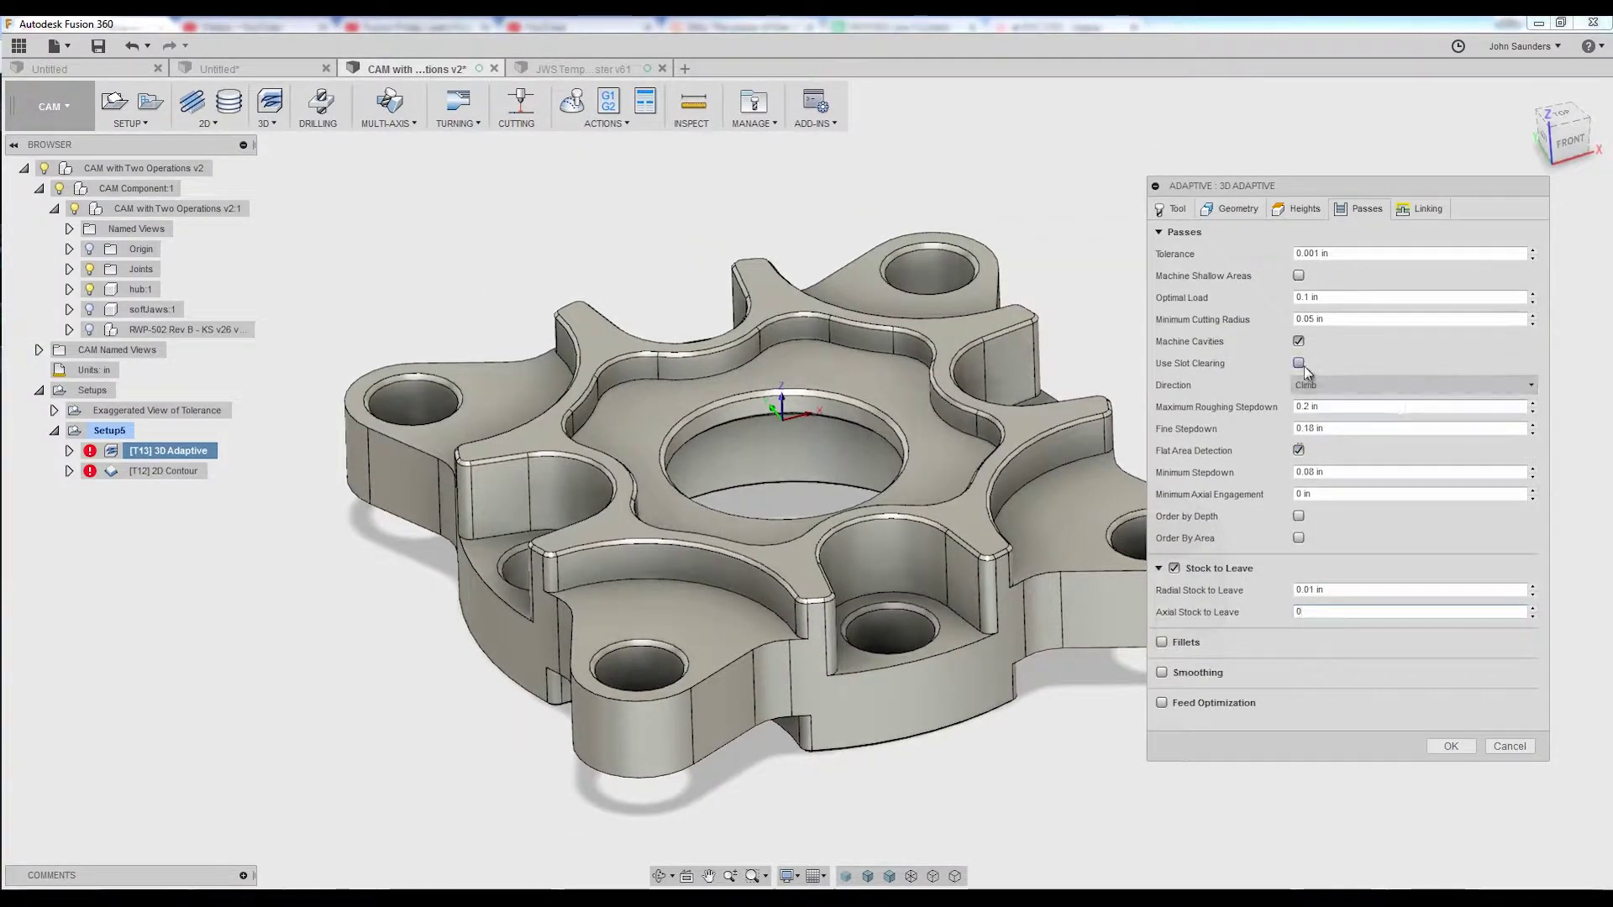
mouse_move(1424, 649)
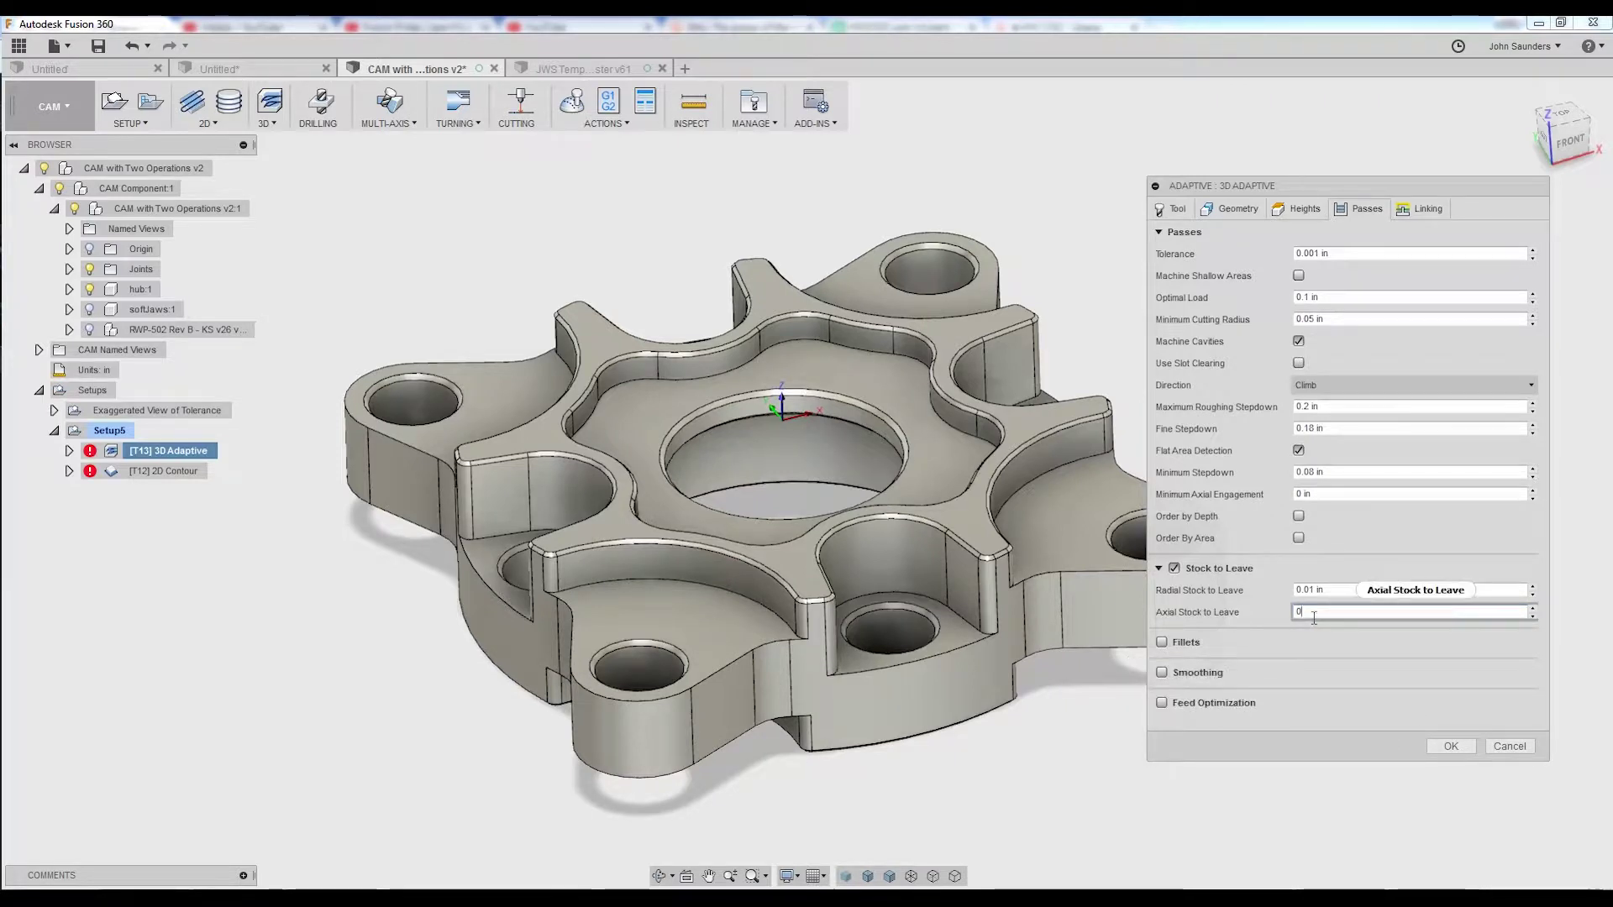
click(1446, 745)
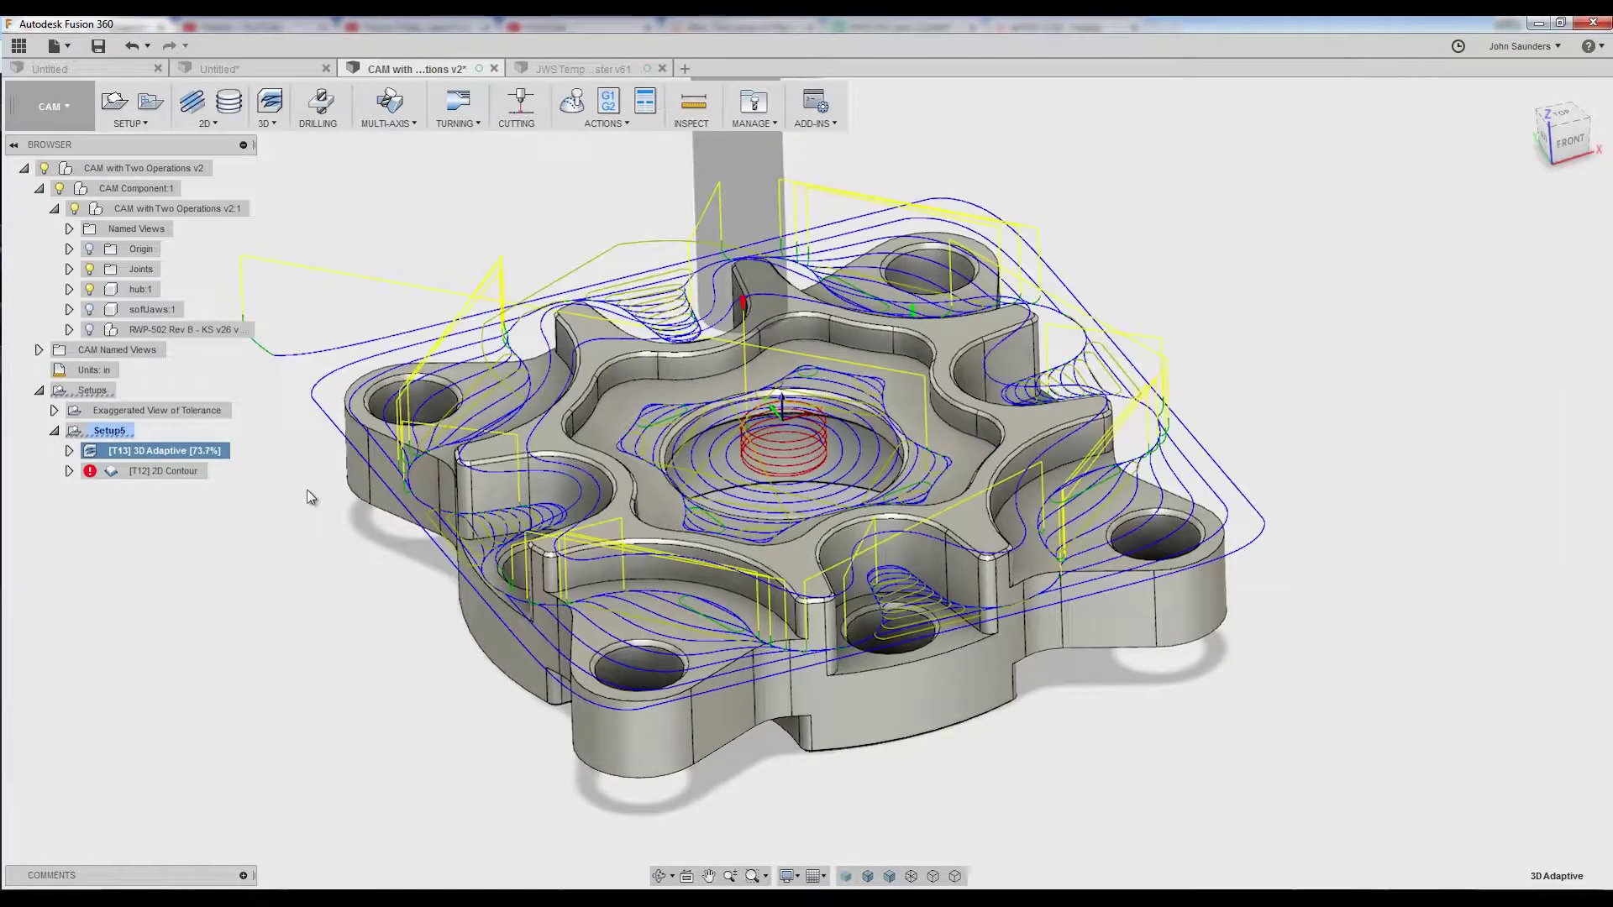
right_click(144, 454)
click(172, 460)
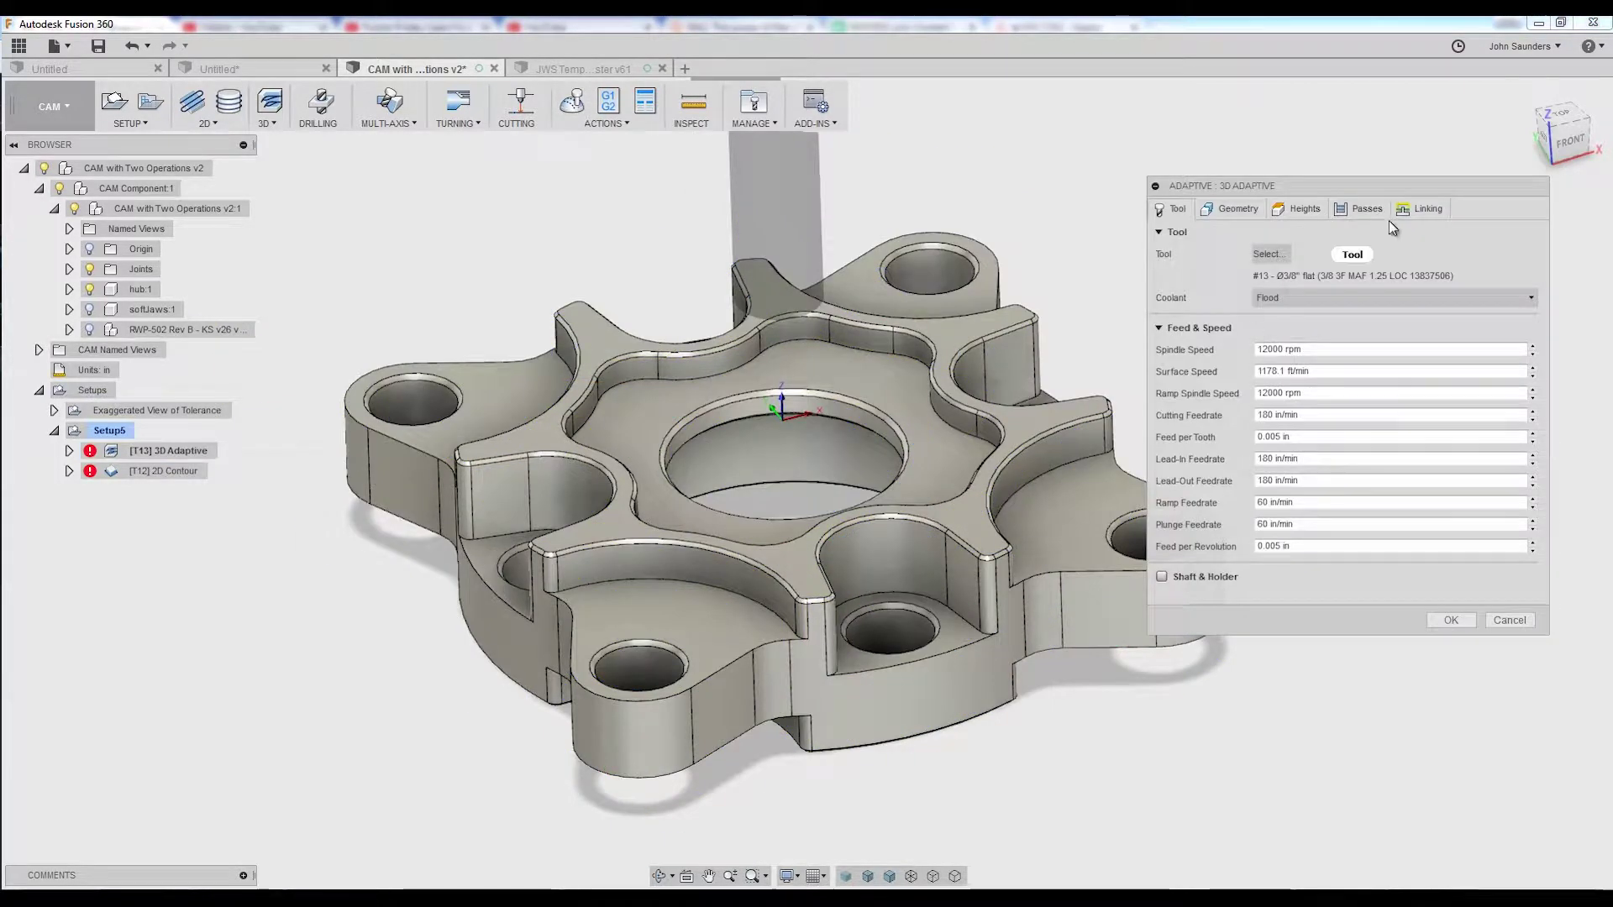
click(1366, 205)
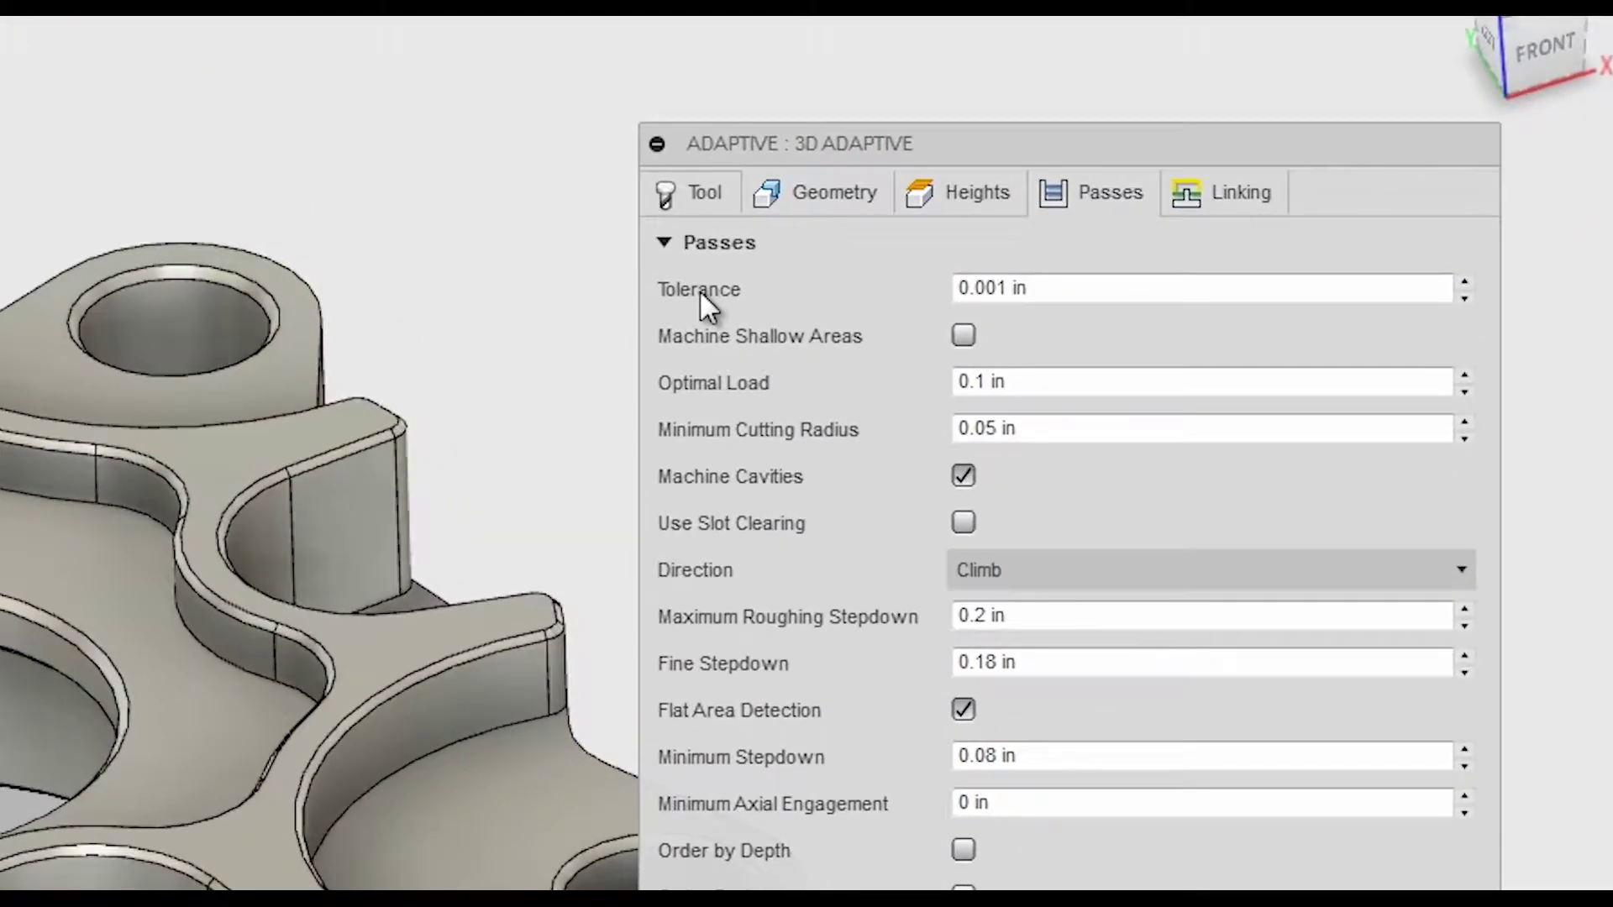
mouse_move(1064, 292)
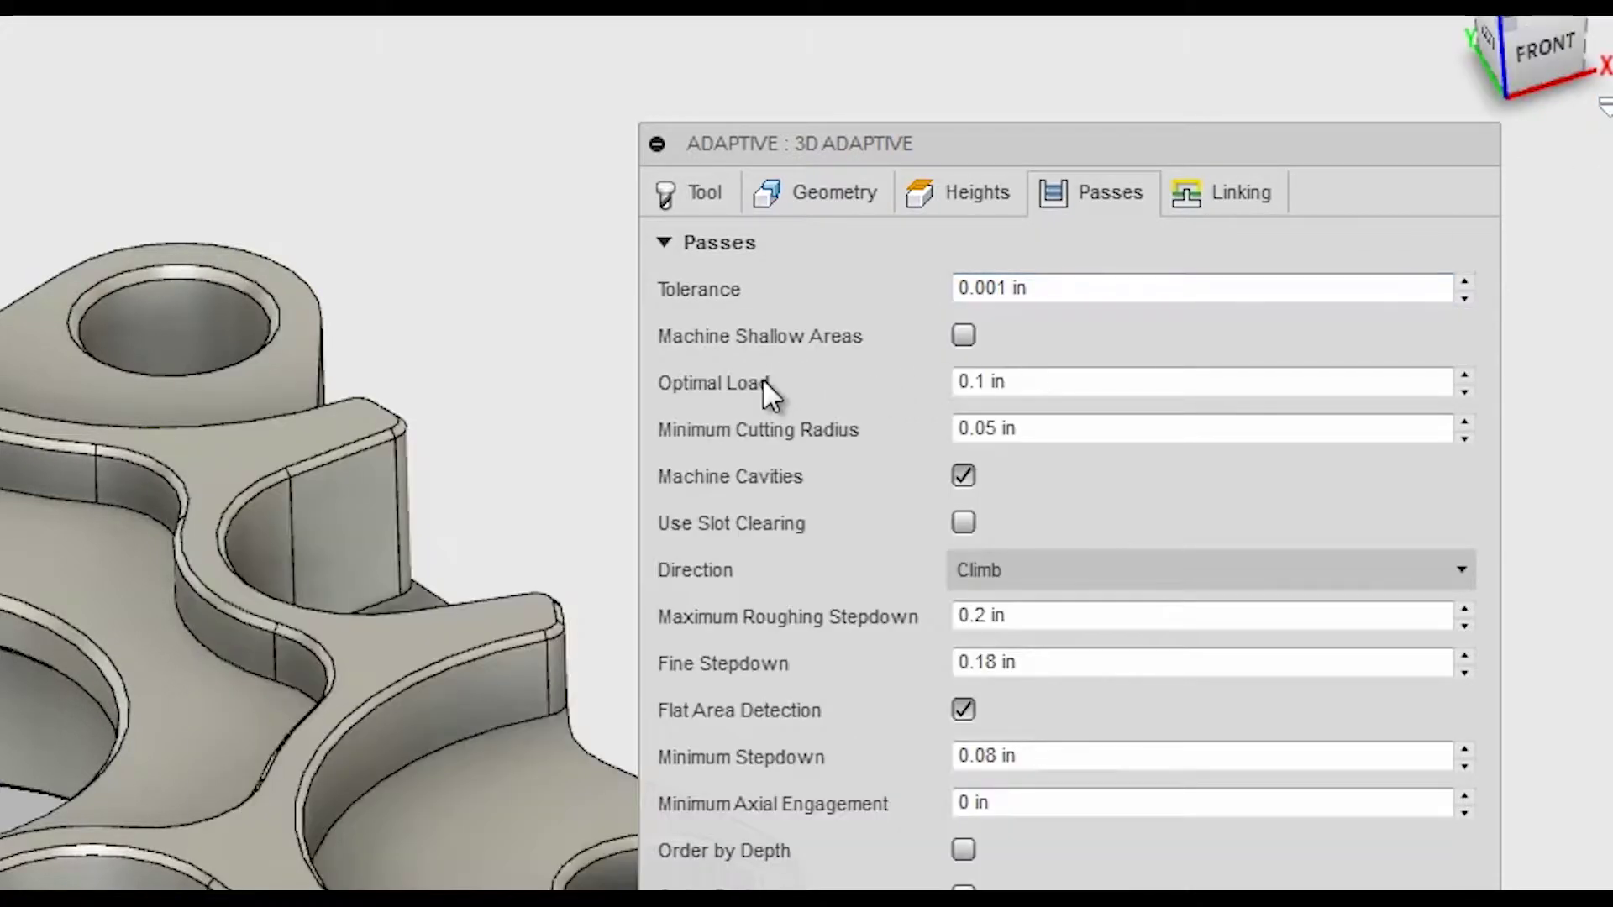
mouse_move(1023, 385)
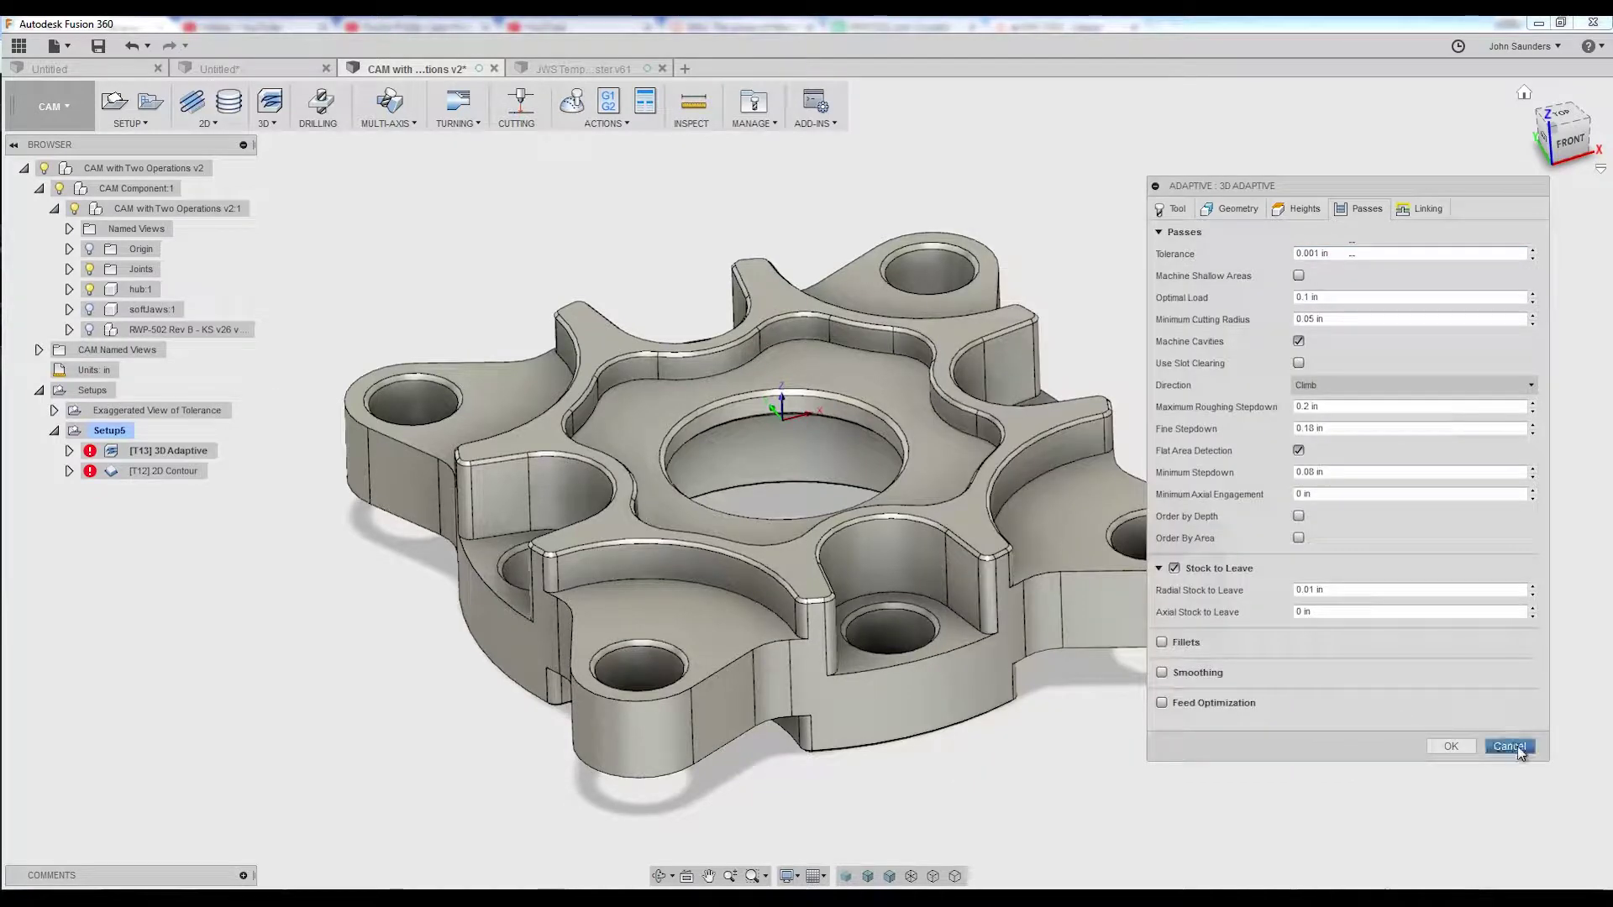
click(1510, 746)
Step: Check that [T13] 3D Adaptive (2) uses a 0.025 in Tolerance in its Passes settings
right_click(160, 432)
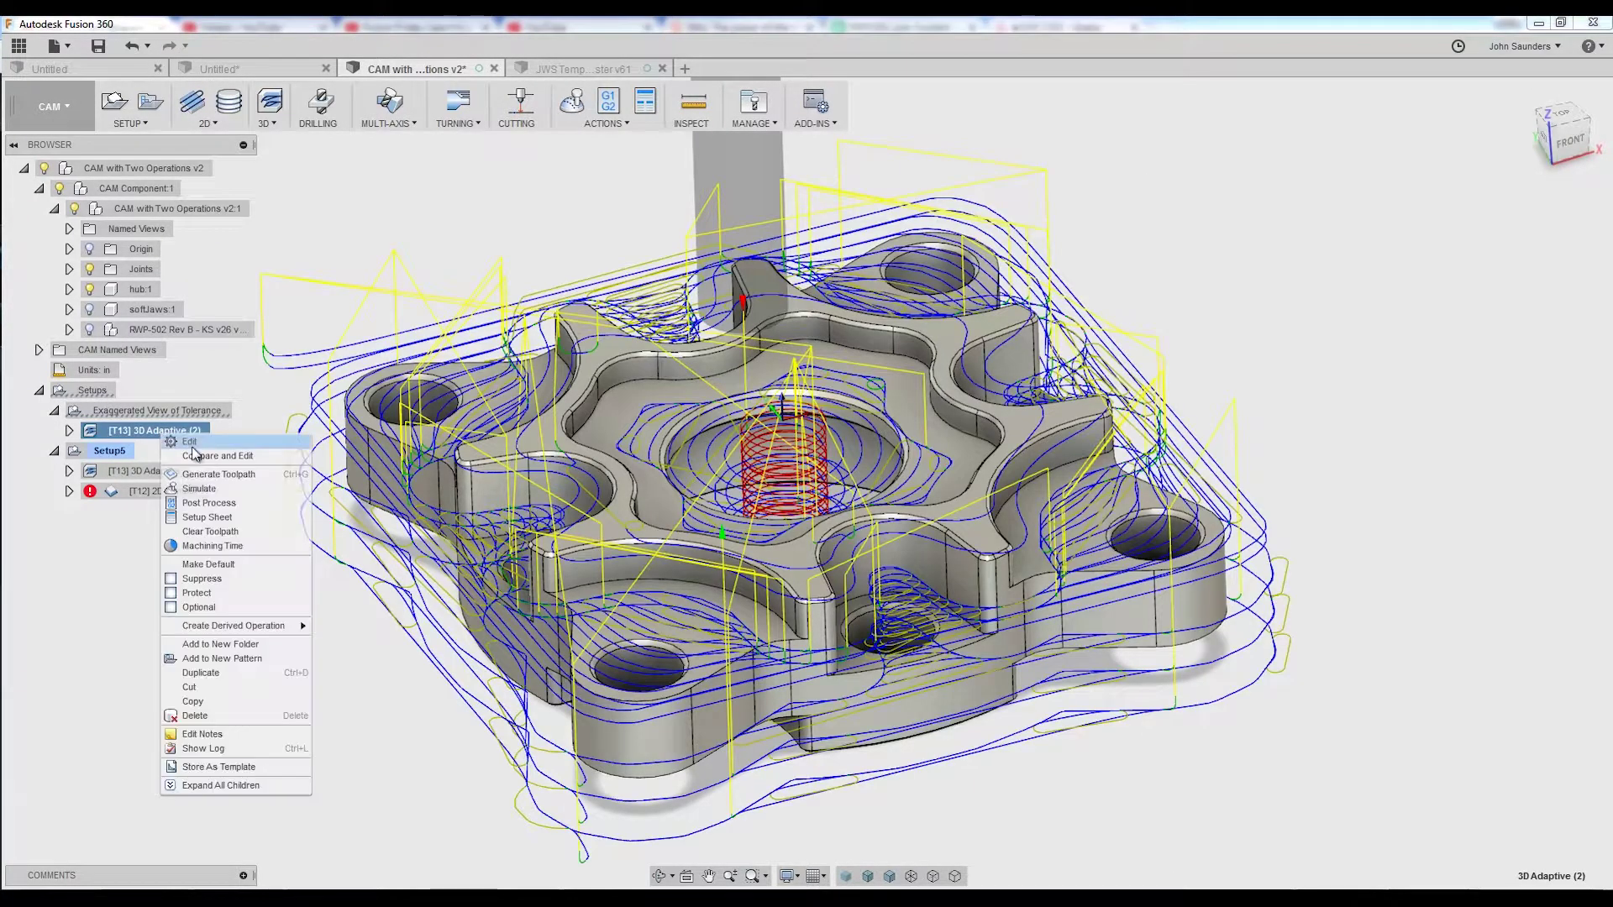
click(252, 441)
click(1361, 211)
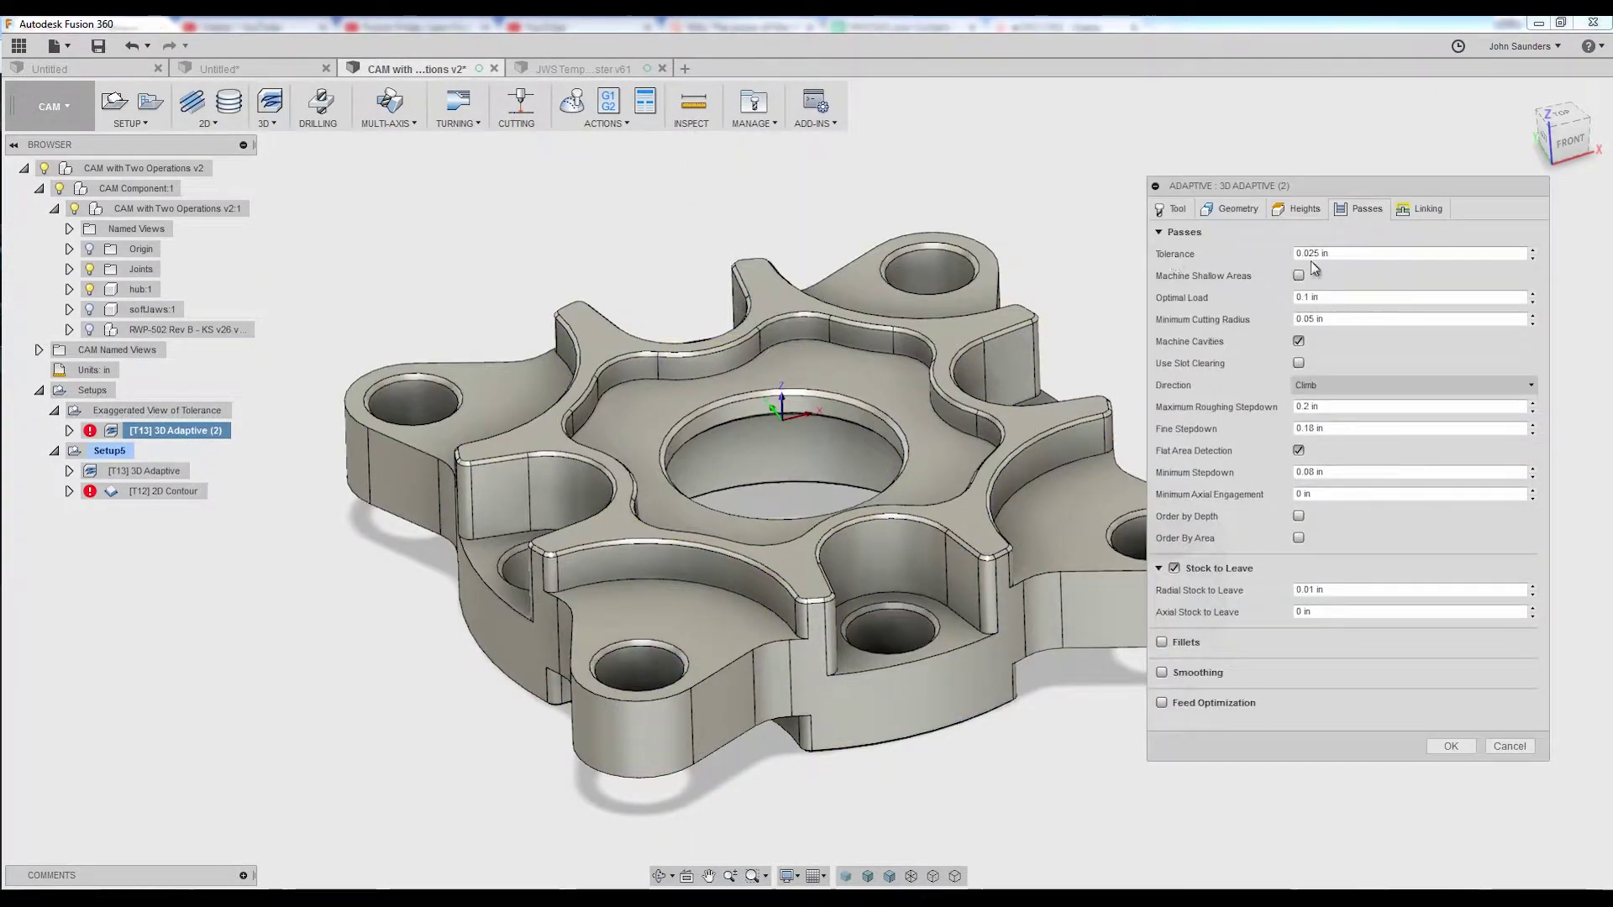
click(1342, 256)
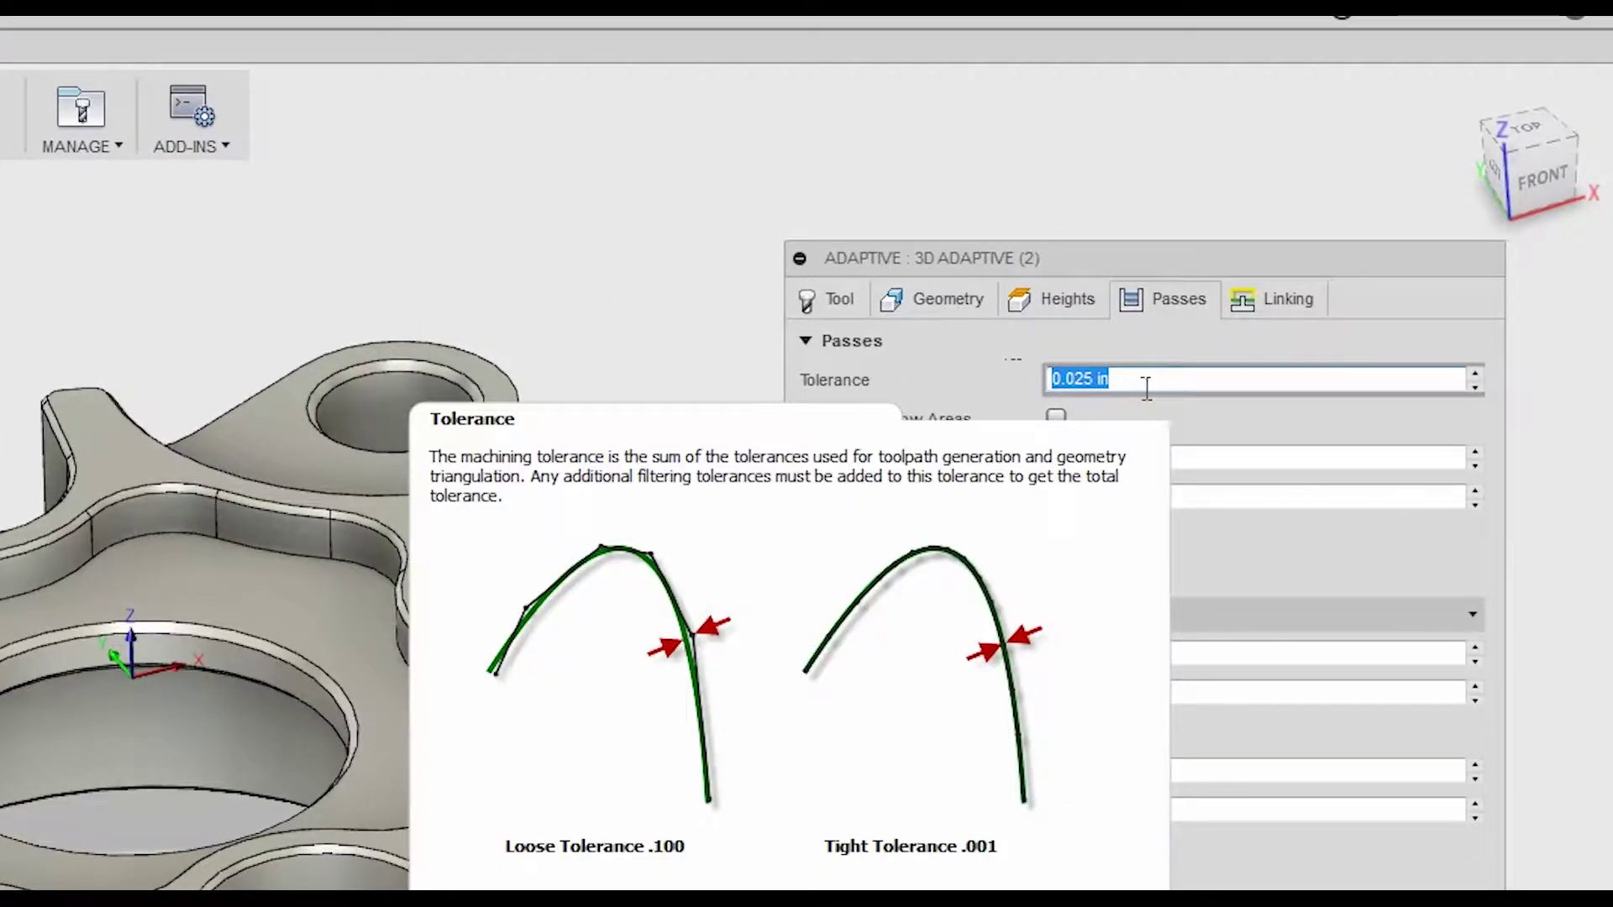
click(1146, 386)
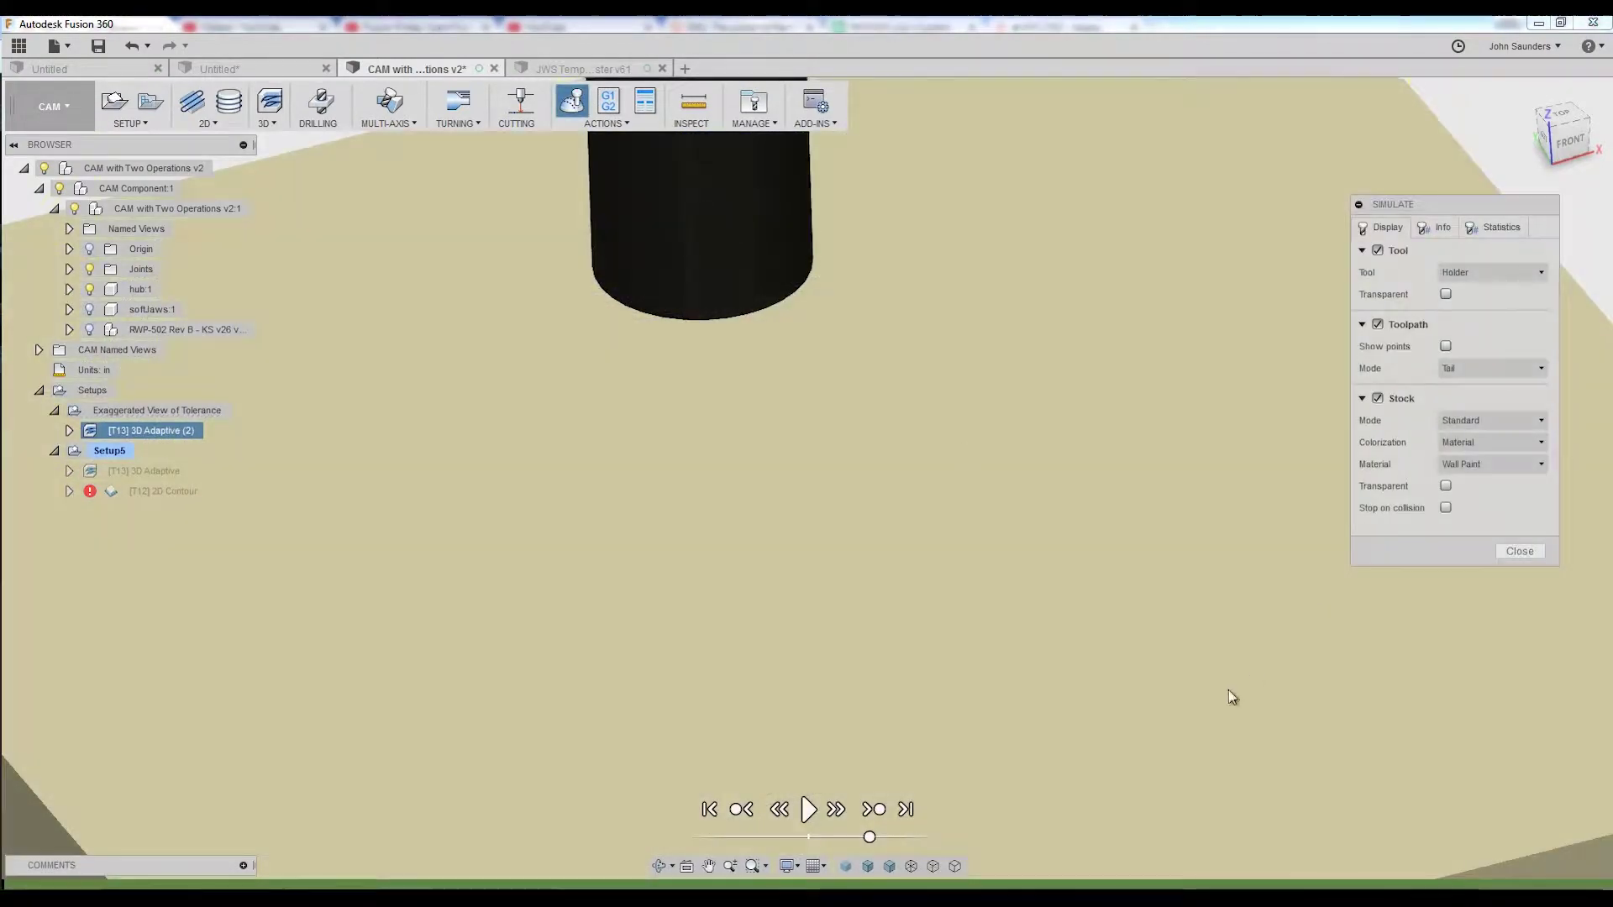
Step: Simulate to the end and view the faceted walls top-down through transparent stock
click(906, 809)
scroll(935, 554, up, 10)
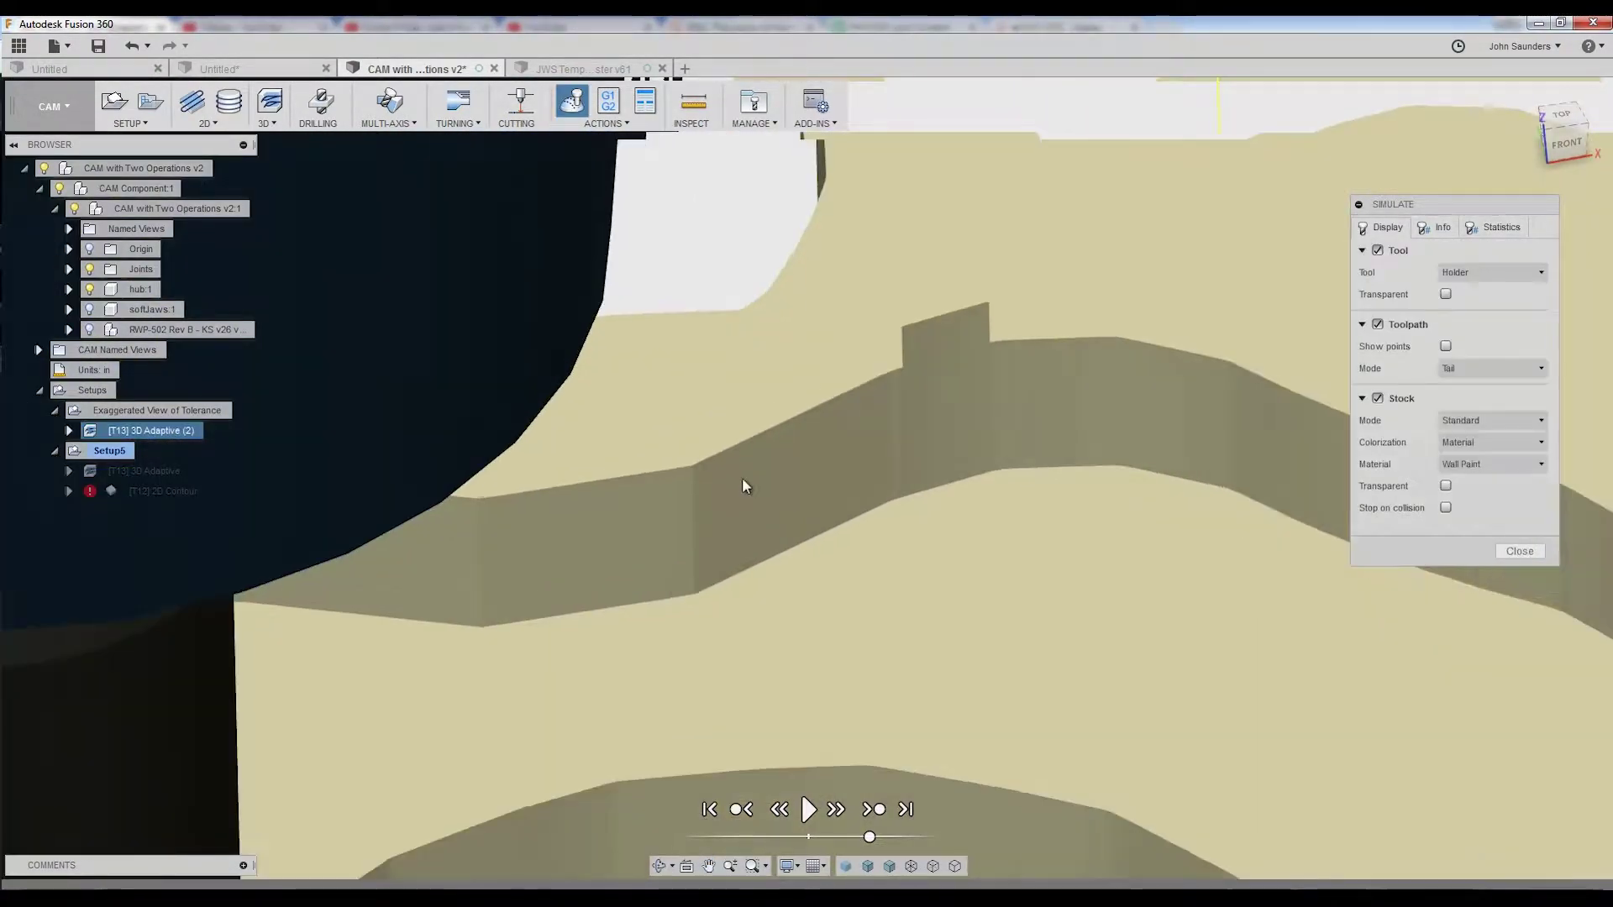
shift+middle_drag(742, 487, 508, 479)
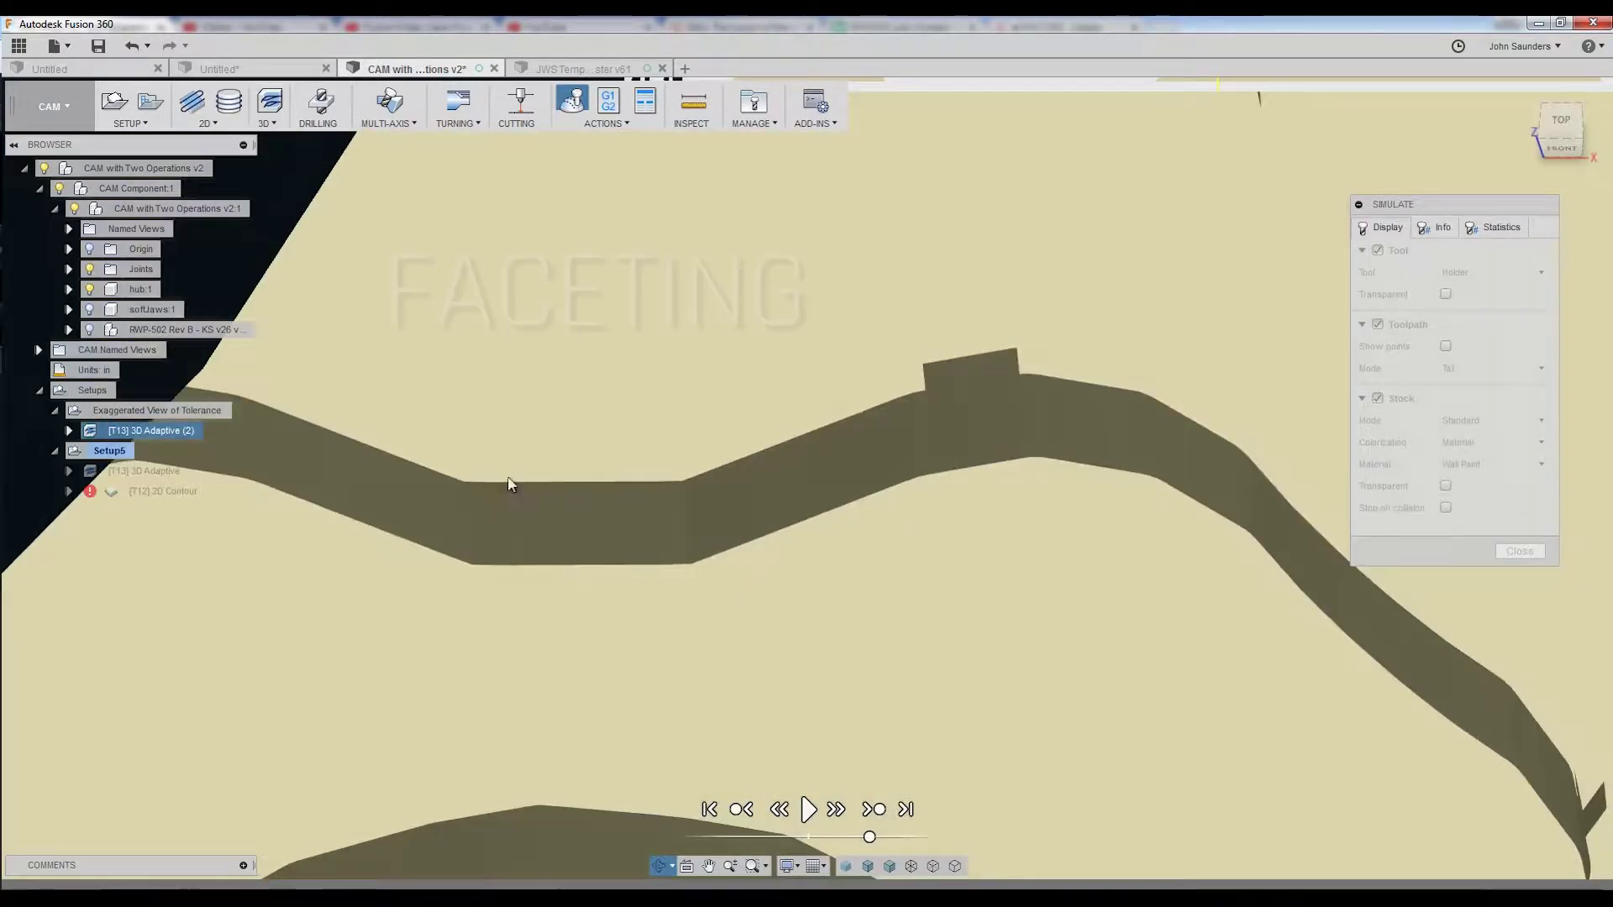
click(1446, 485)
shift+middle_drag(746, 481, 748, 513)
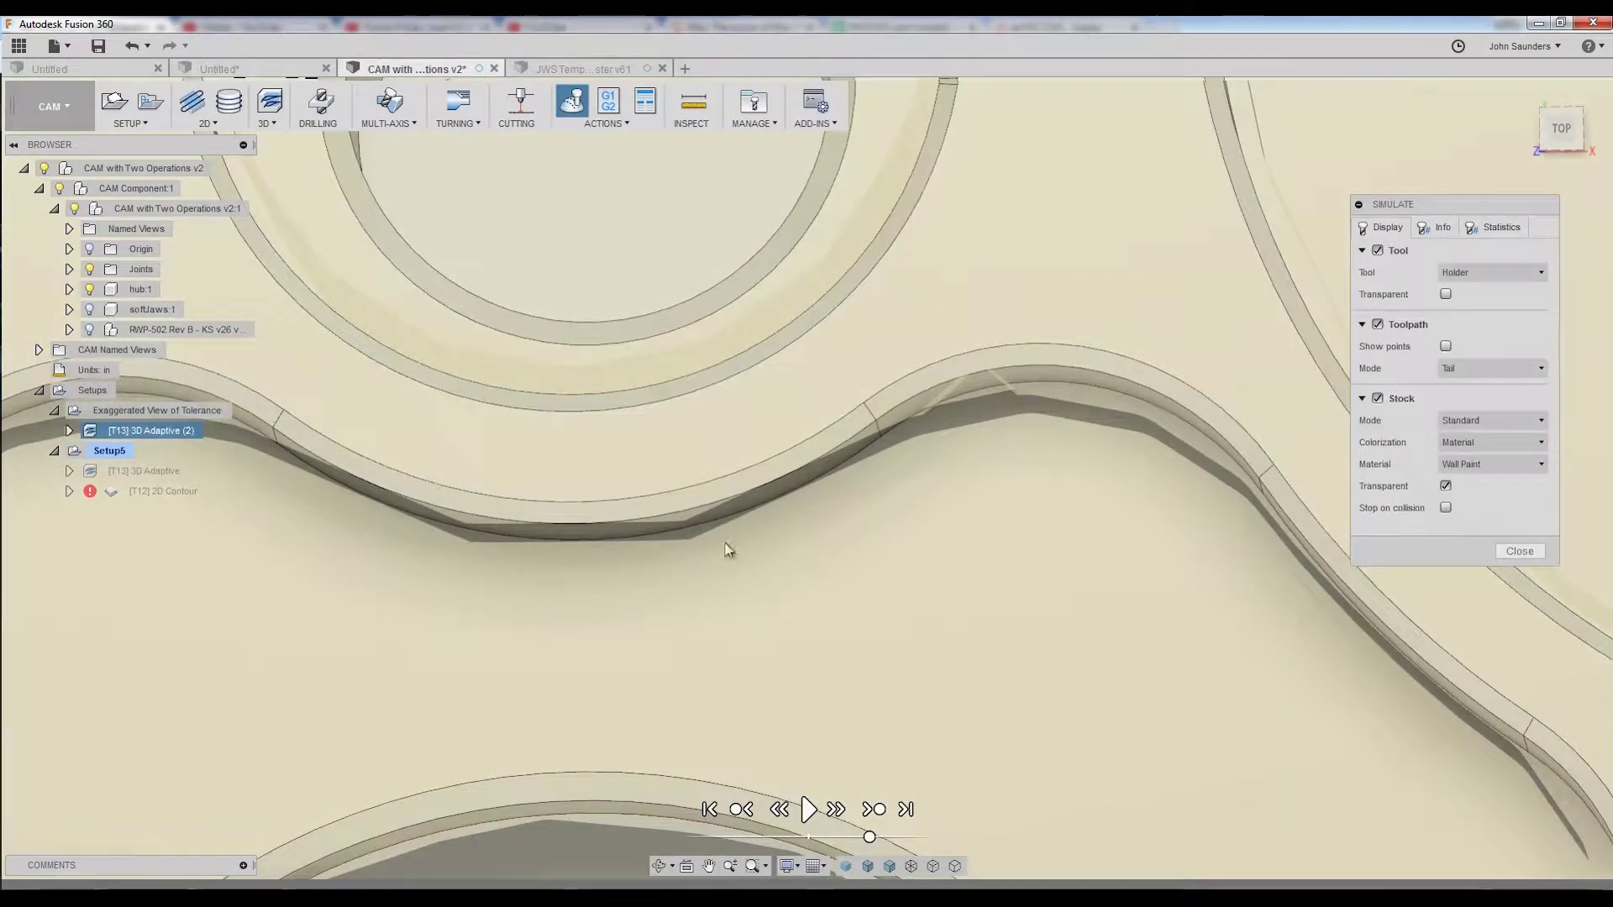
shift+middle_drag(854, 454, 1015, 428)
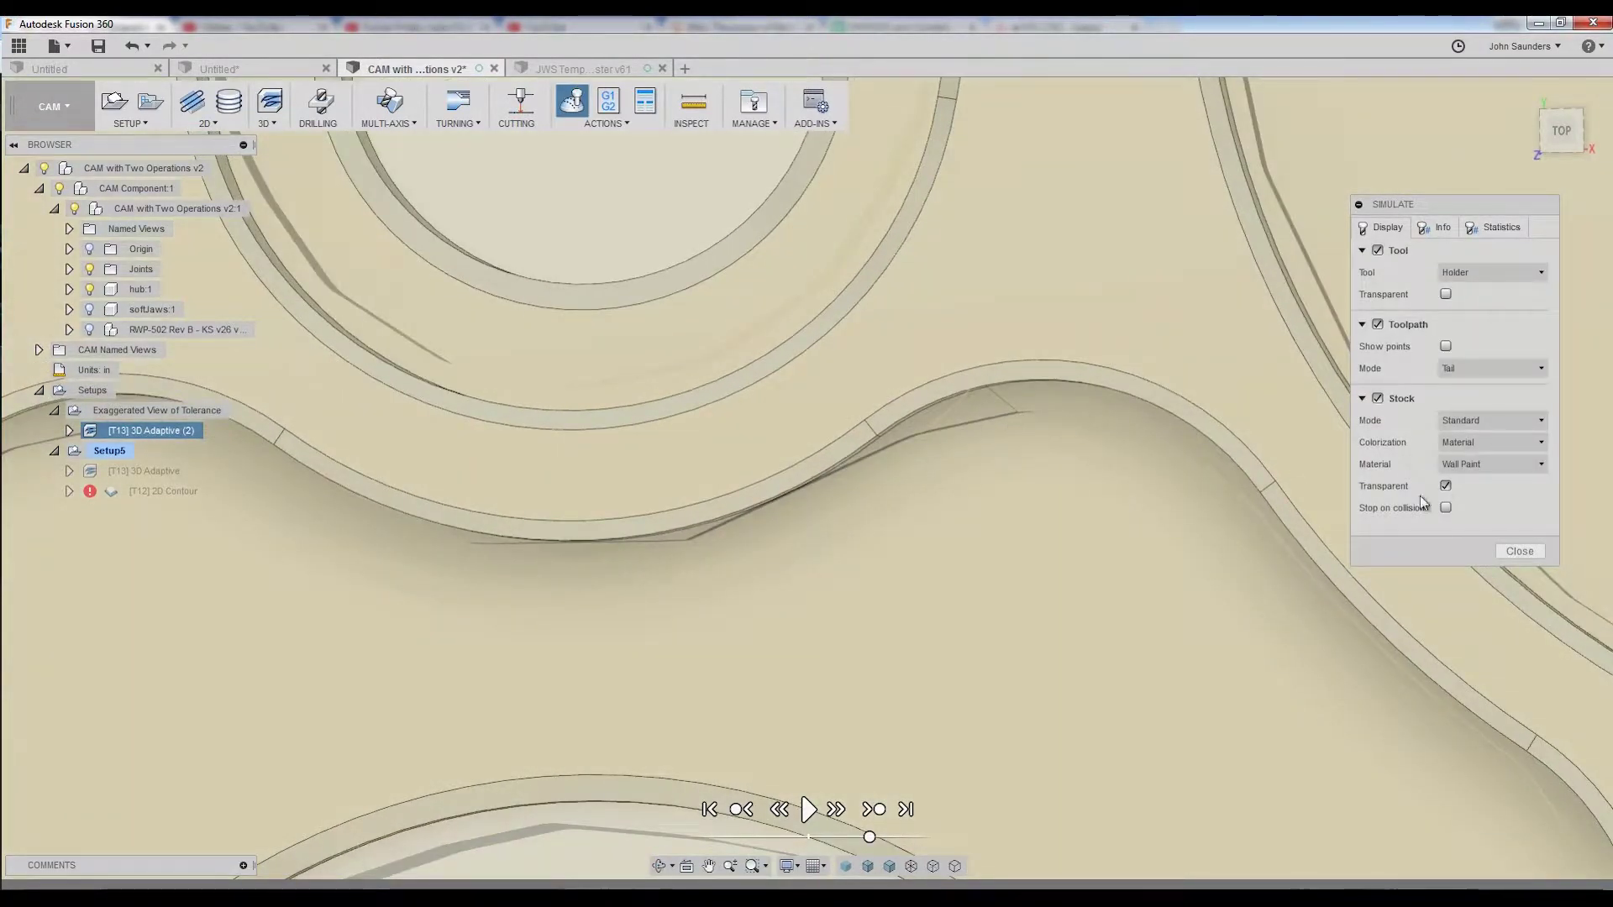
scroll(839, 504, up, 5)
shift+middle_drag(761, 529, 474, 558)
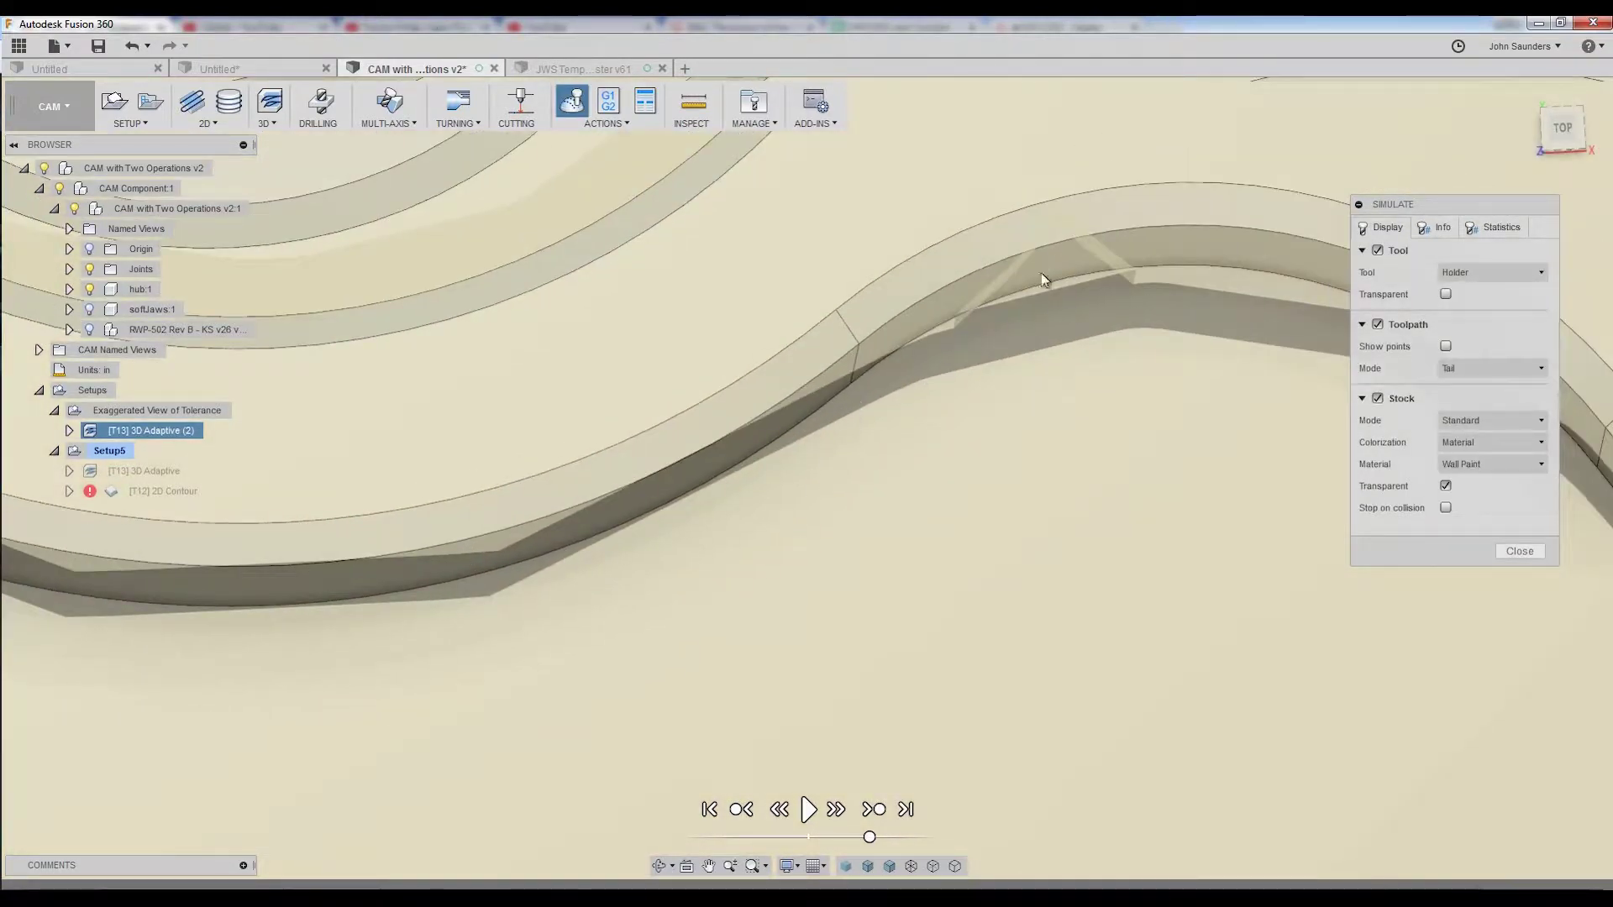
Step: Make the stock opaque, inspect the facets from other angles, and close the simulation
click(1446, 486)
scroll(848, 534, up, 3)
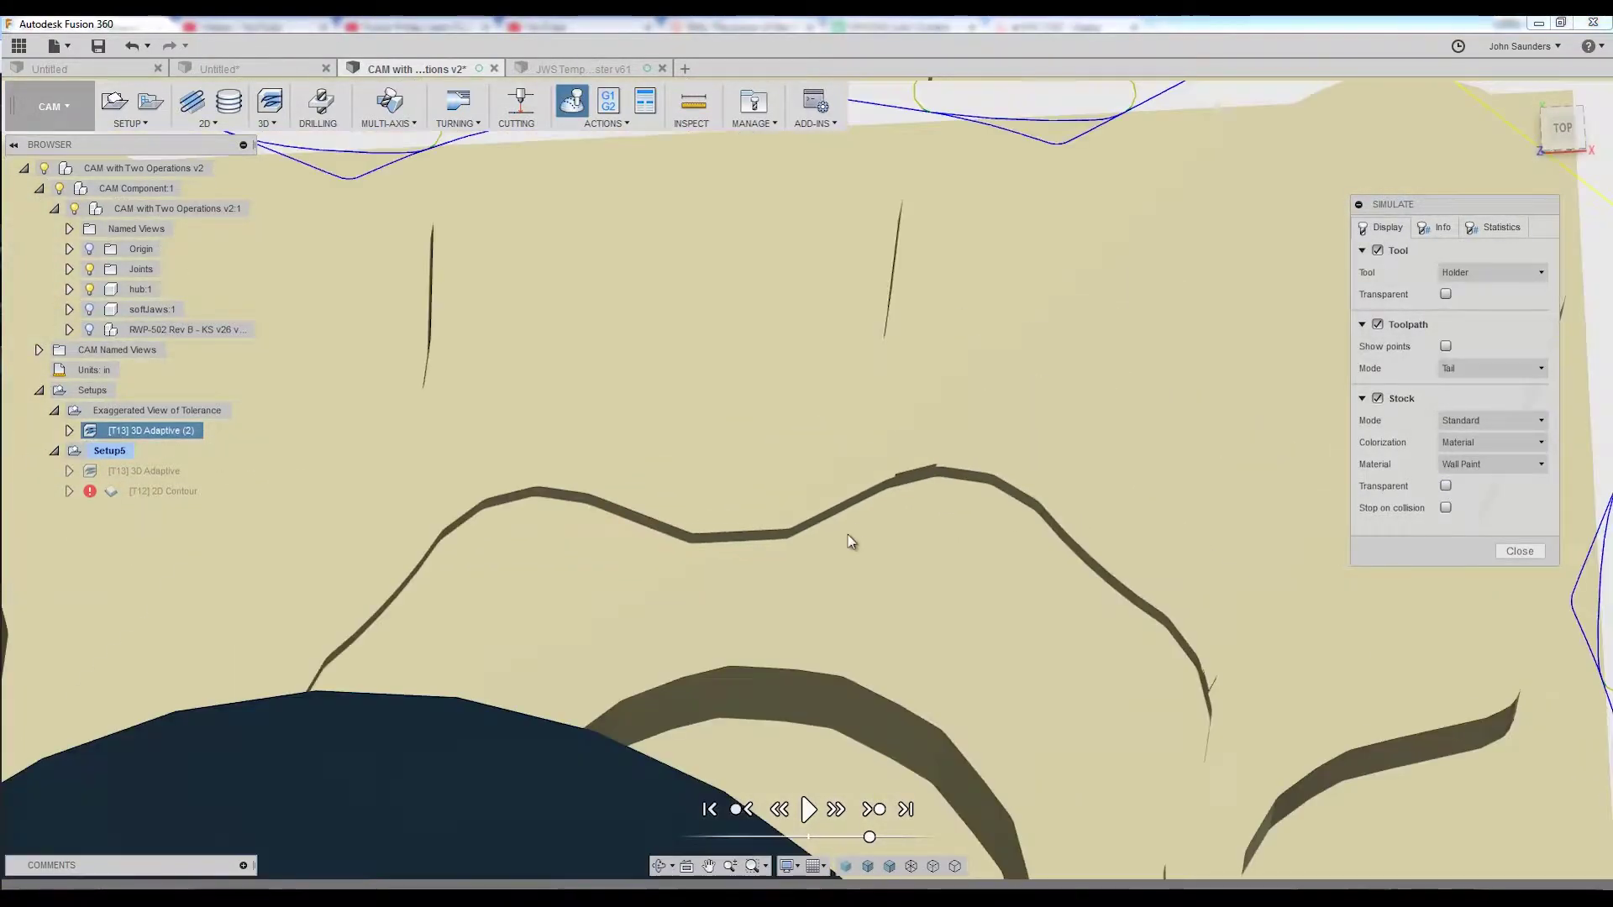
shift+middle_drag(916, 529, 829, 538)
shift+middle_drag(526, 551, 746, 392)
scroll(598, 254, up, 5)
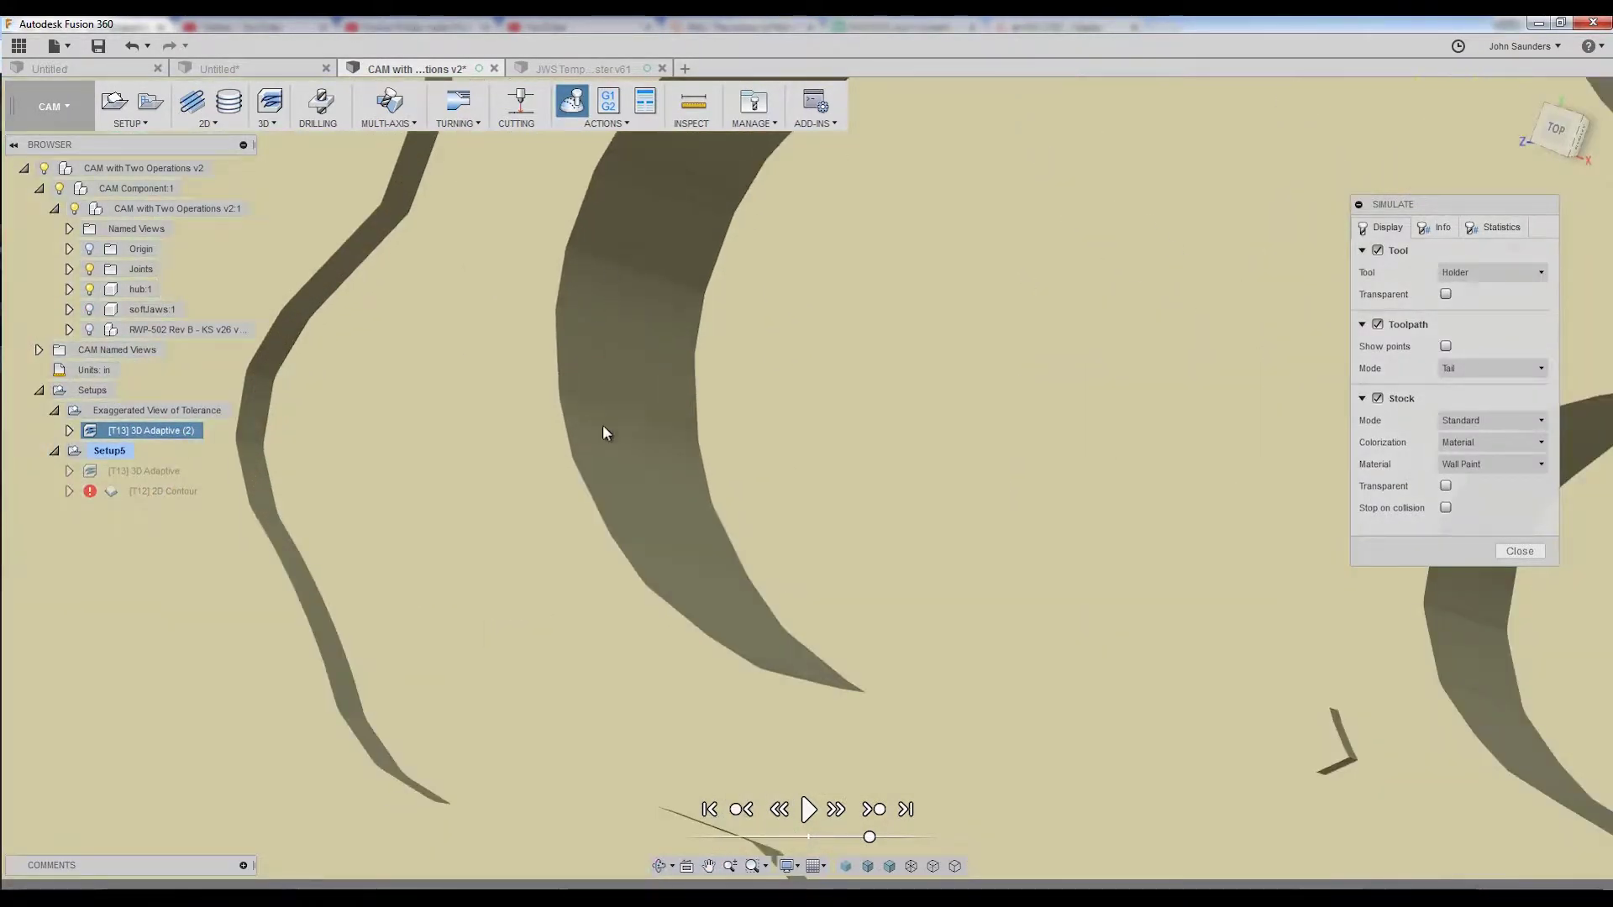
click(1520, 551)
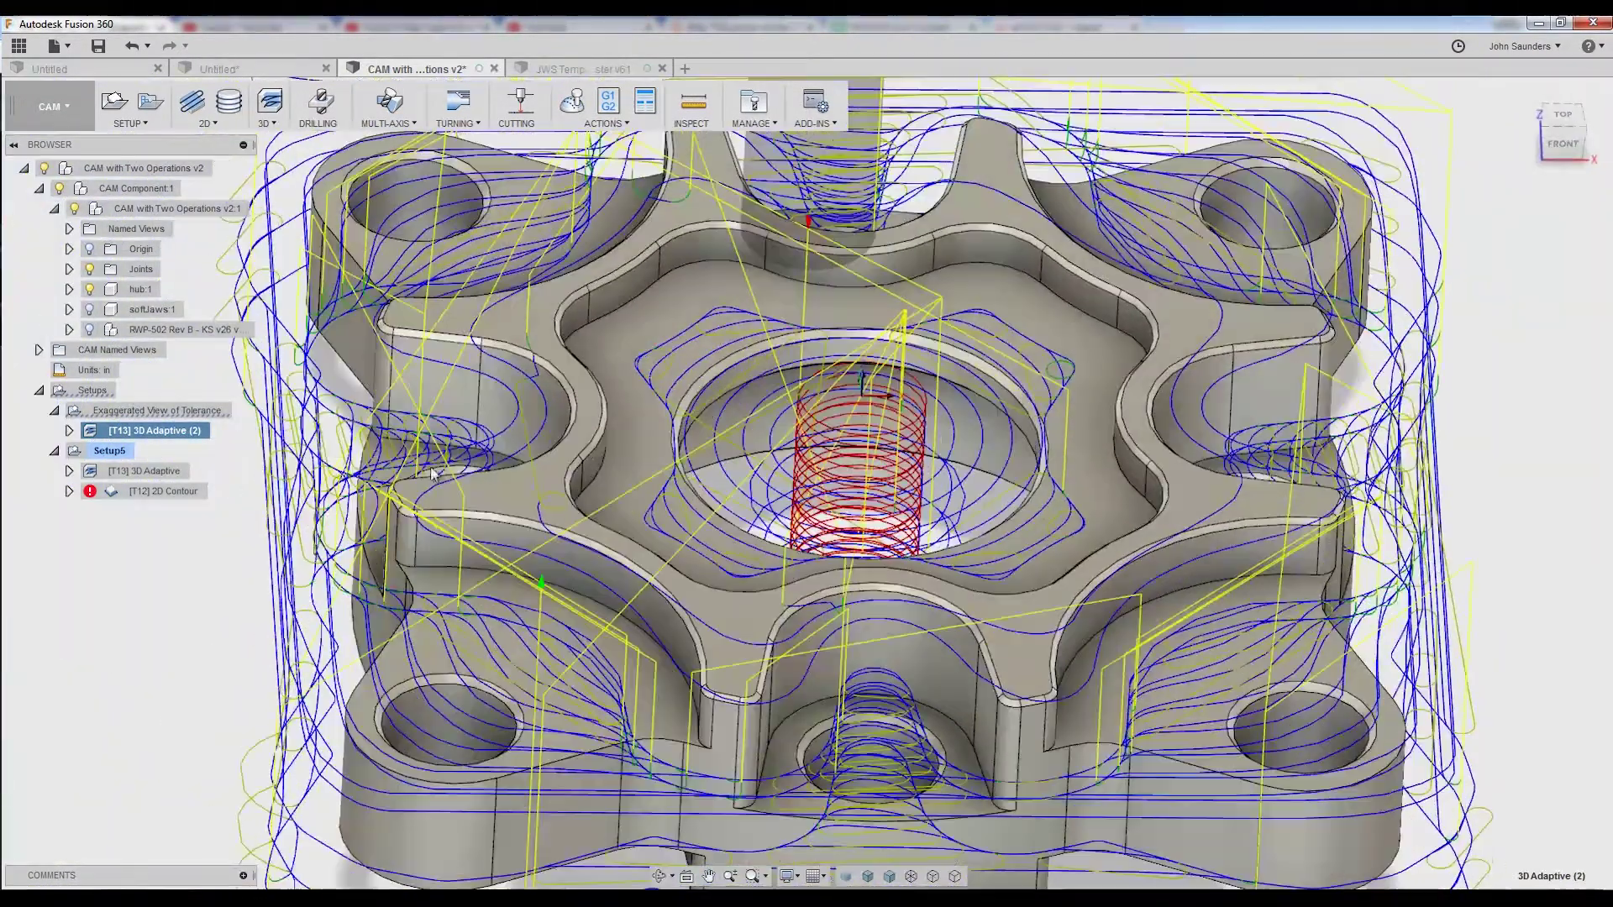
Step: Confirm the [T12] 2D Contour's 9 chains on its Geometry tab, accept it, and simulate it
click(144, 471)
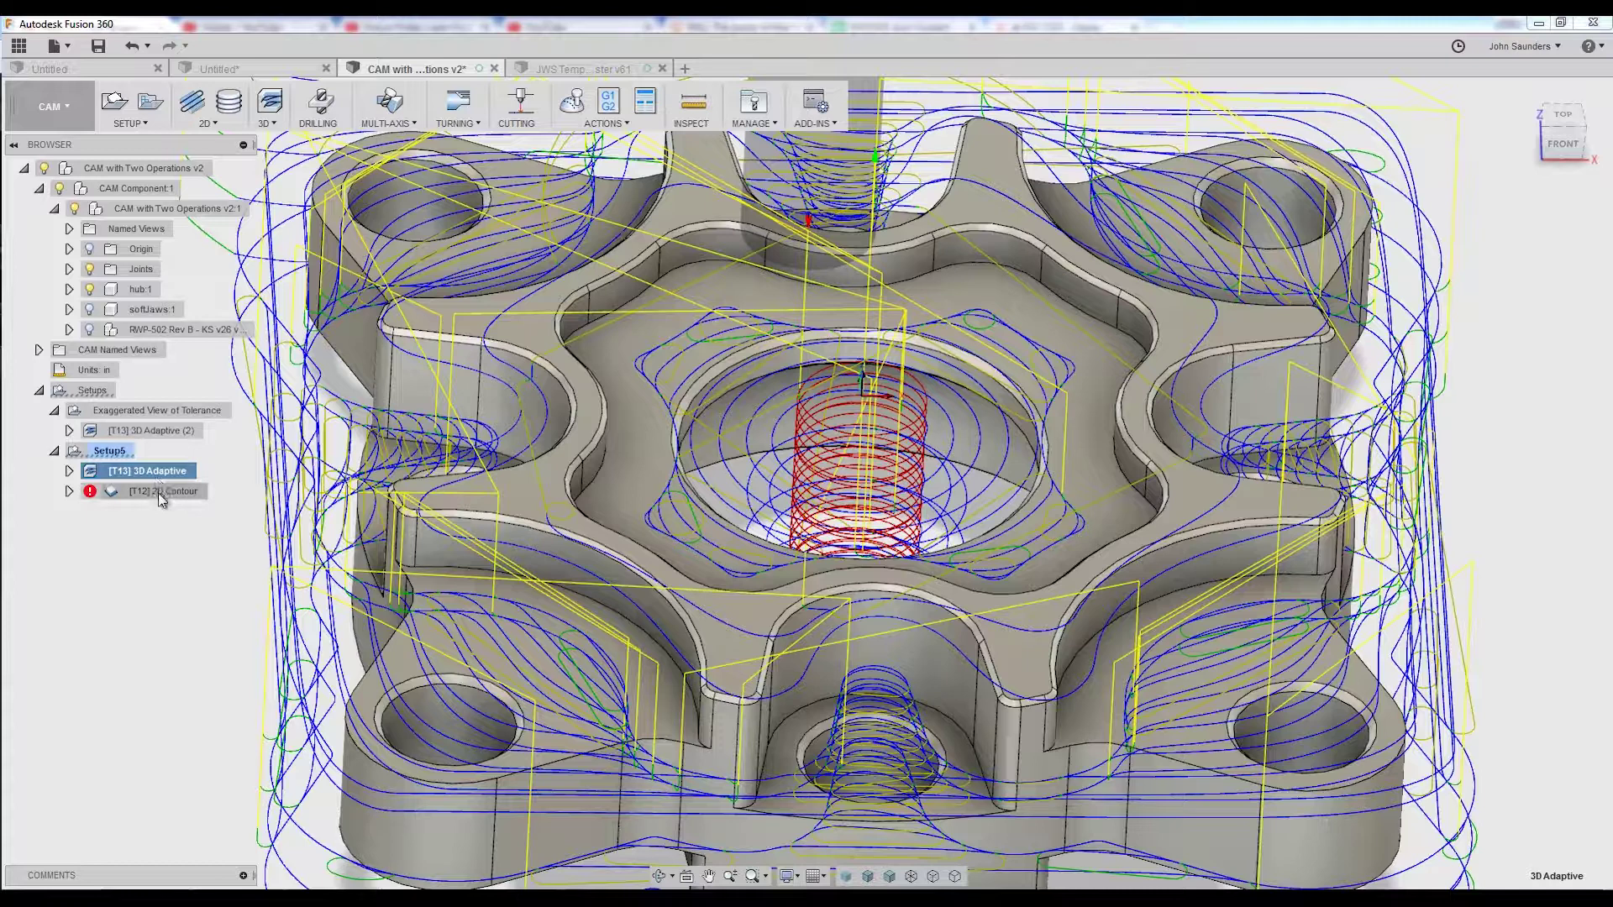
click(159, 492)
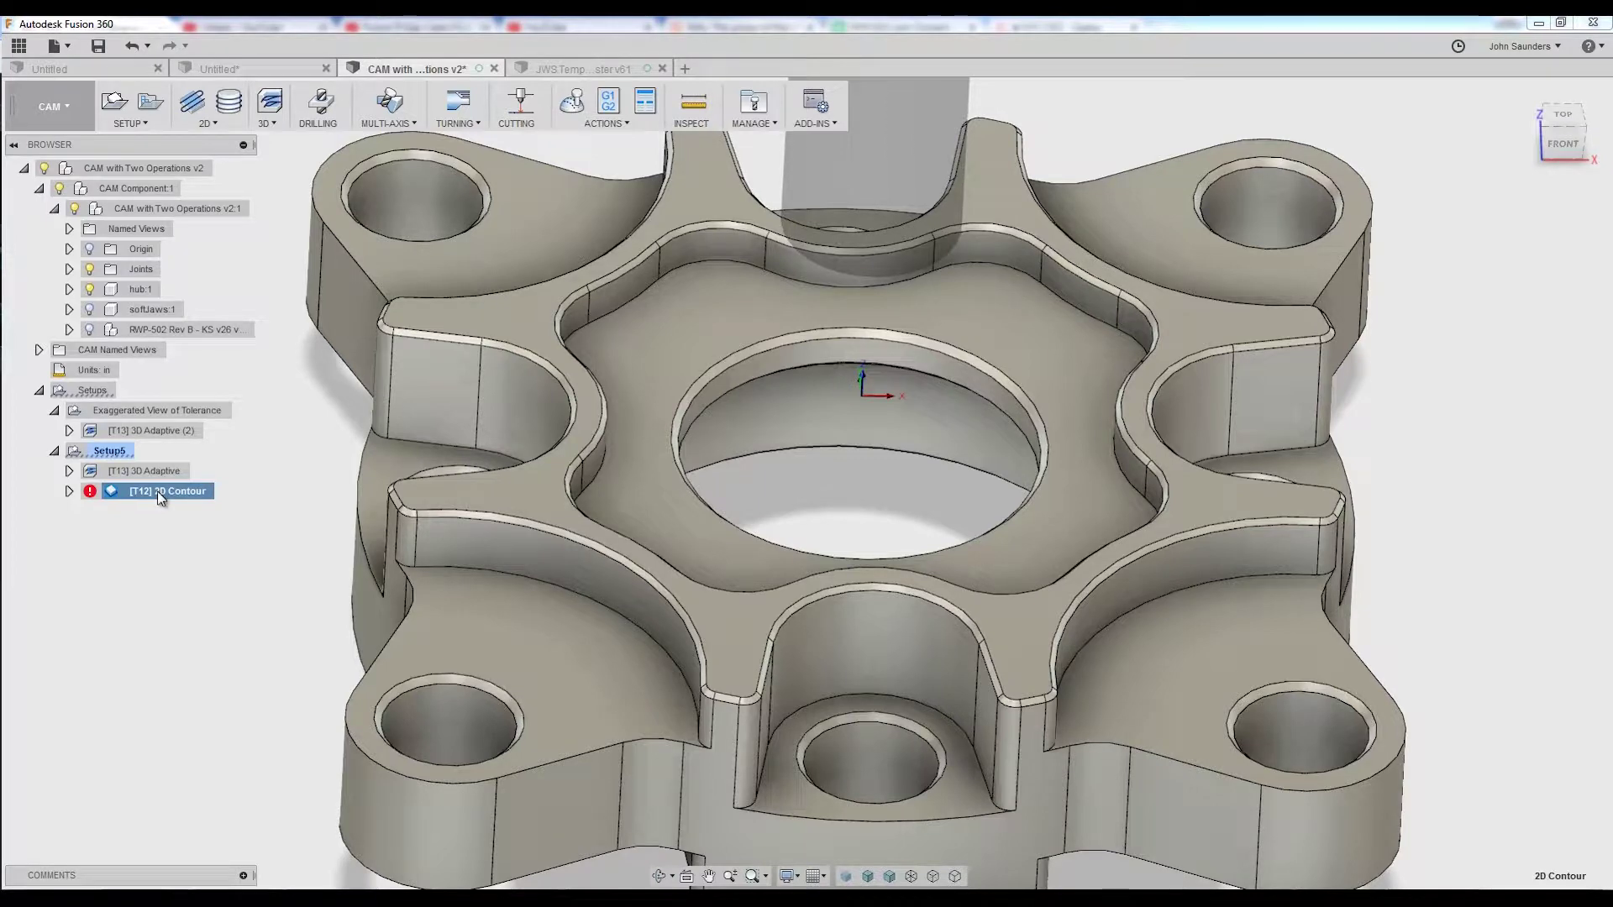
right_click(161, 498)
click(210, 501)
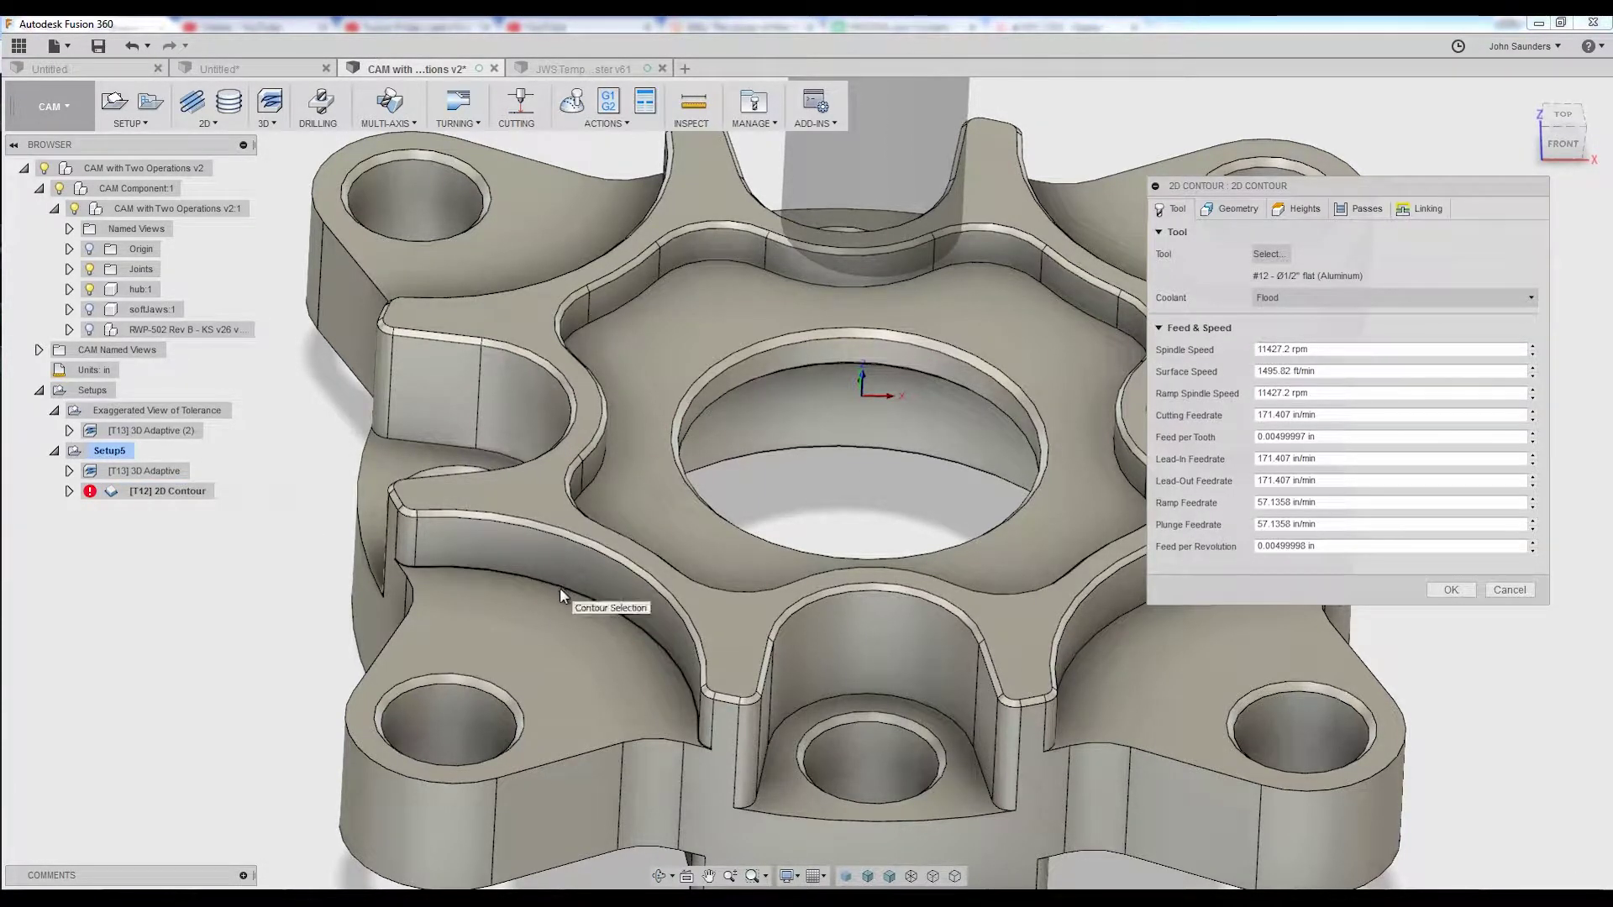
click(1231, 208)
shift+middle_drag(1050, 420, 827, 540)
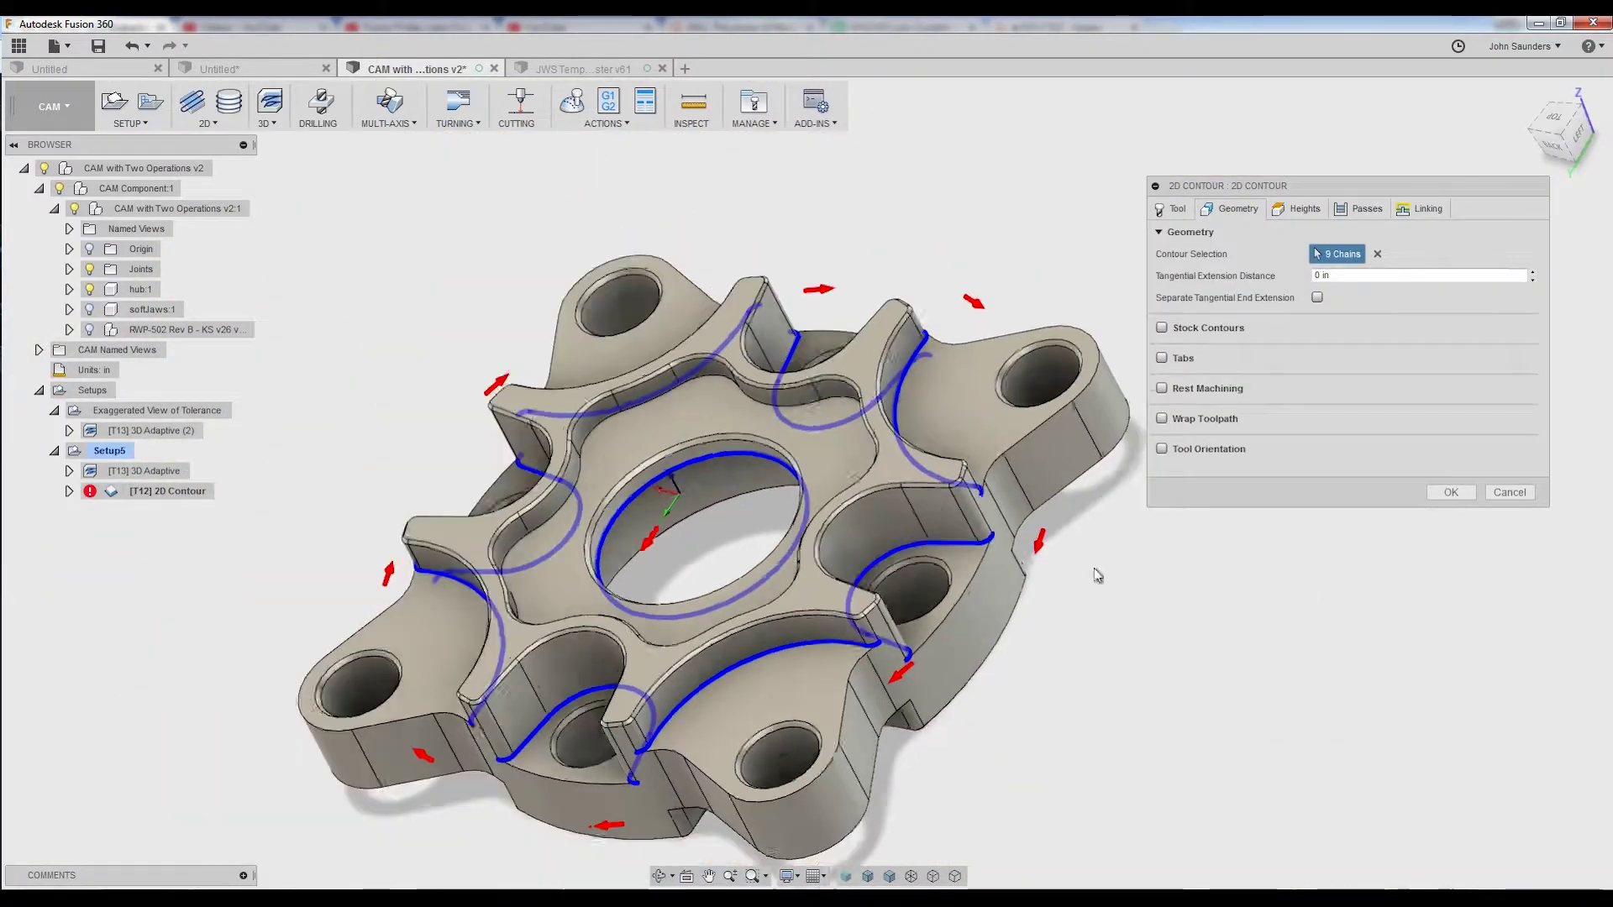
click(1441, 494)
key(alt+g)
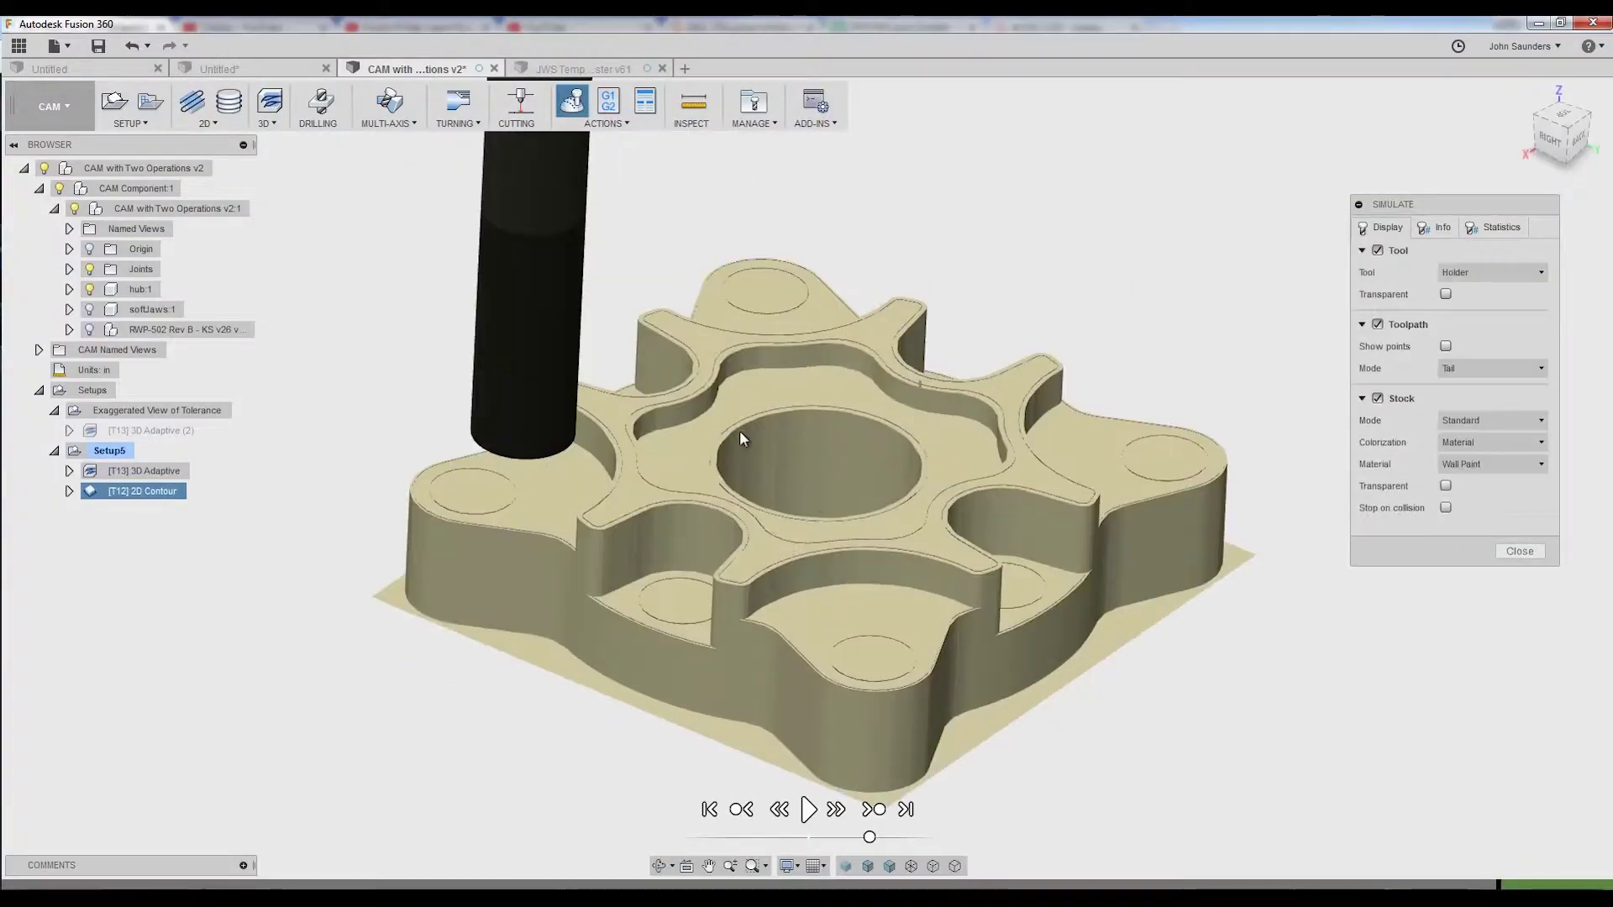
Step: Play the 2D Contour simulation and orbit the part to watch the cut from two angles
click(808, 809)
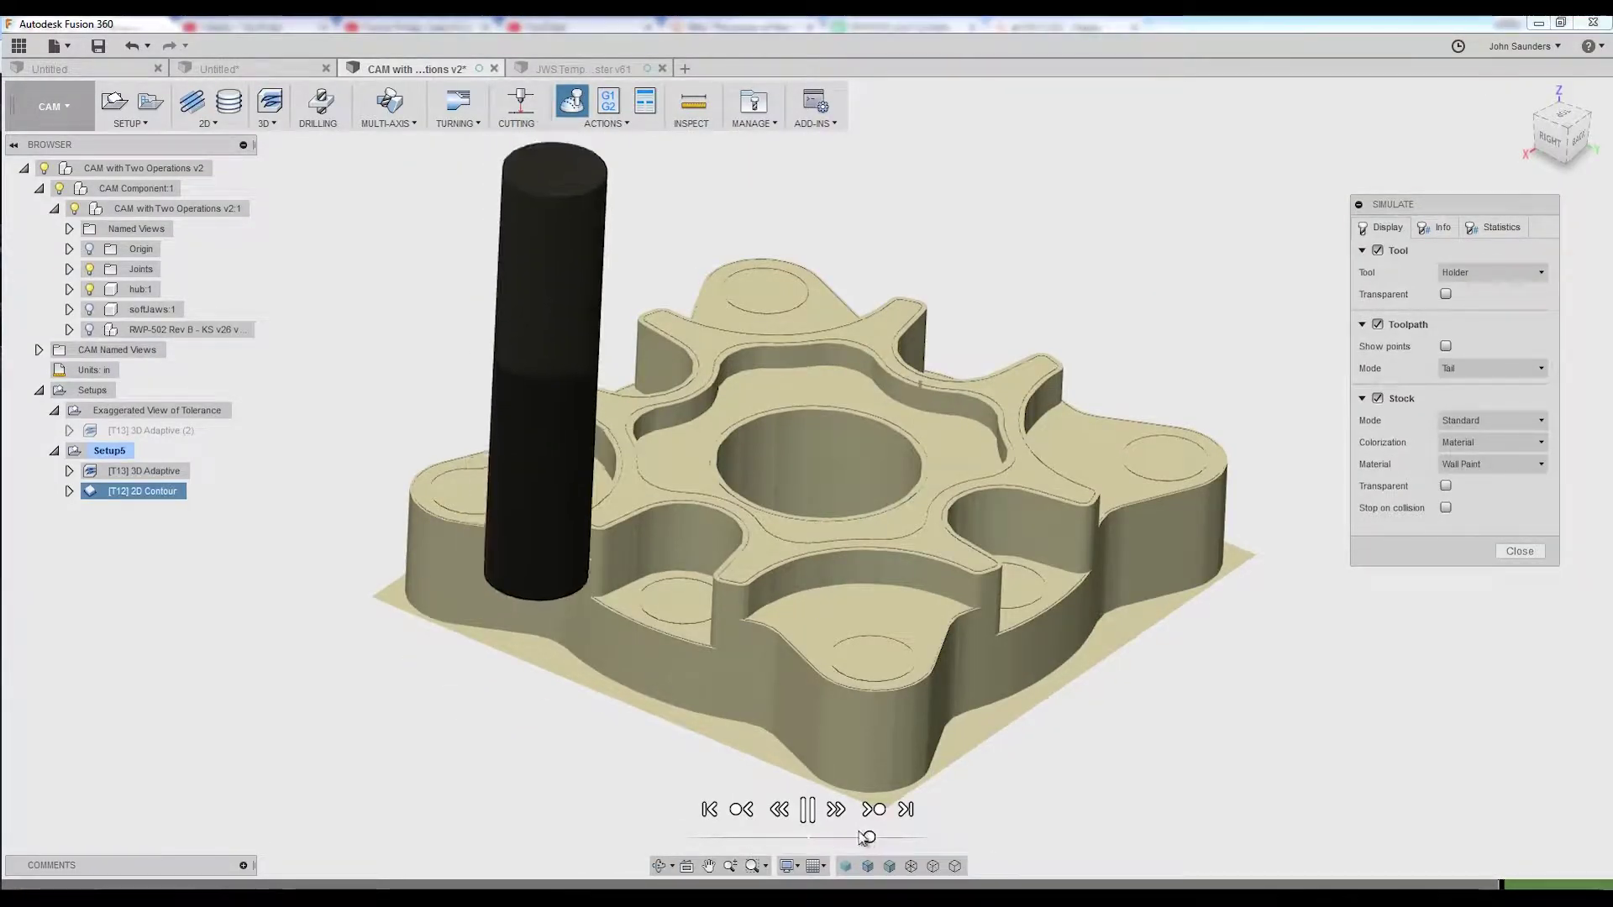
shift+middle_drag(672, 585, 704, 582)
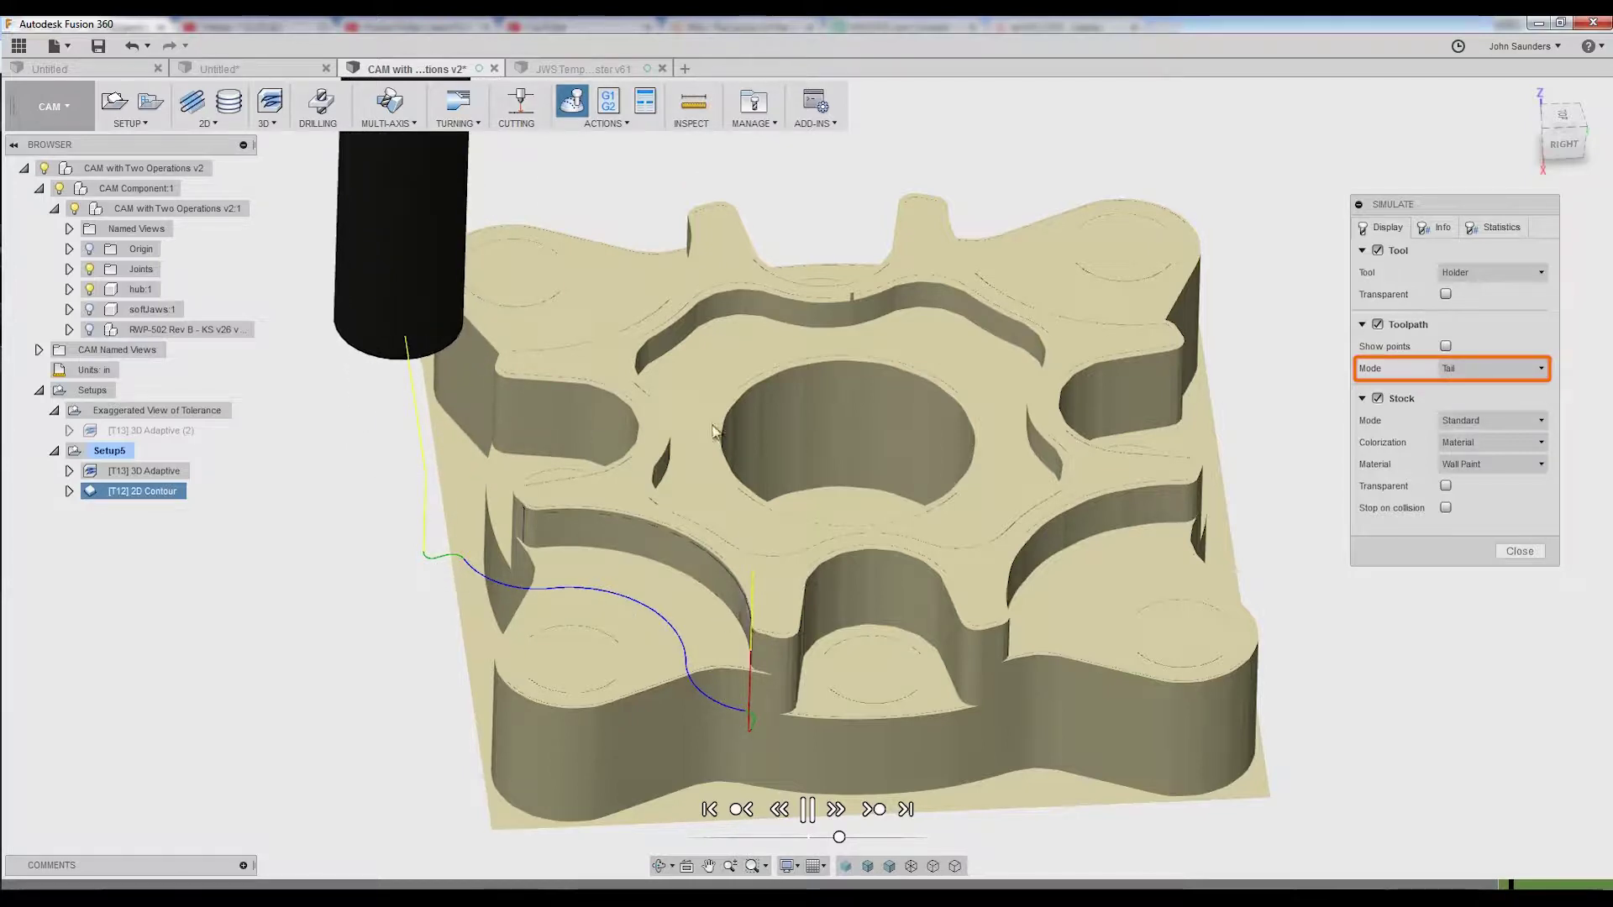
shift+middle_drag(589, 406, 655, 437)
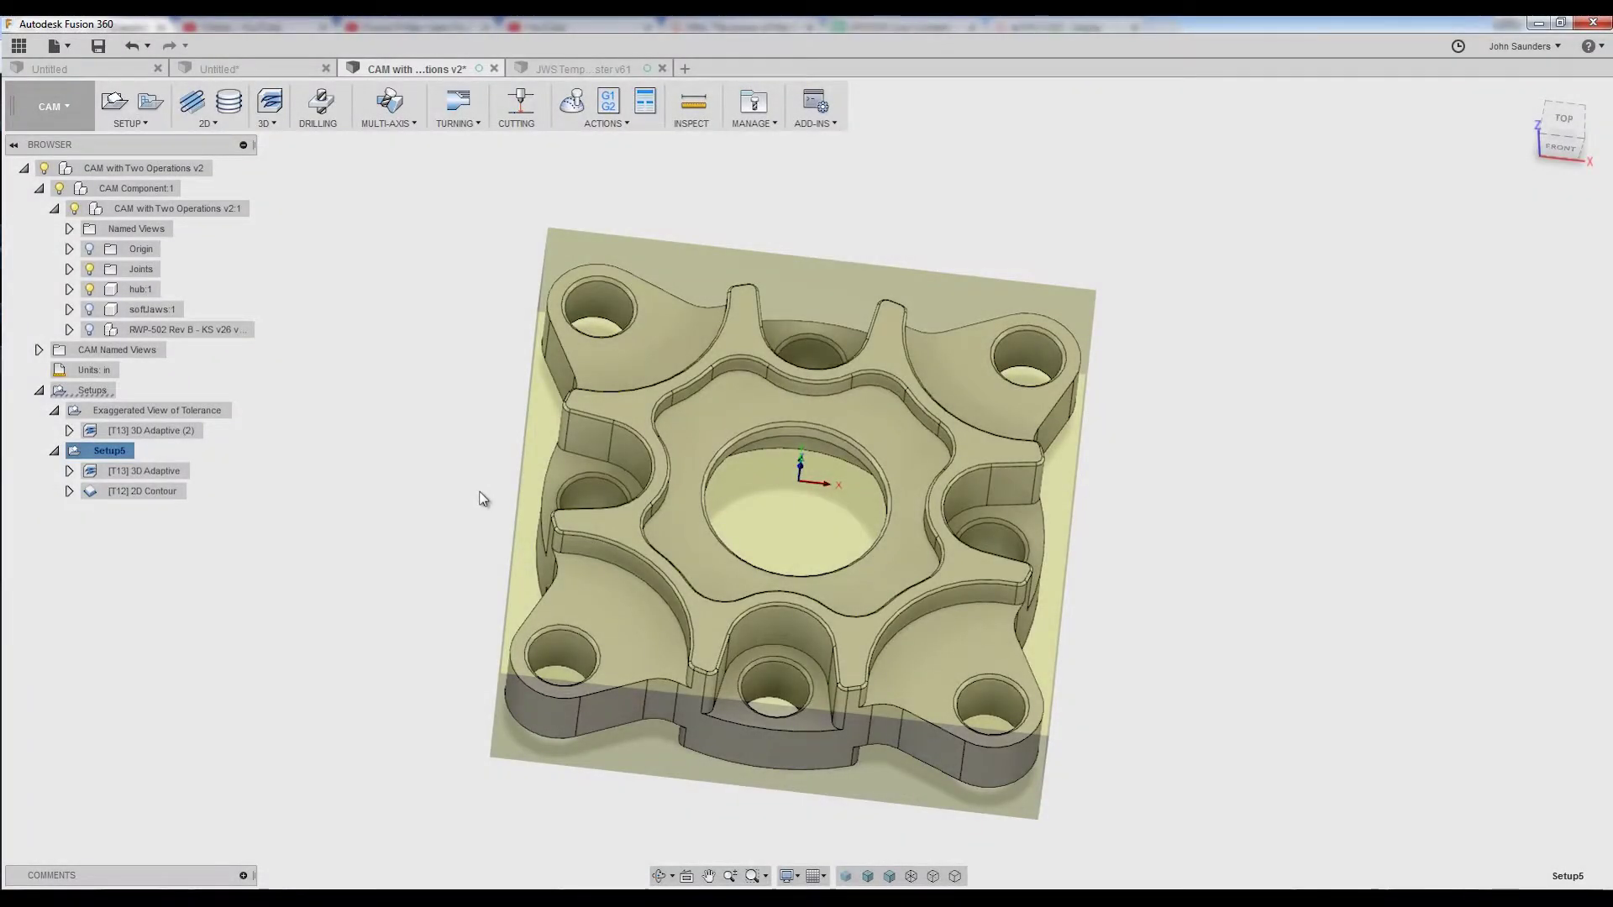
Step: Display the [T12] 2D Contour toolpath, then the [T13] 3D Adaptive toolpath on its own
mouse_move(483, 499)
shift+middle_down()
mouse_move(440, 476)
mouse_move(461, 522)
mouse_move(483, 487)
shift+middle_up()
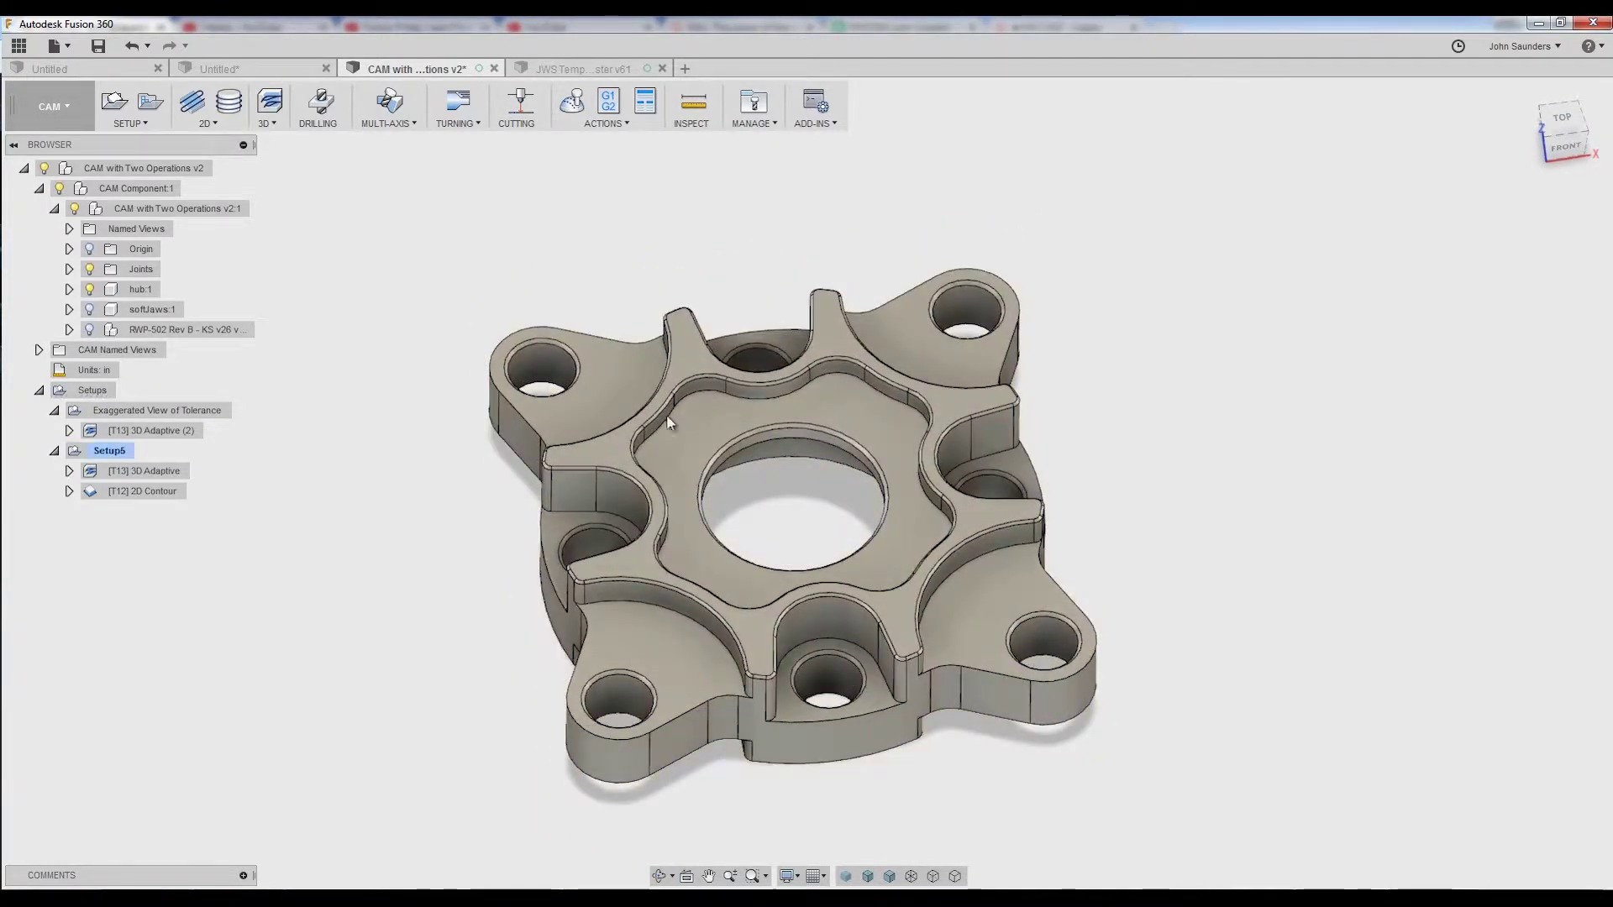
click(160, 492)
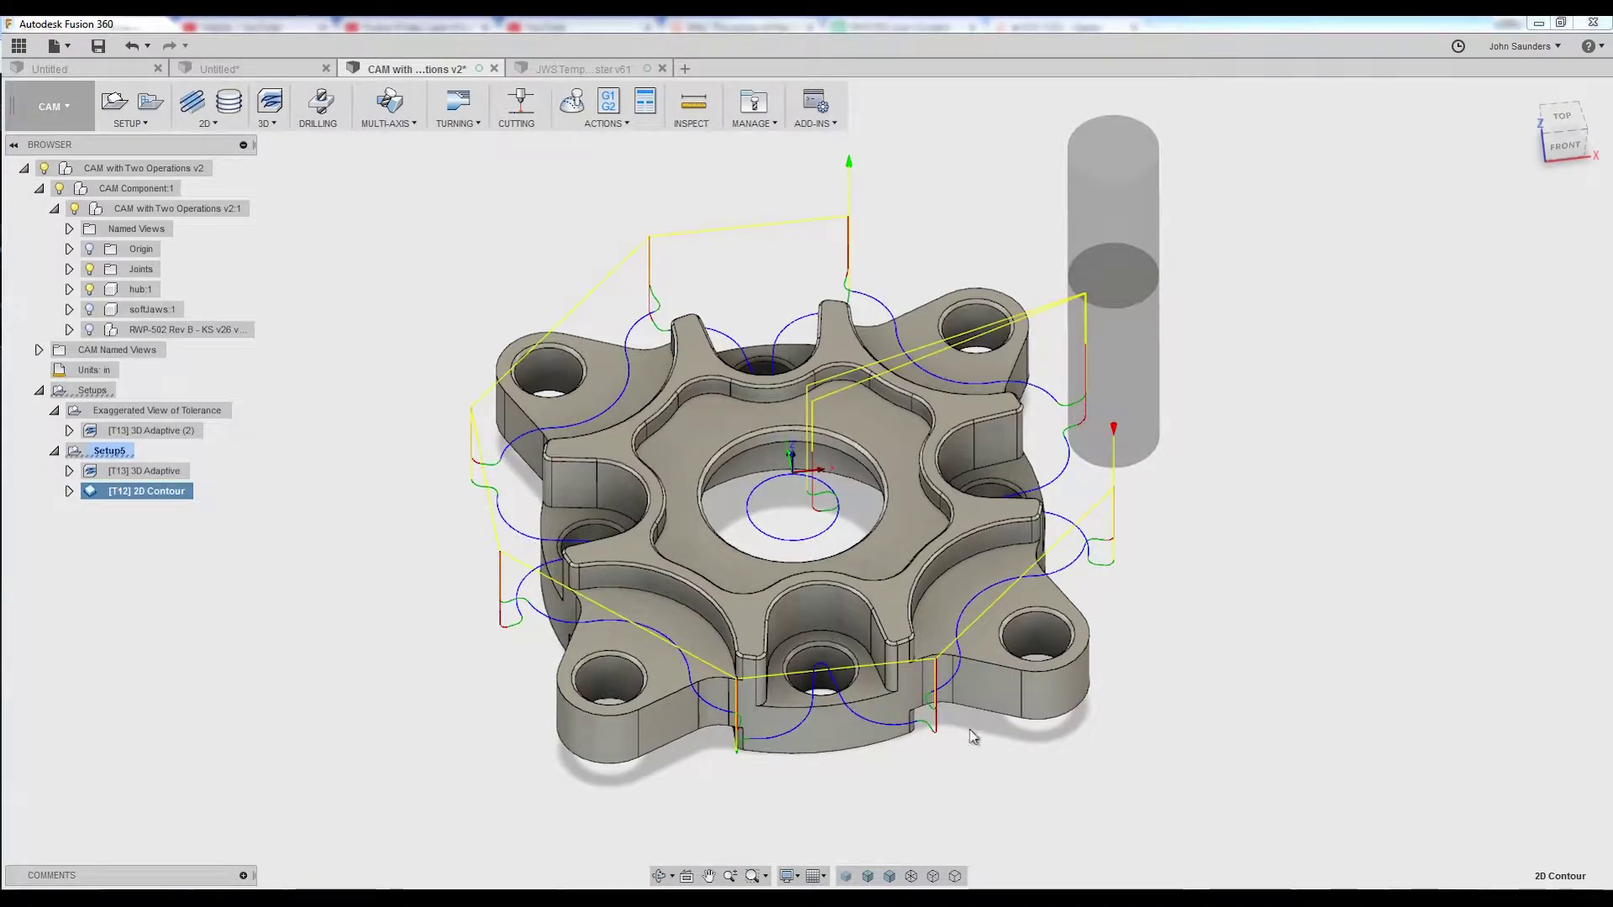
scroll(446, 473, up, 2)
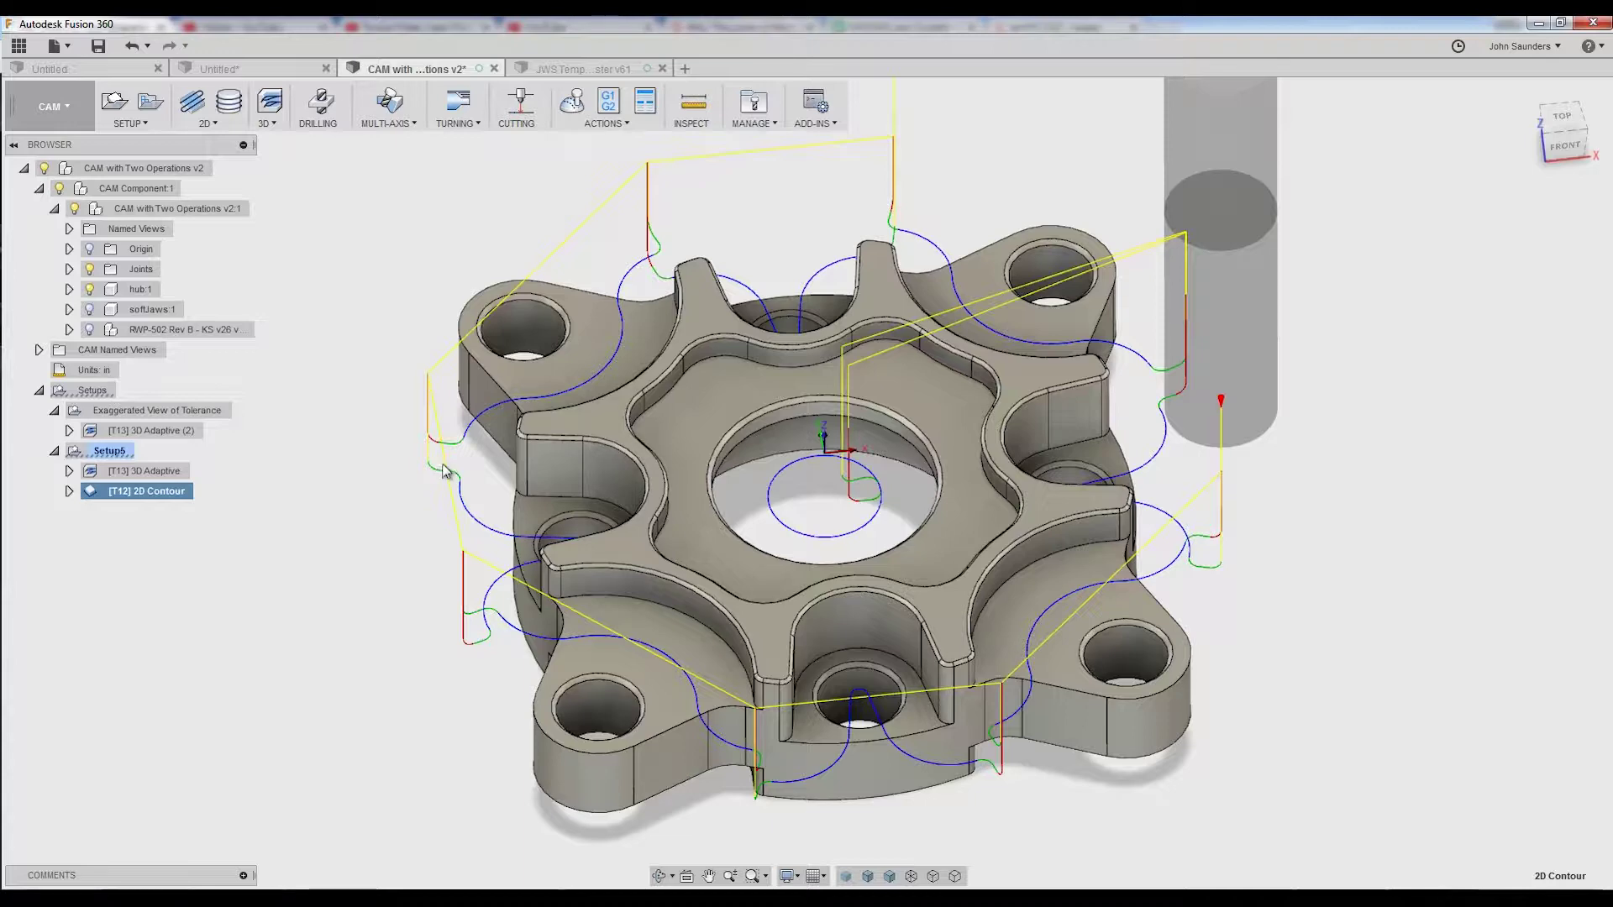
ctrl+click(145, 467)
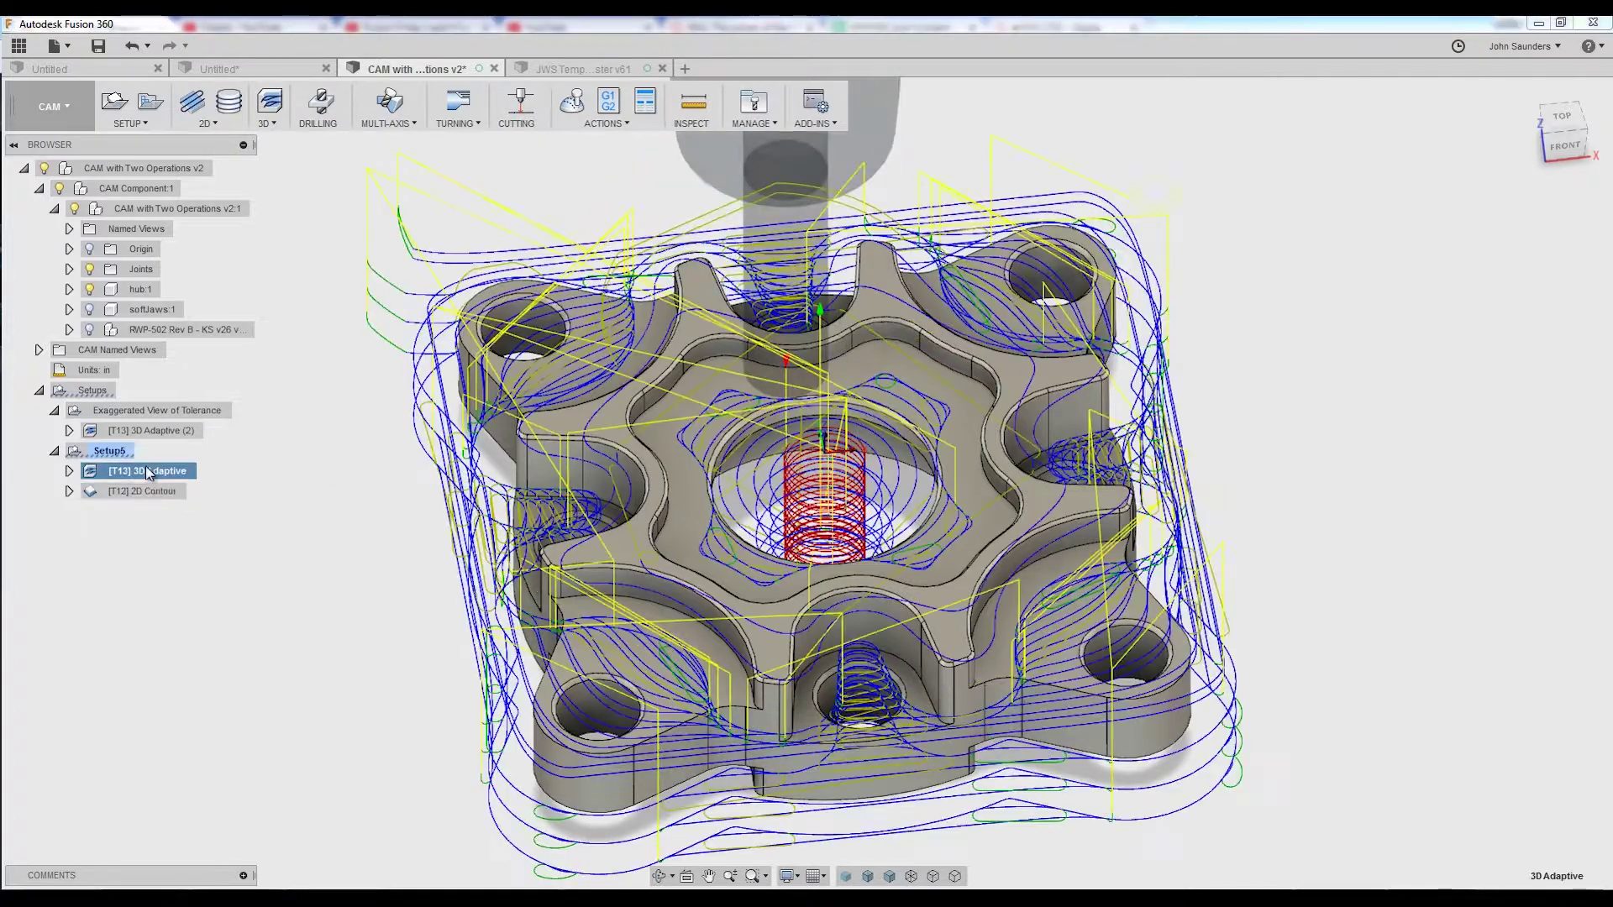
click(145, 472)
Step: Switch the display back to the [T12] 2D Contour toolpath on the hub part
scroll(311, 521, up, 1)
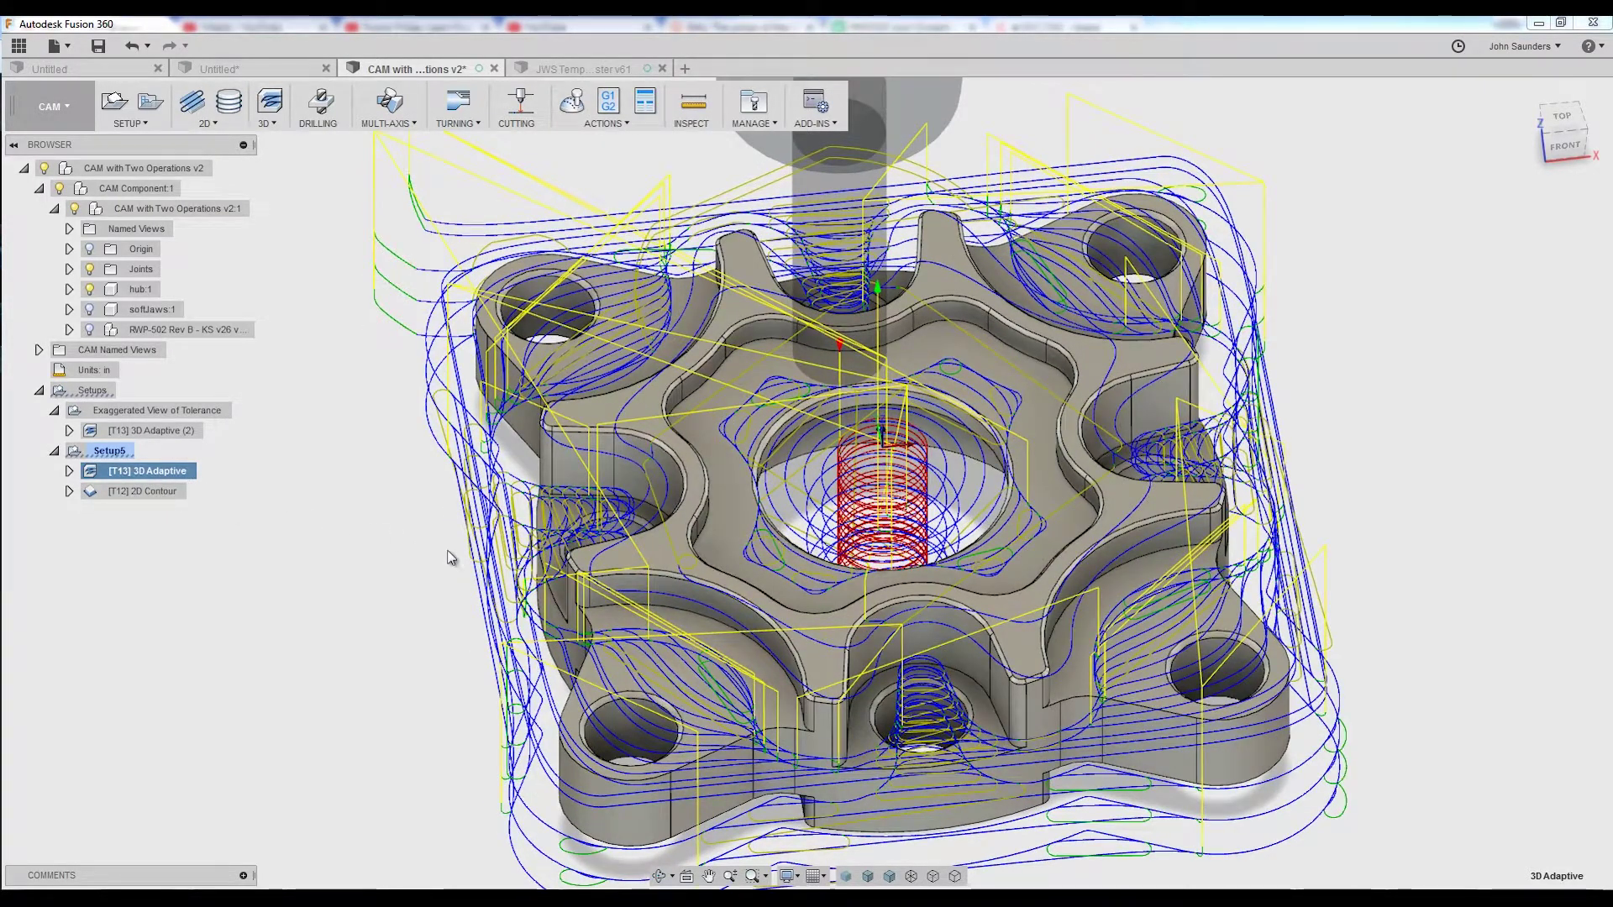
scroll(385, 548, down, 2)
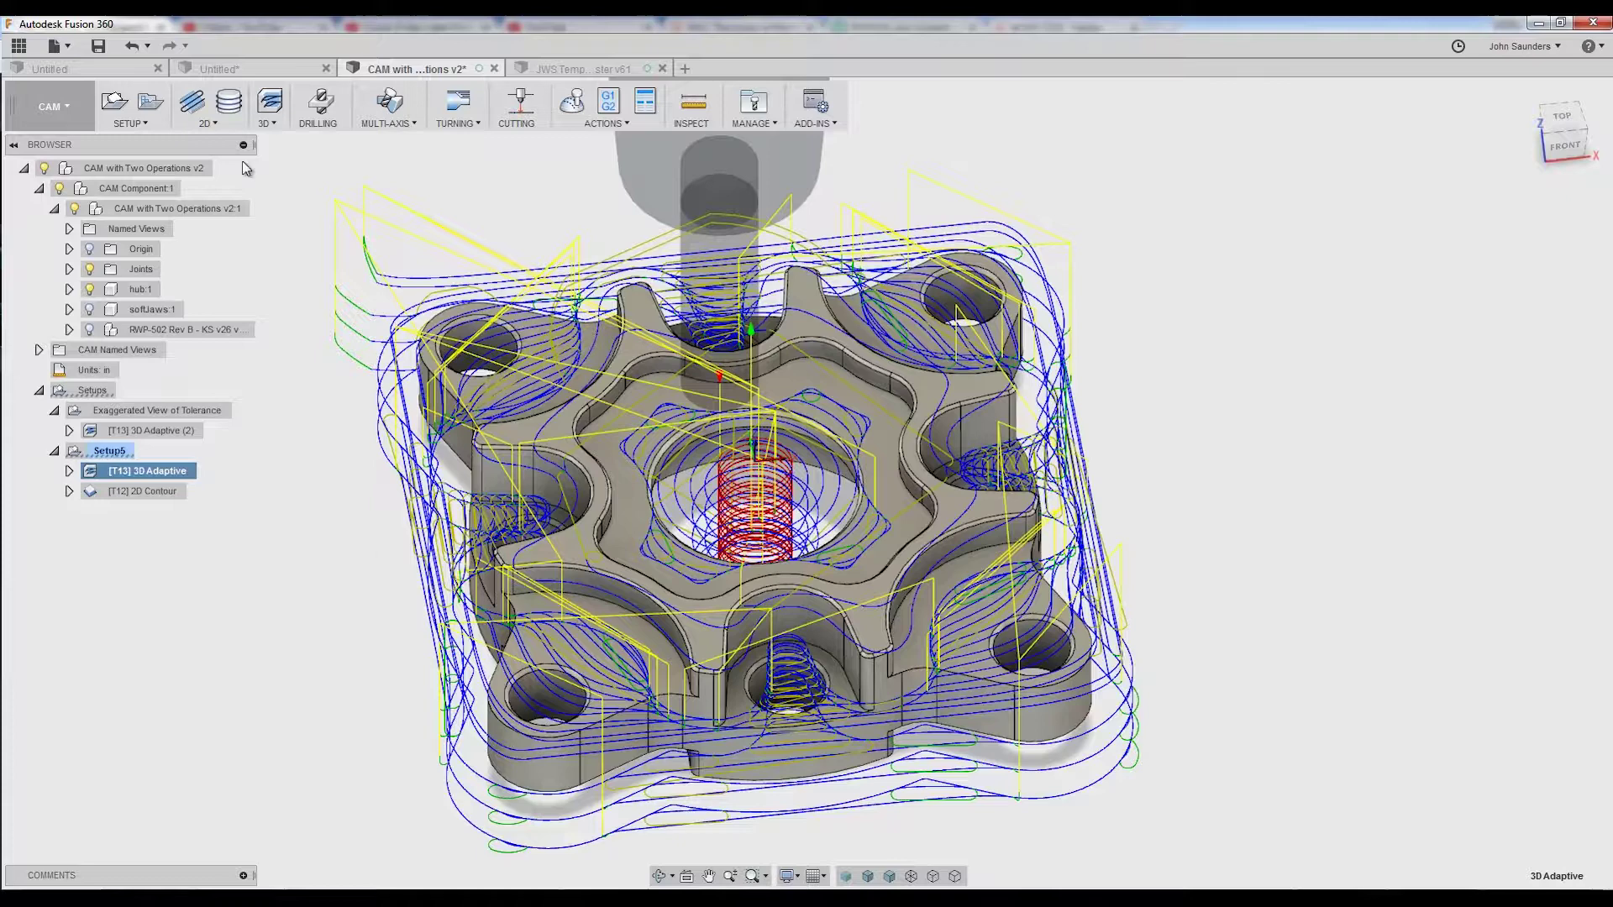
click(214, 126)
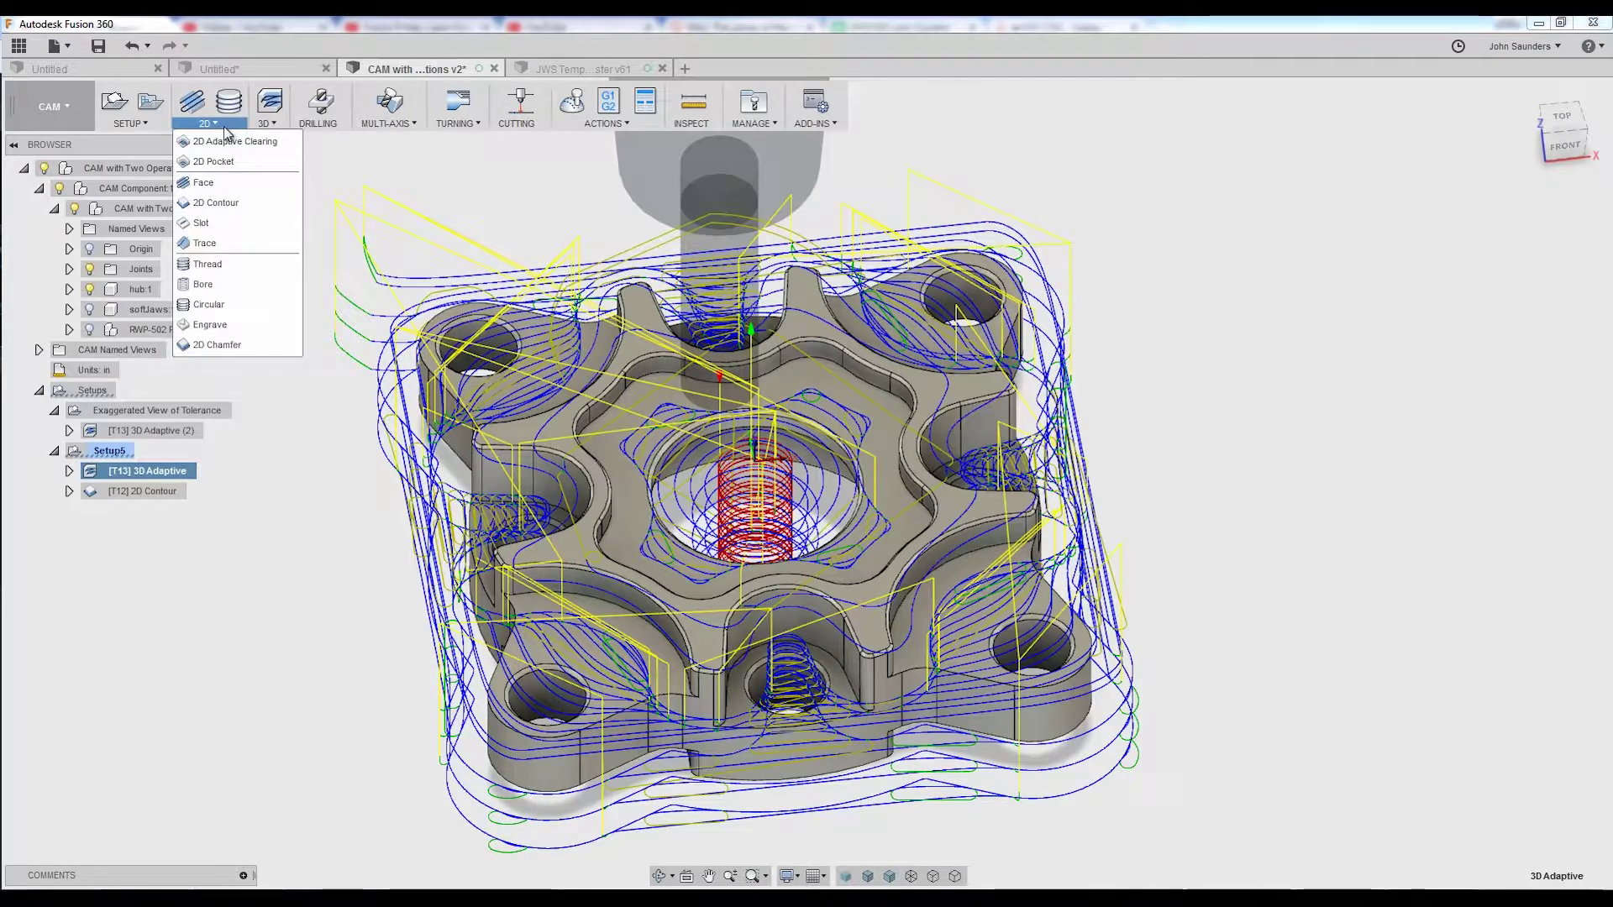
mouse_move(270, 123)
click(143, 491)
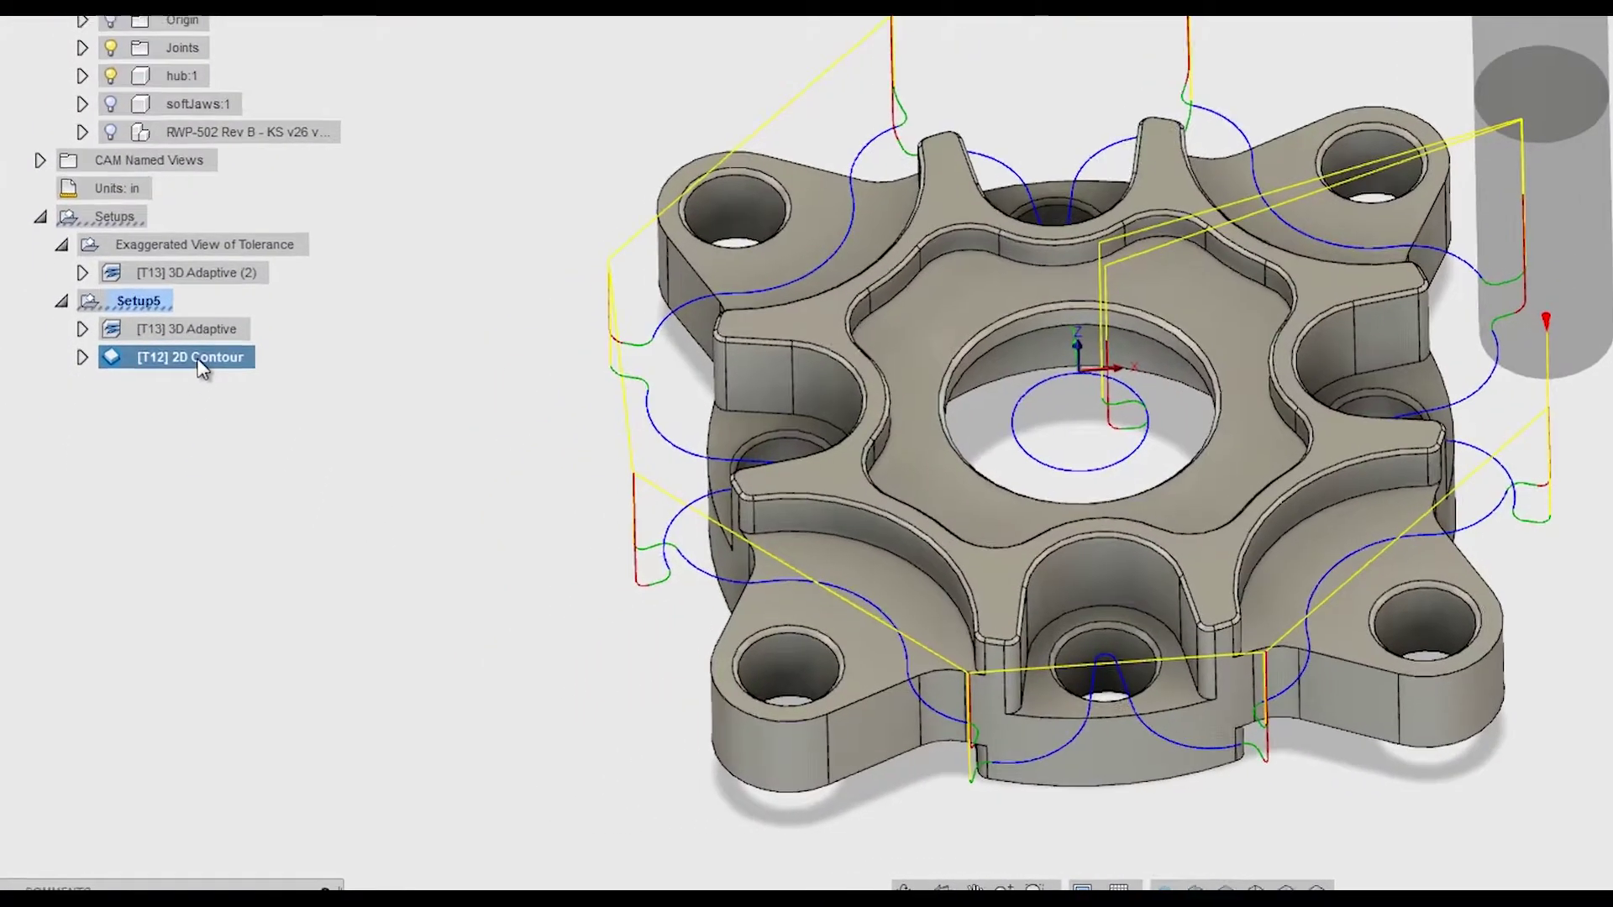
Step: Duplicate [T12] 2D Contour, edit the copy, and clear its 9 inherited contour chains
right_click(152, 492)
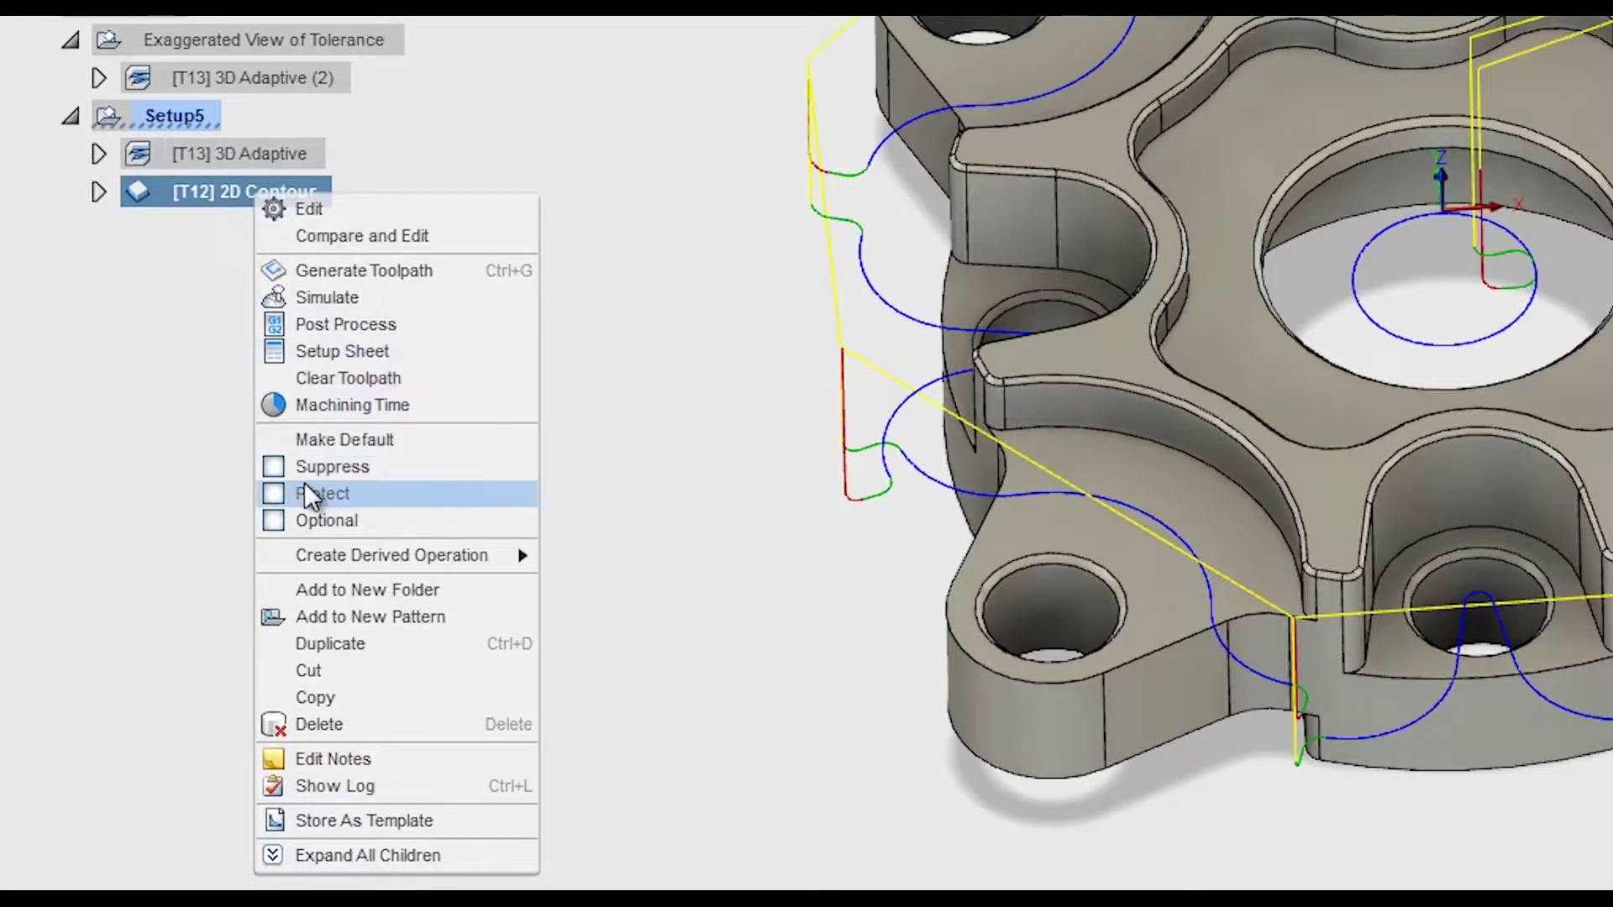
click(344, 645)
click(245, 234)
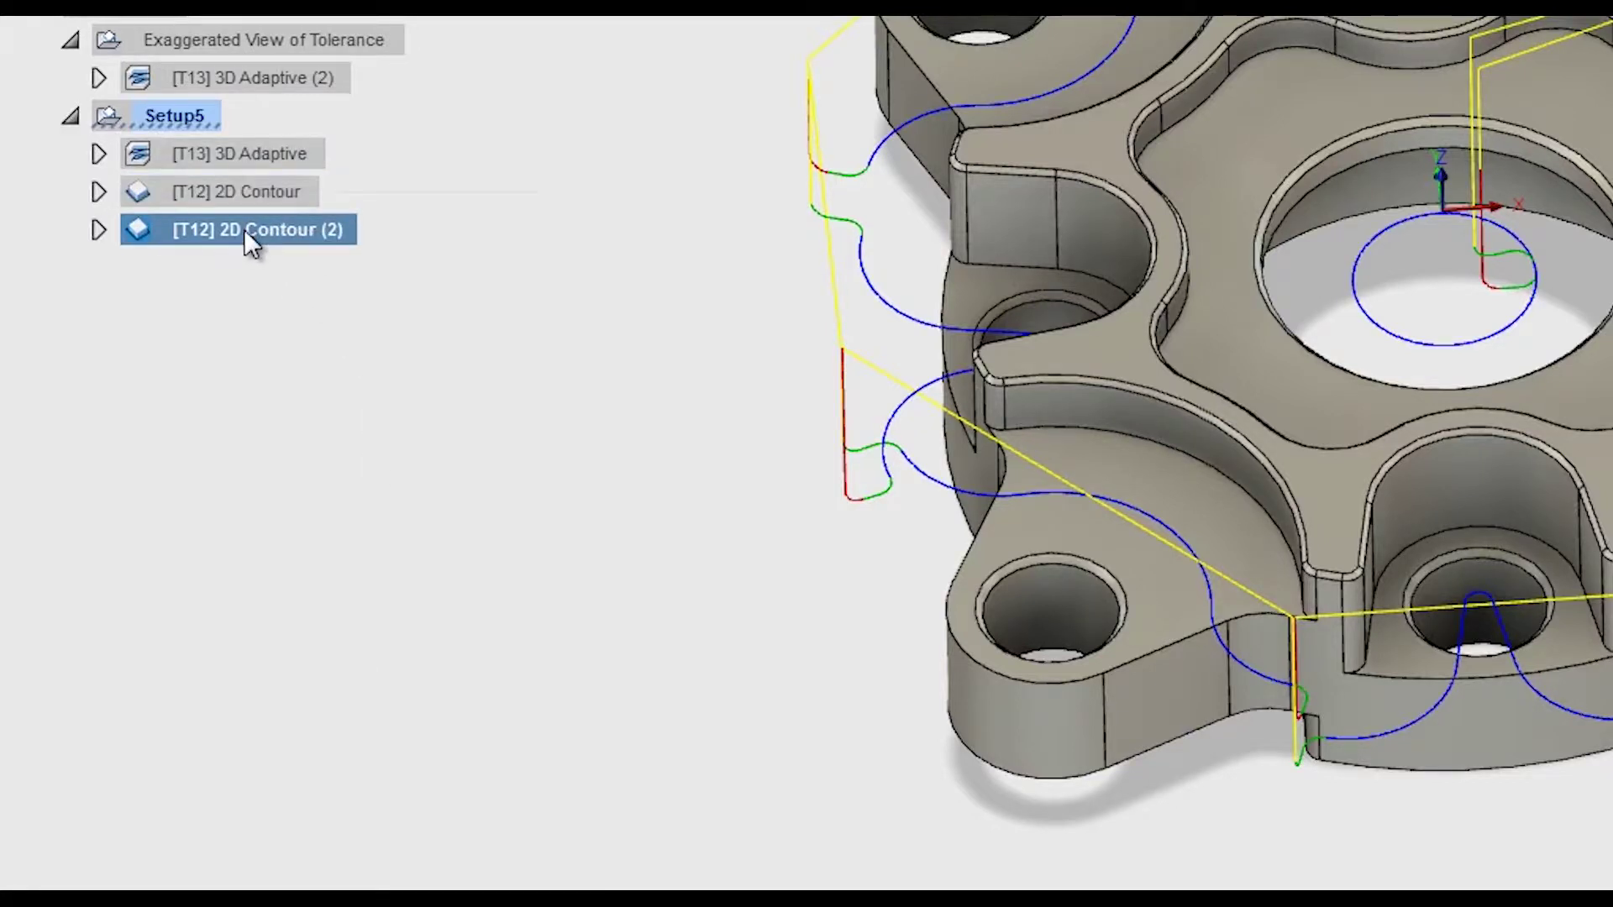
right_click(205, 223)
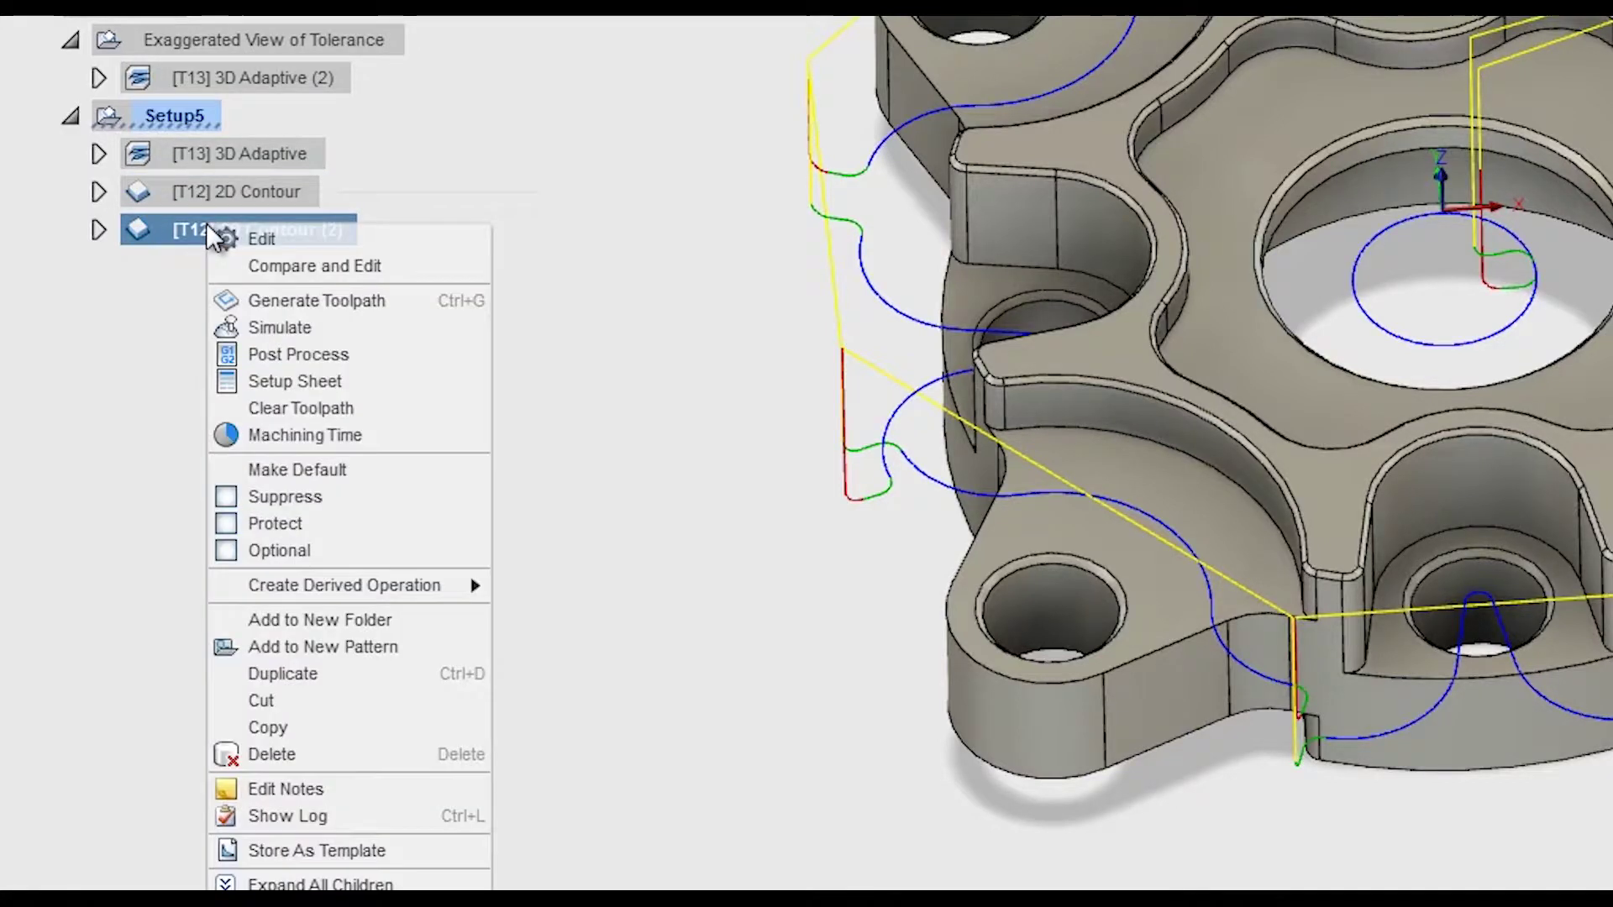
click(288, 240)
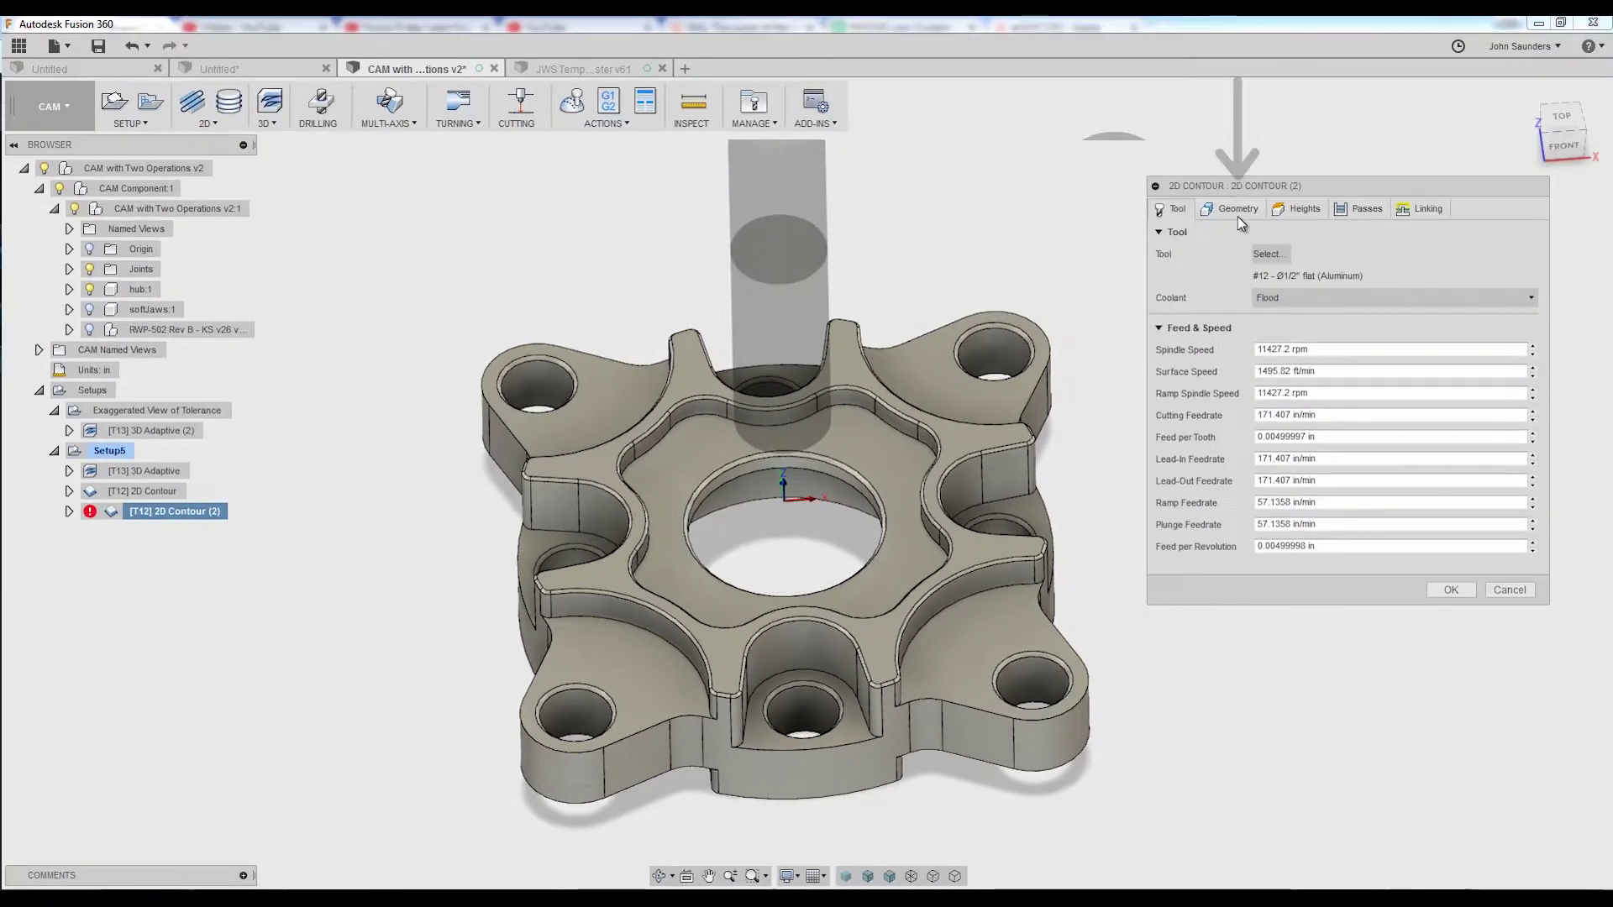
click(1237, 210)
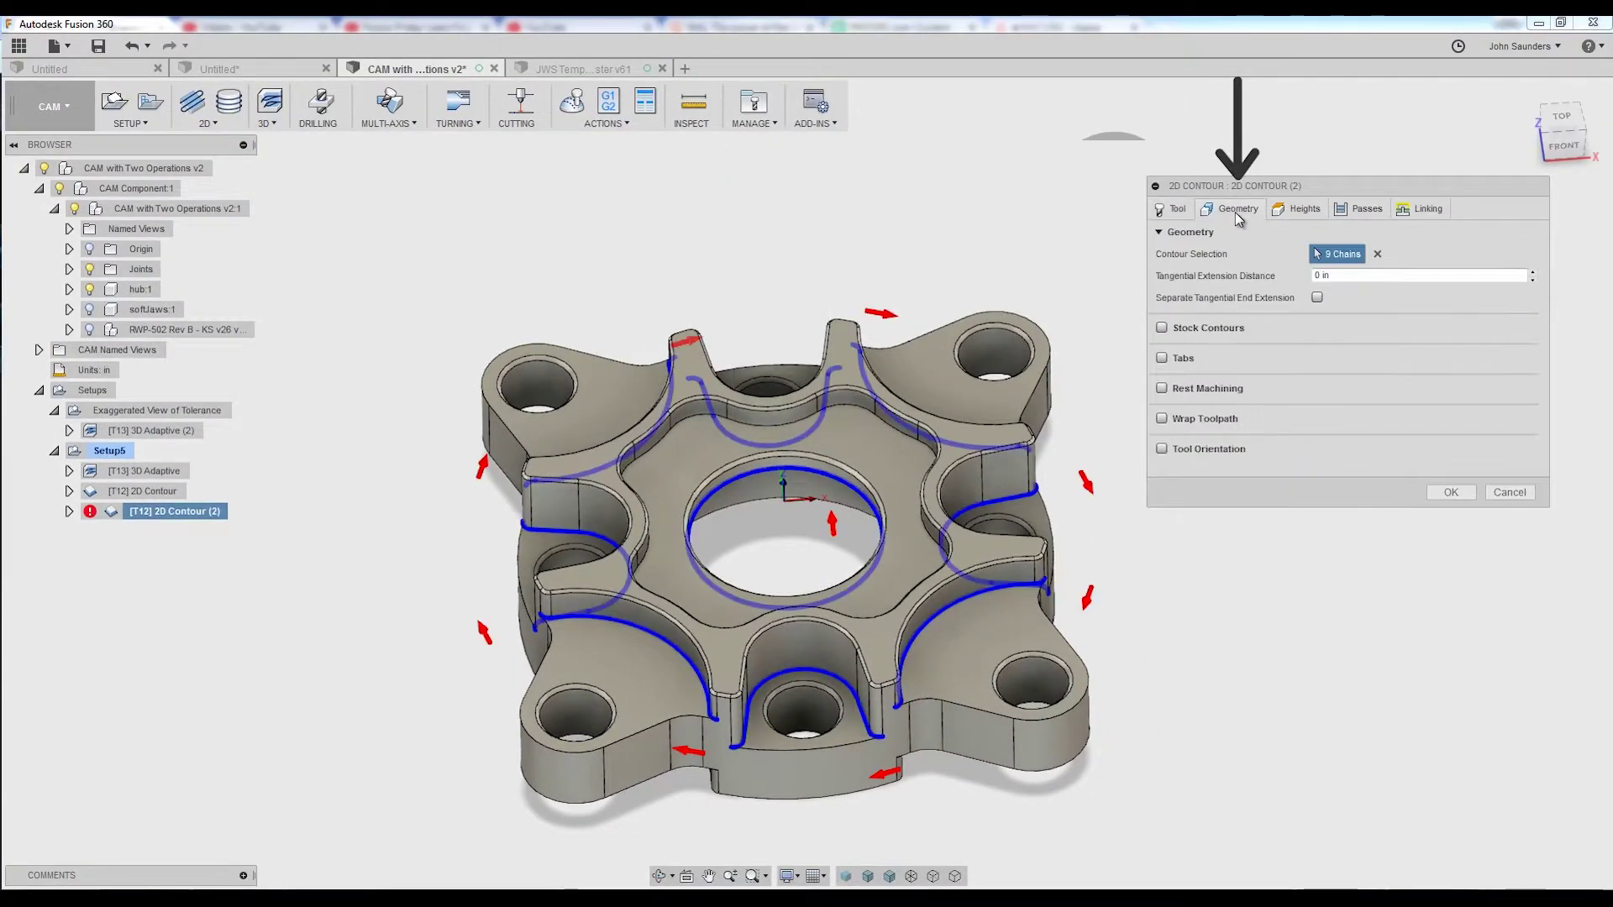
click(1379, 254)
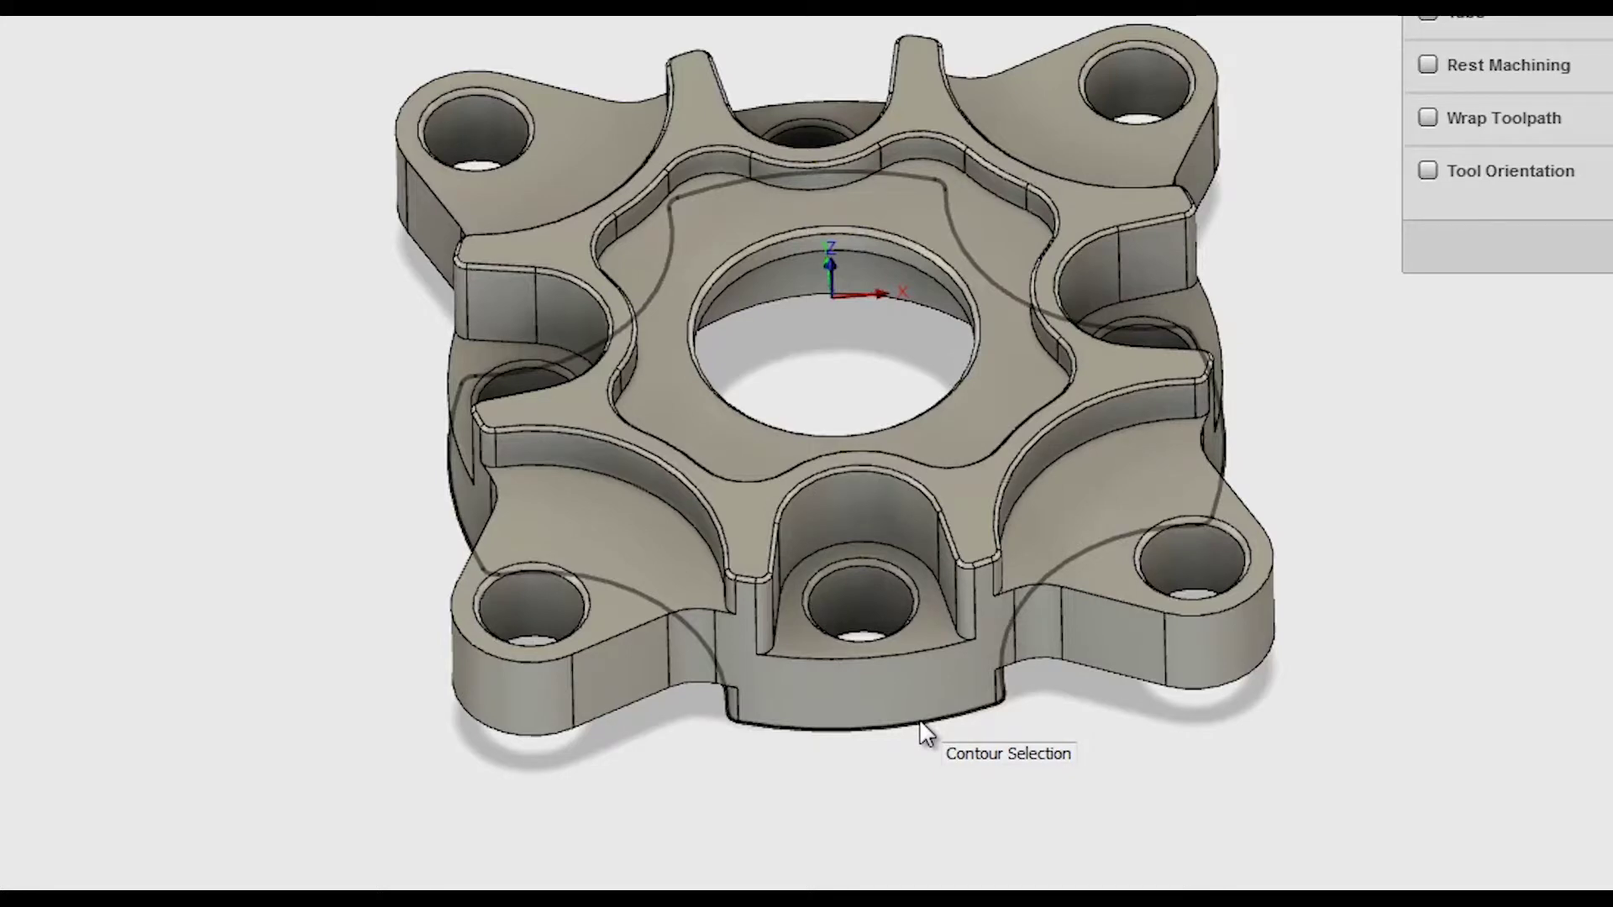
Step: Select the hub's front, right curved and lower-left lobe bottom edges as the contour chain
click(920, 722)
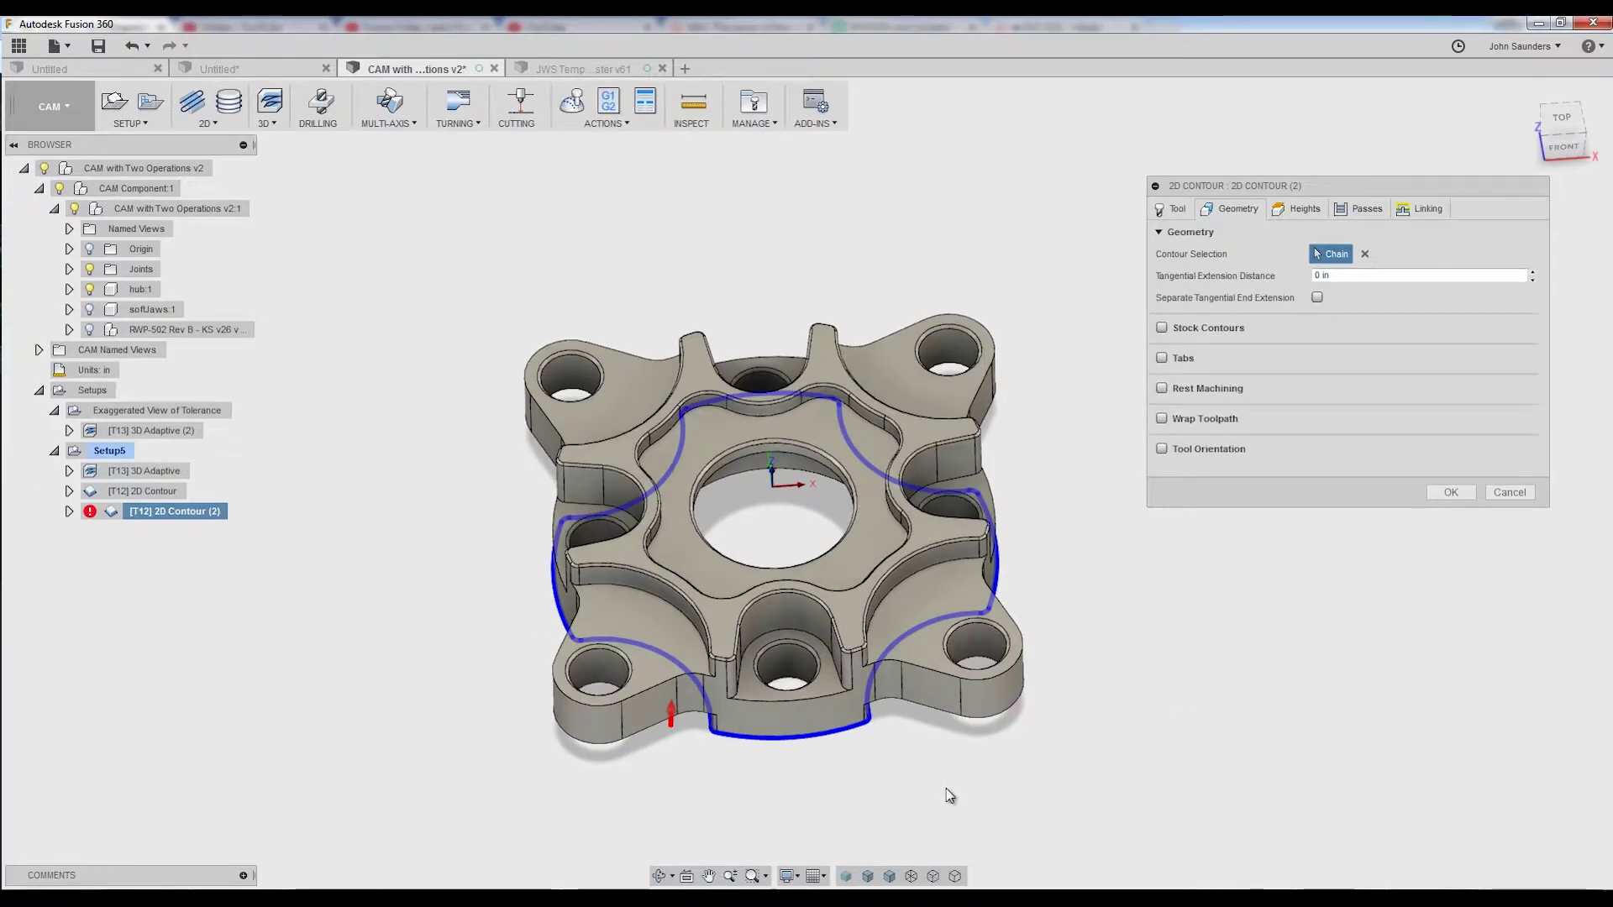
scroll(886, 799, up, 3)
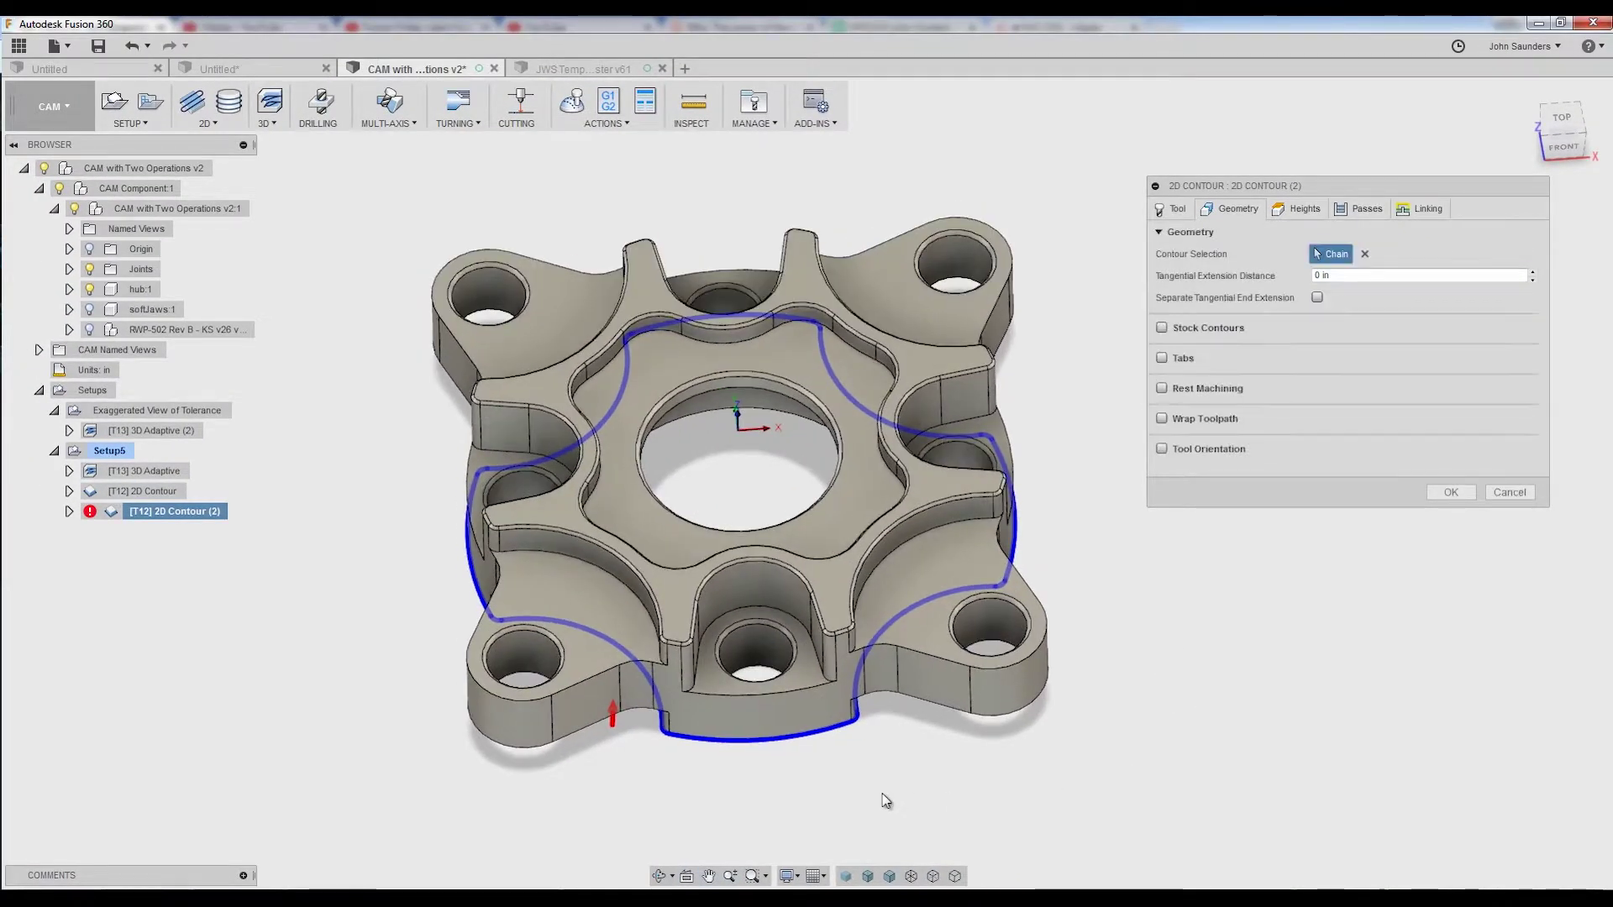
click(774, 741)
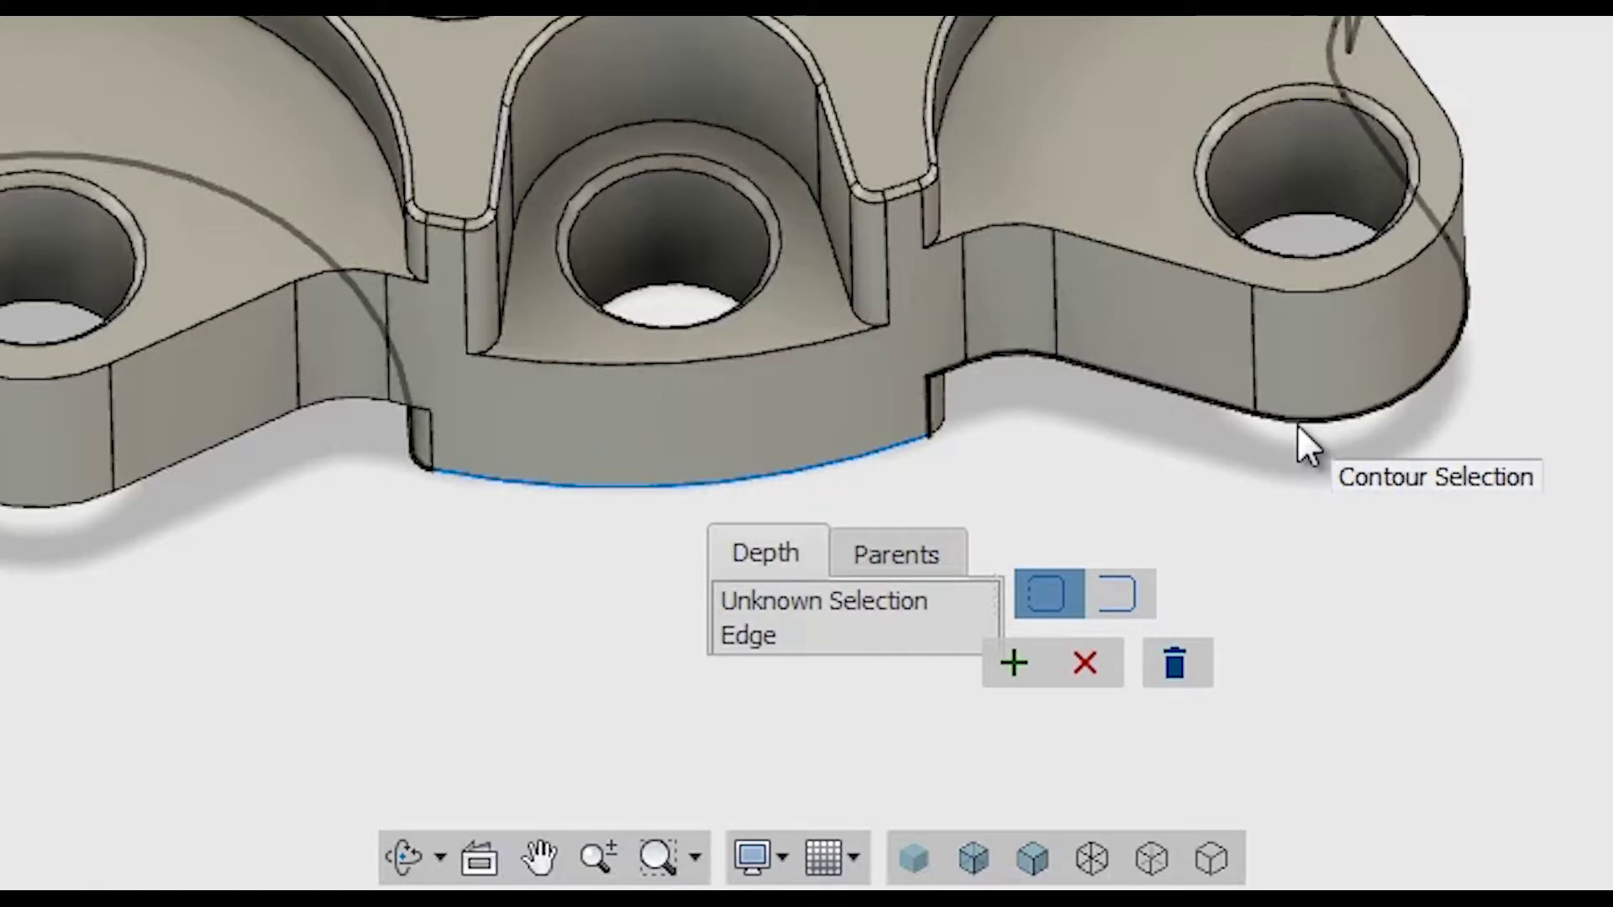
click(1298, 424)
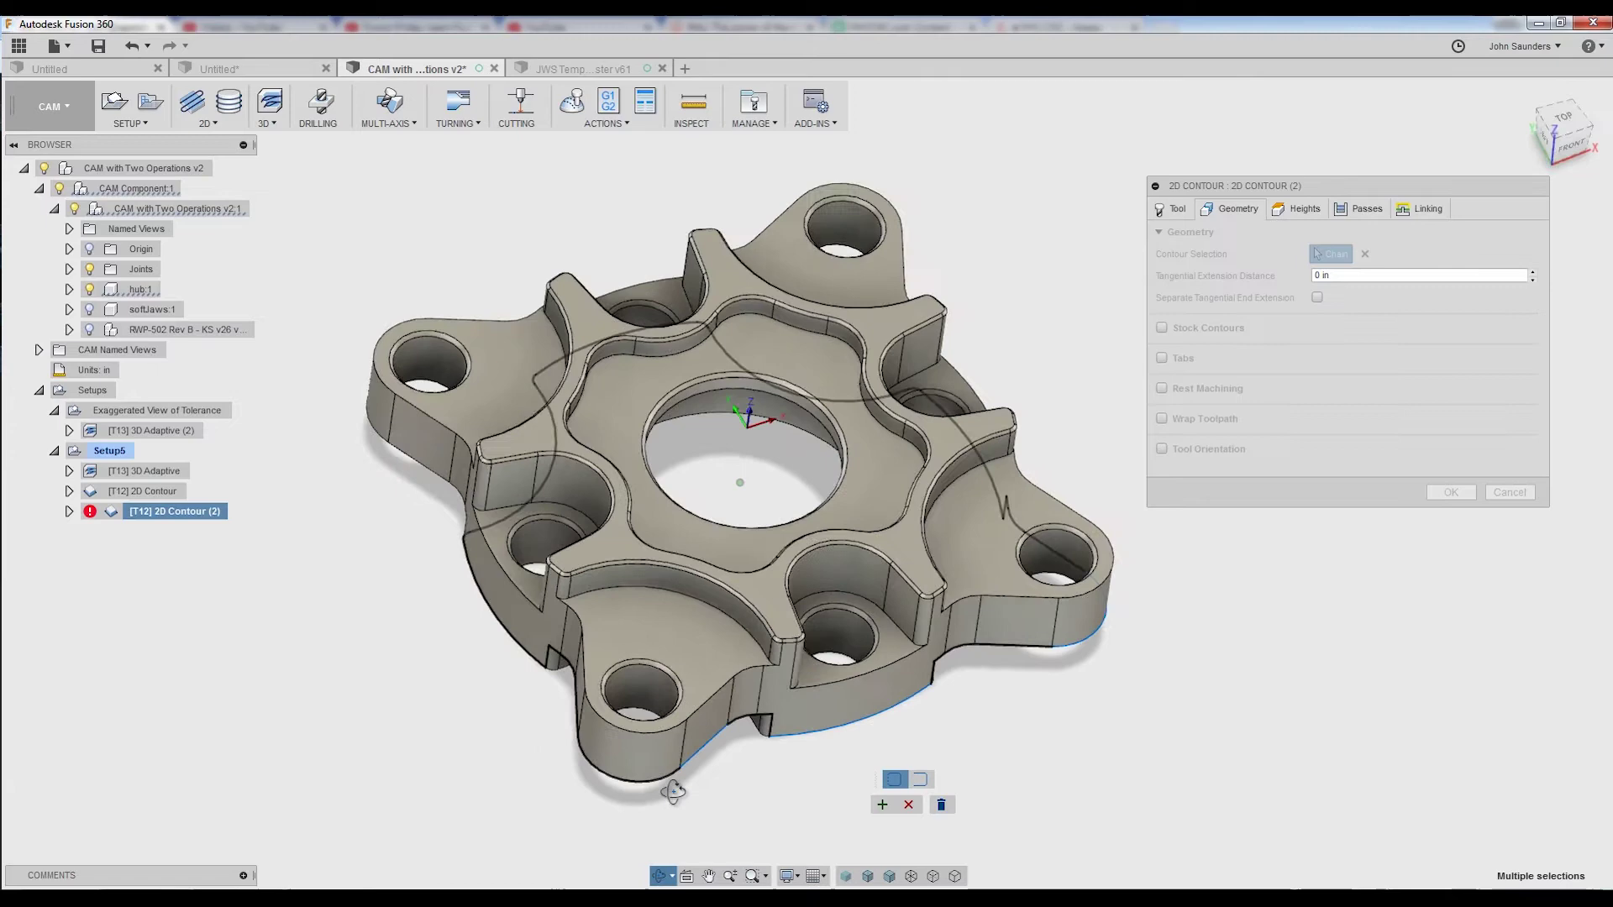
shift+middle_drag(673, 791, 807, 782)
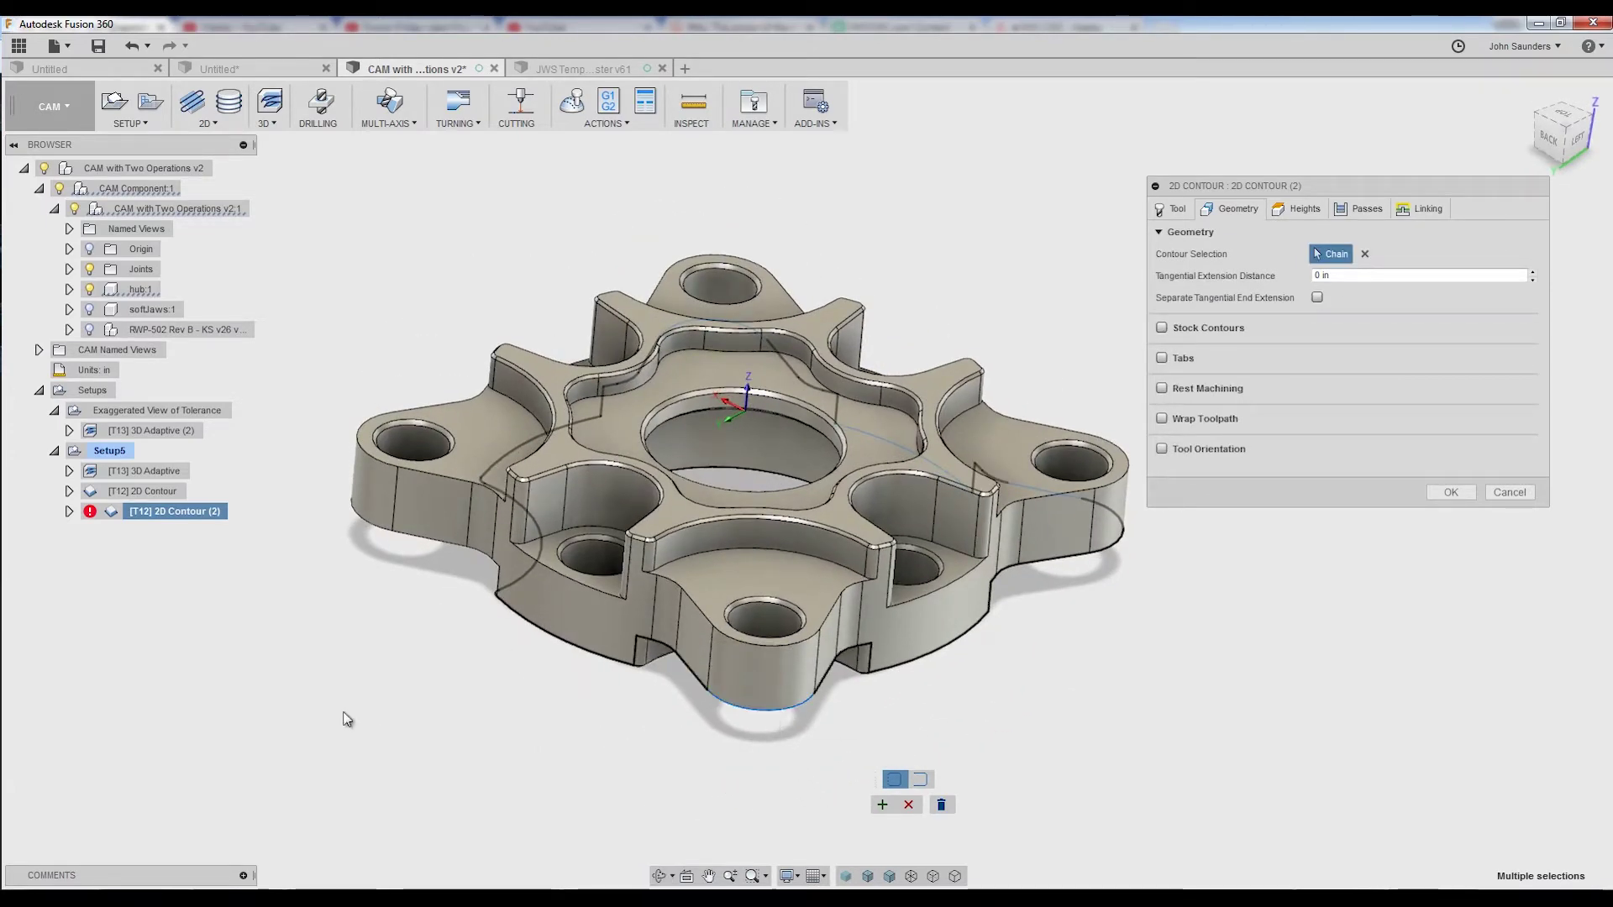
shift+middle_drag(345, 718, 400, 695)
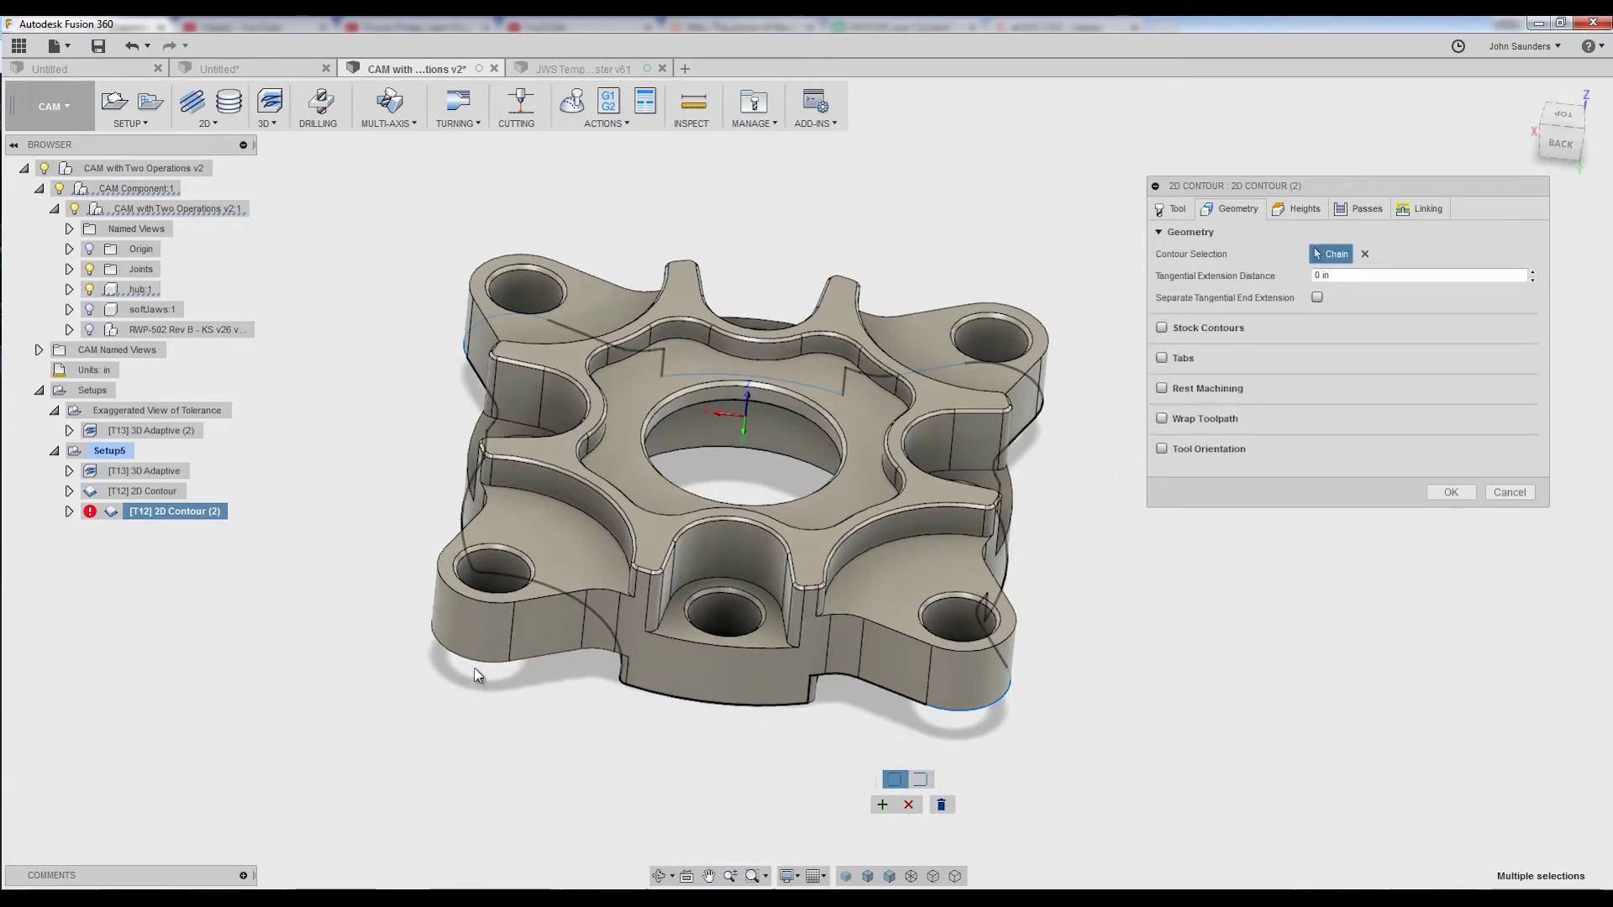
click(477, 675)
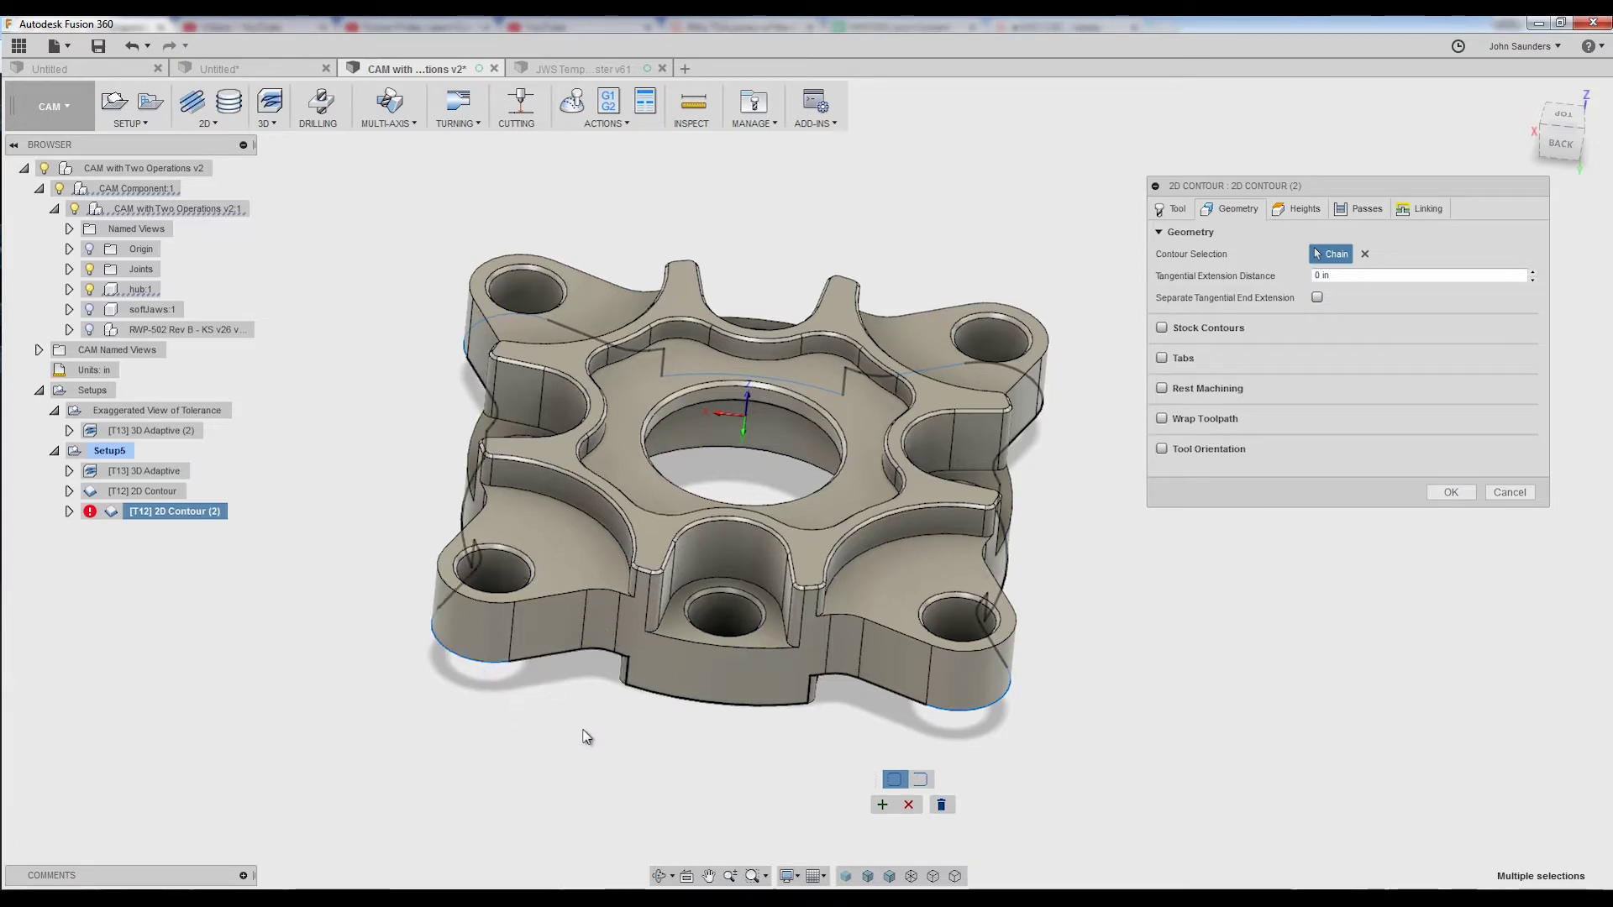
shift+middle_drag(1406, 754, 1146, 703)
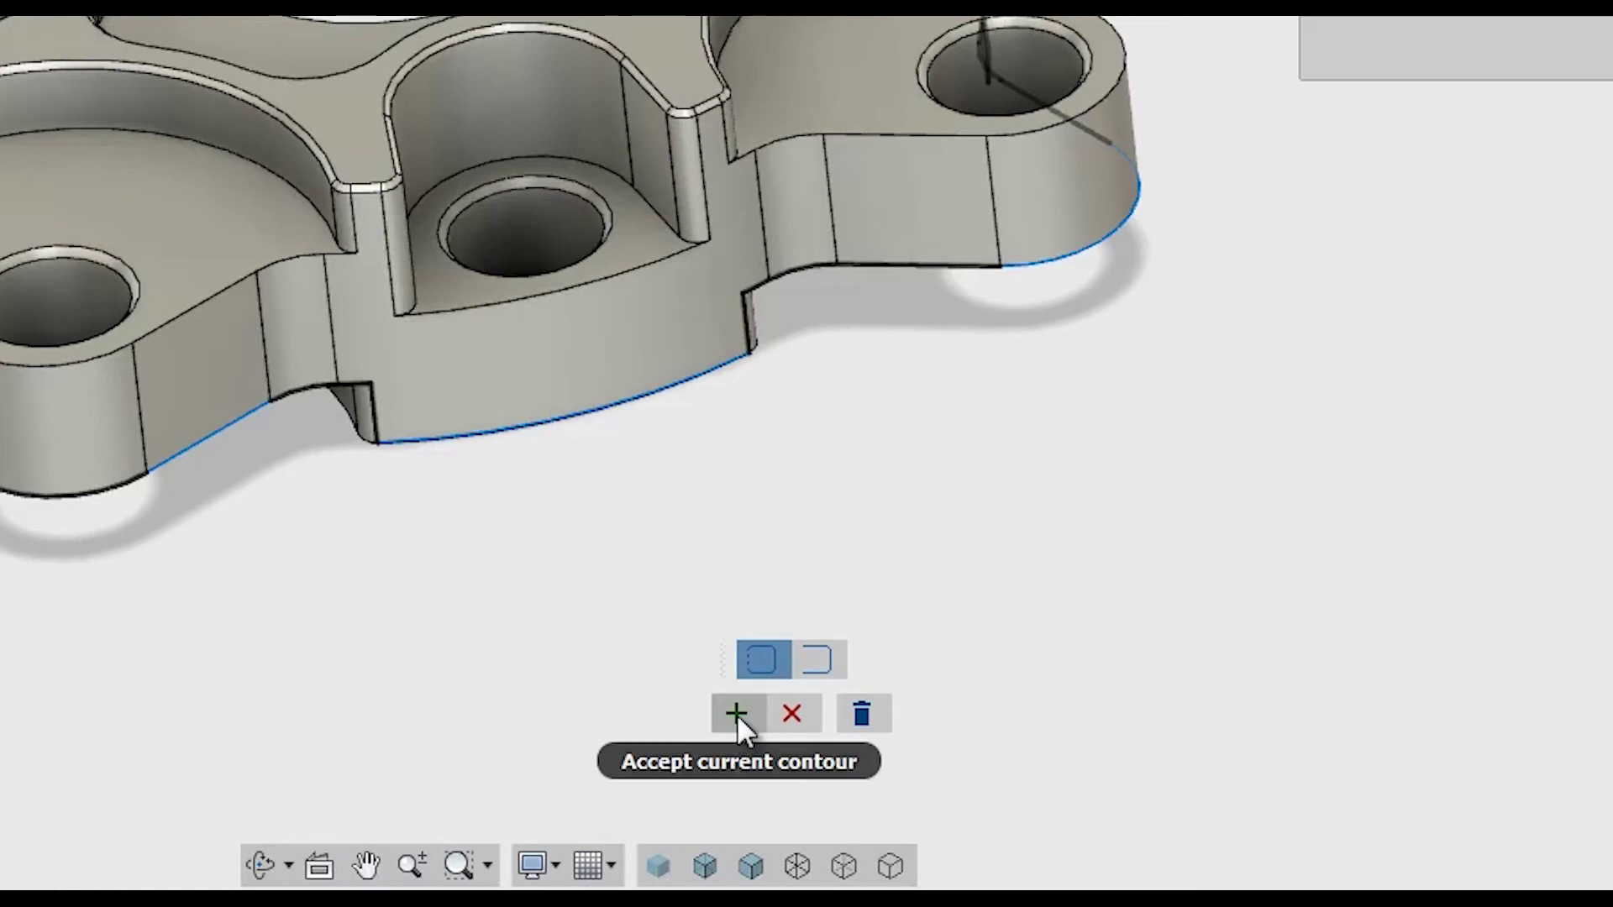
Step: Accept the outer chain and confirm the dialog to generate the [T12] 2D Contour (2) toolpath
click(733, 712)
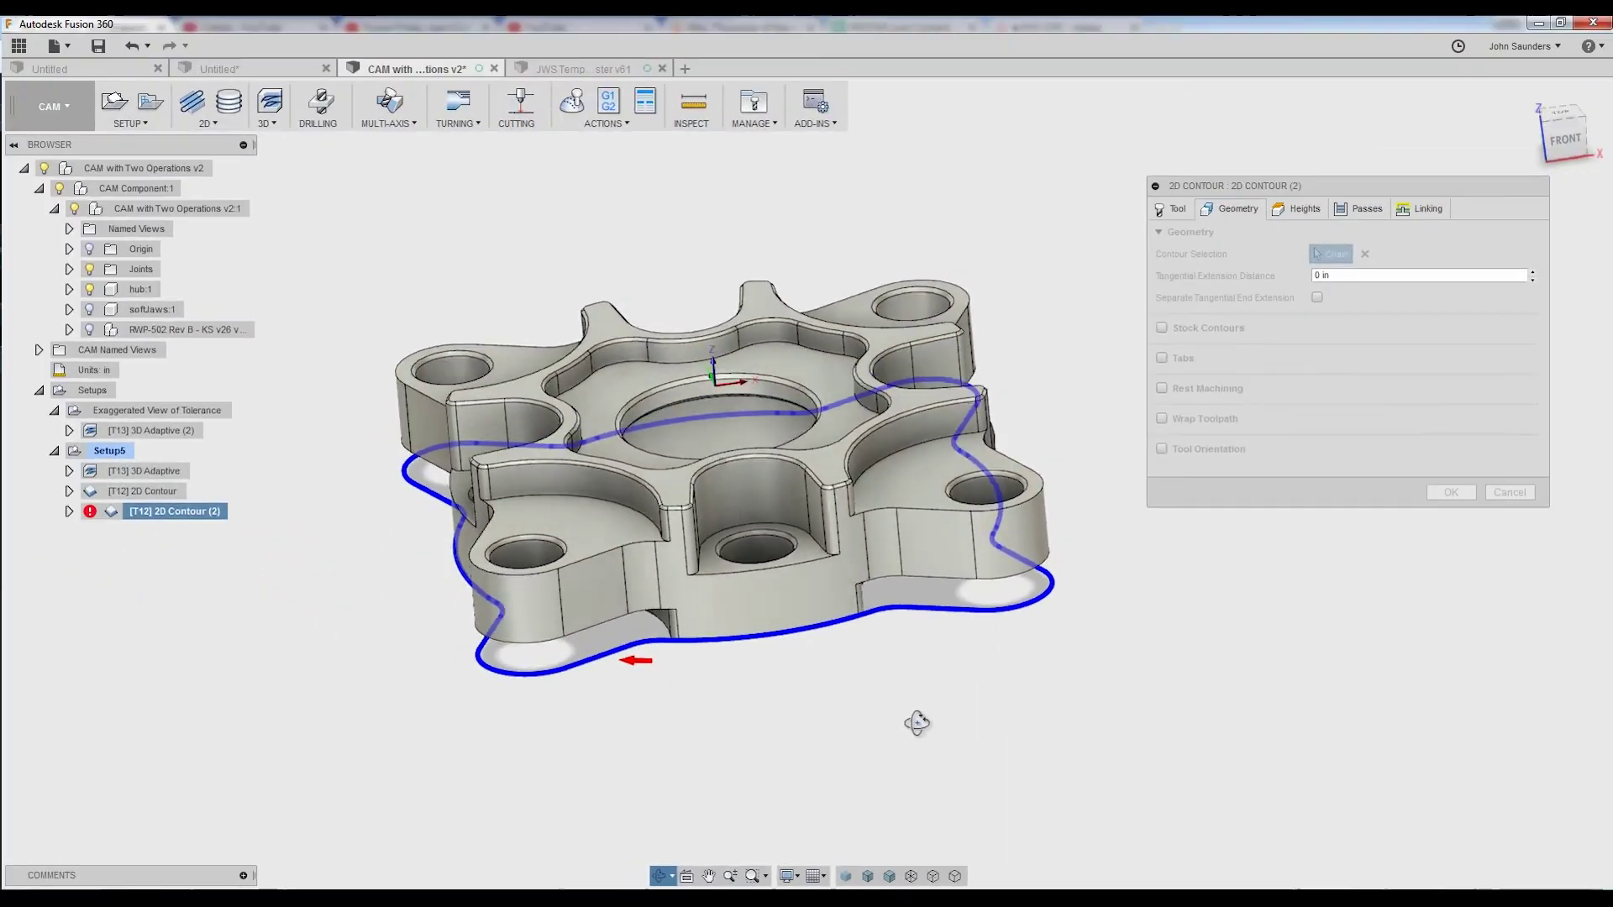
shift+middle_drag(917, 722, 911, 716)
click(1440, 497)
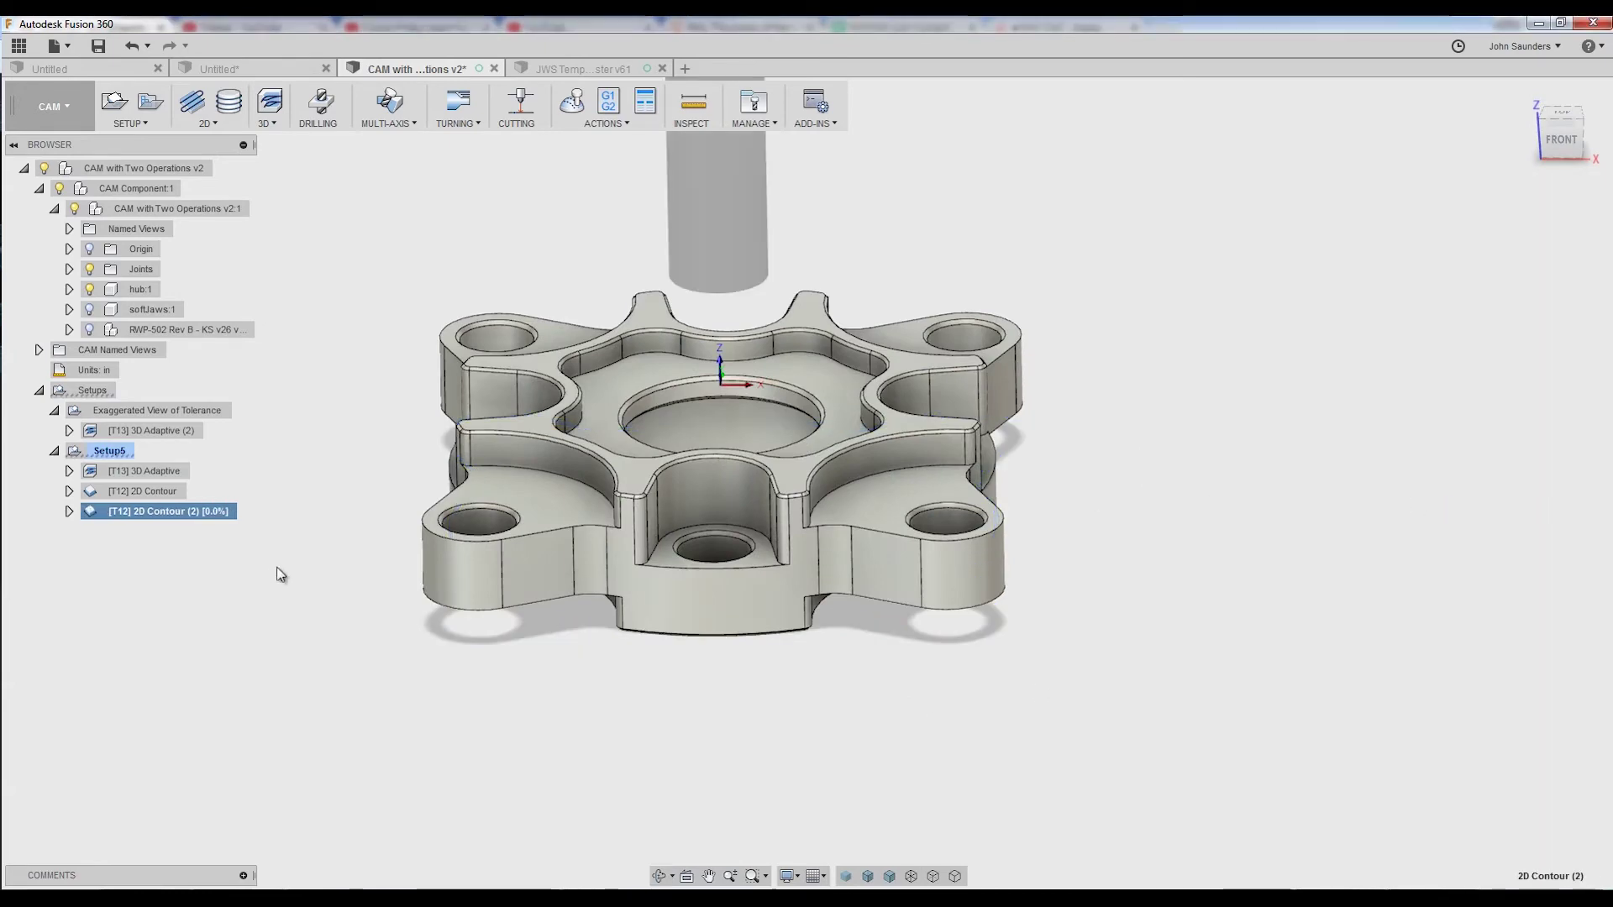
shift+middle_drag(354, 513, 407, 638)
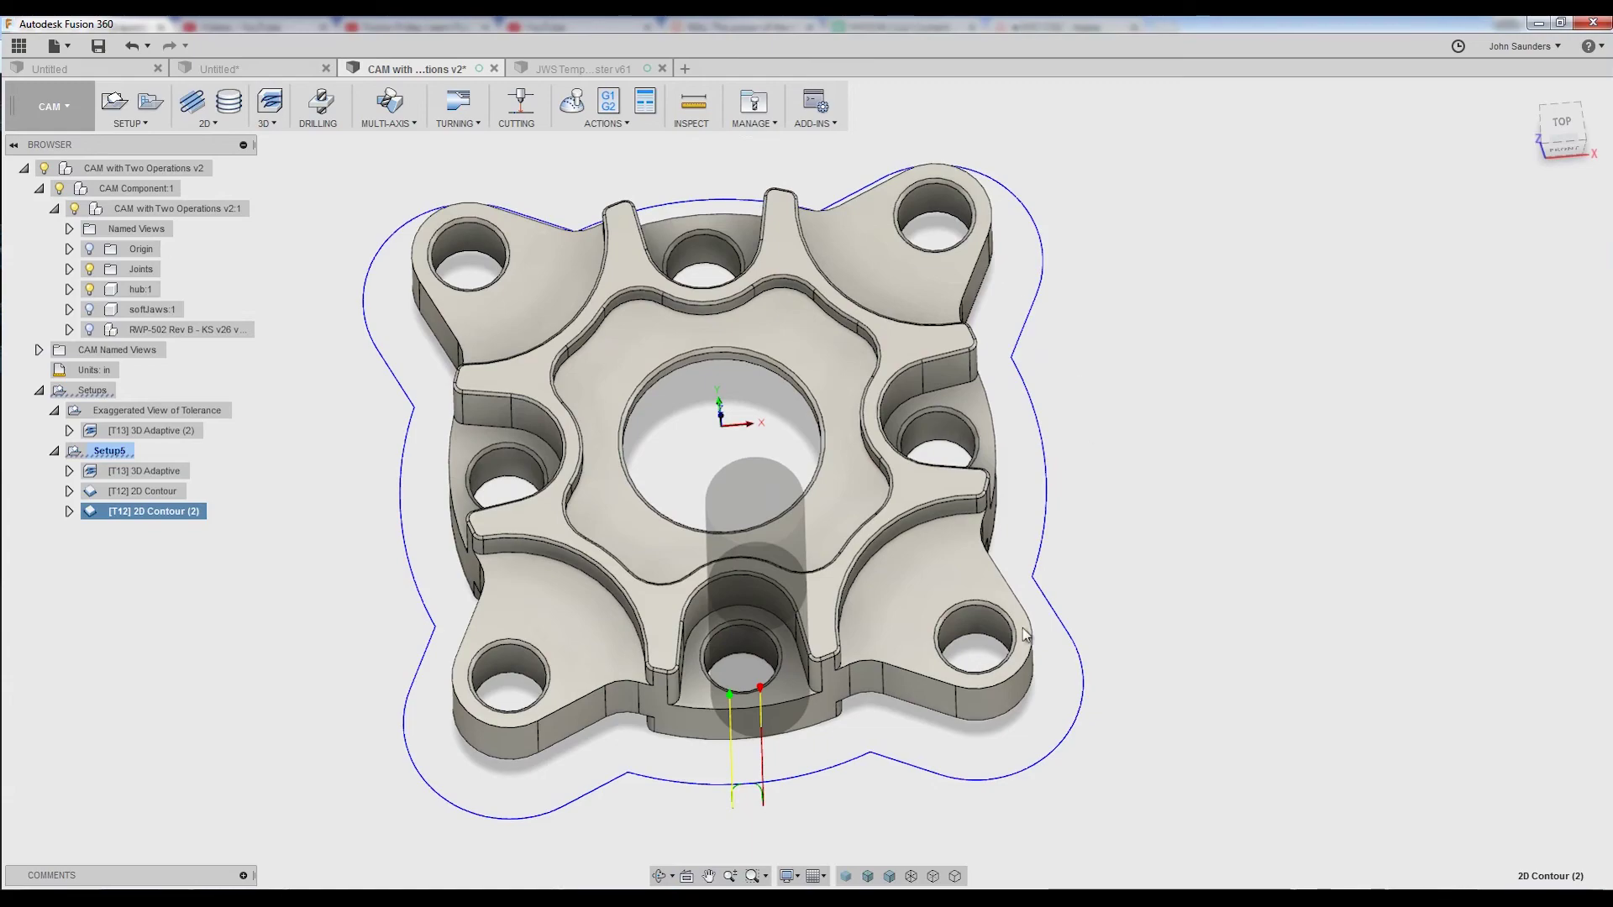